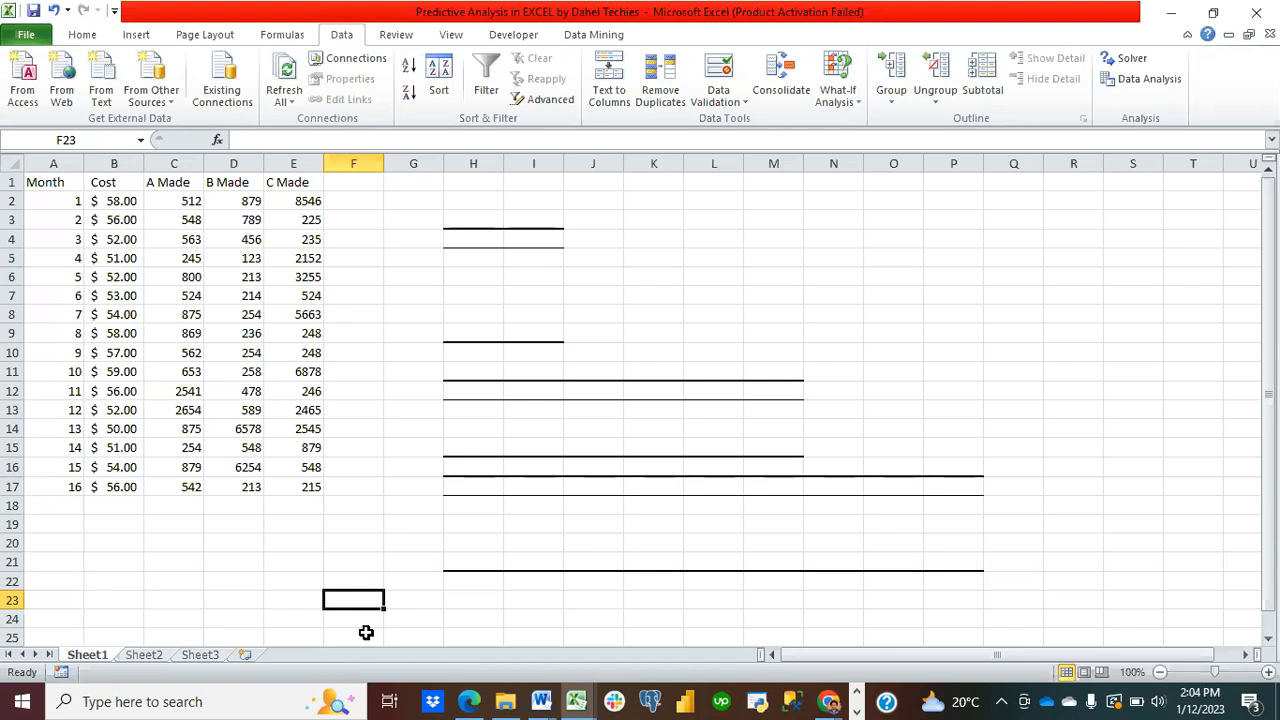
Step: Enter the heading "SEND IN YOUR PREDICTION ABOUT A, B, OR C MODELS" in cell B20 below the data table
click(92, 540)
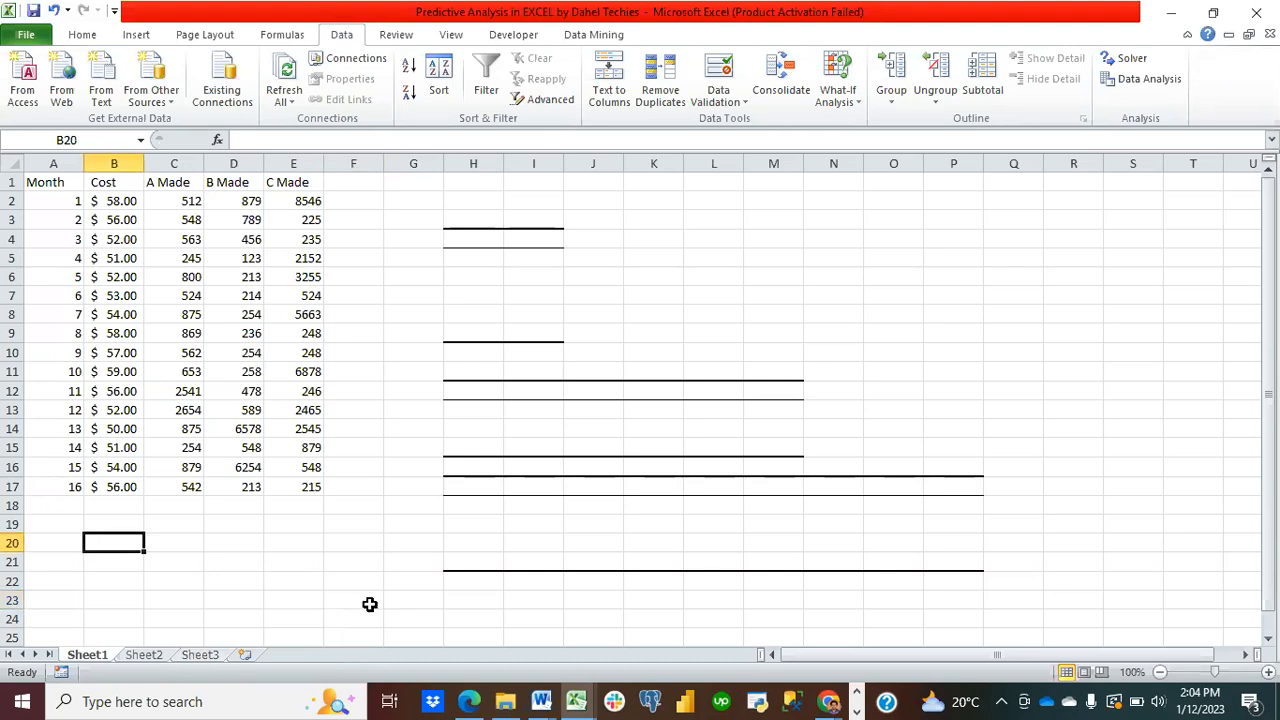
text(P)
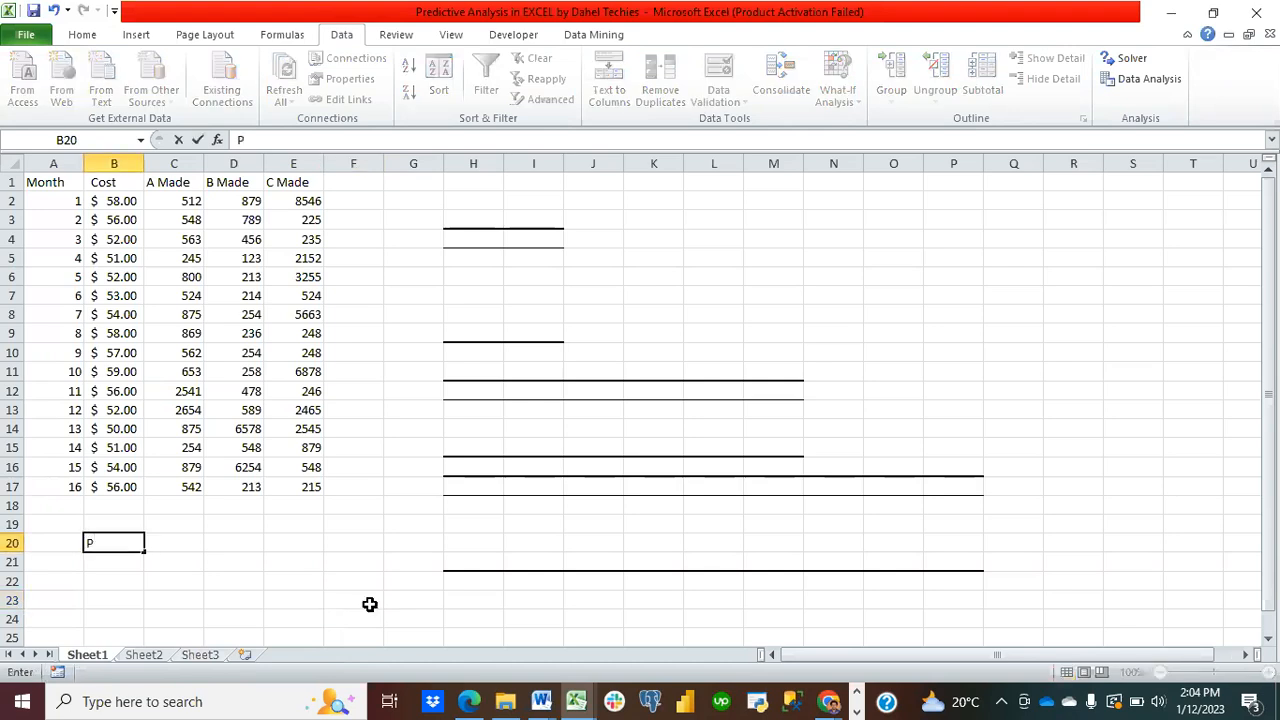
text(REDICT)
key(BackSpace)
key(BackSpace)
key(BackSpace)
key(BackSpace)
key(BackSpace)
key(BackSpace)
key(BackSpace)
text(SEND IN YOUR )
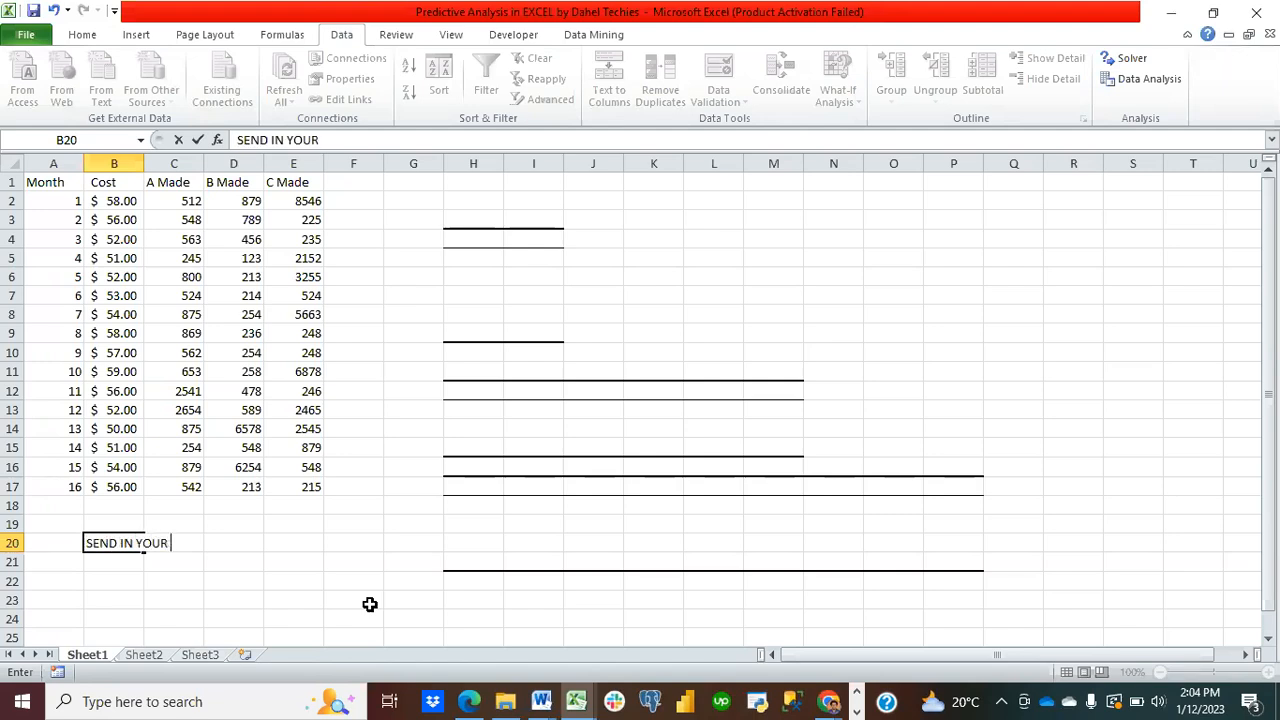
text(PREDICTION)
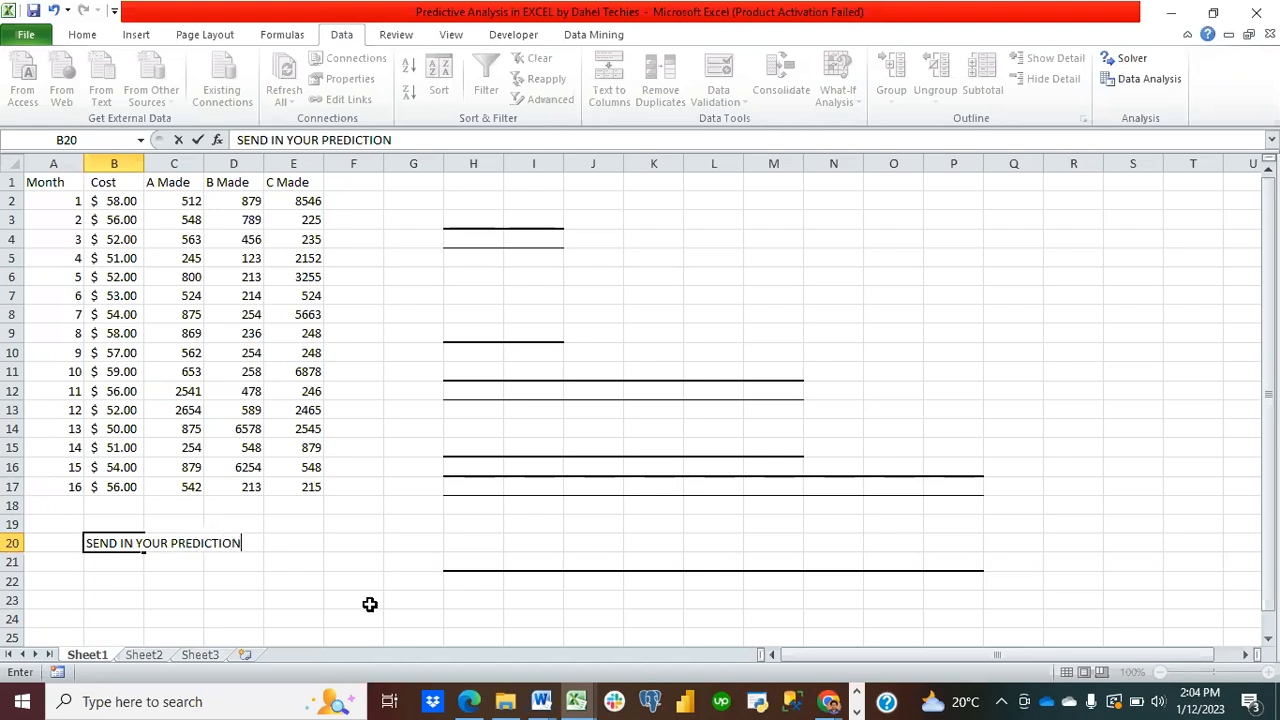
text( ABOUT A, V)
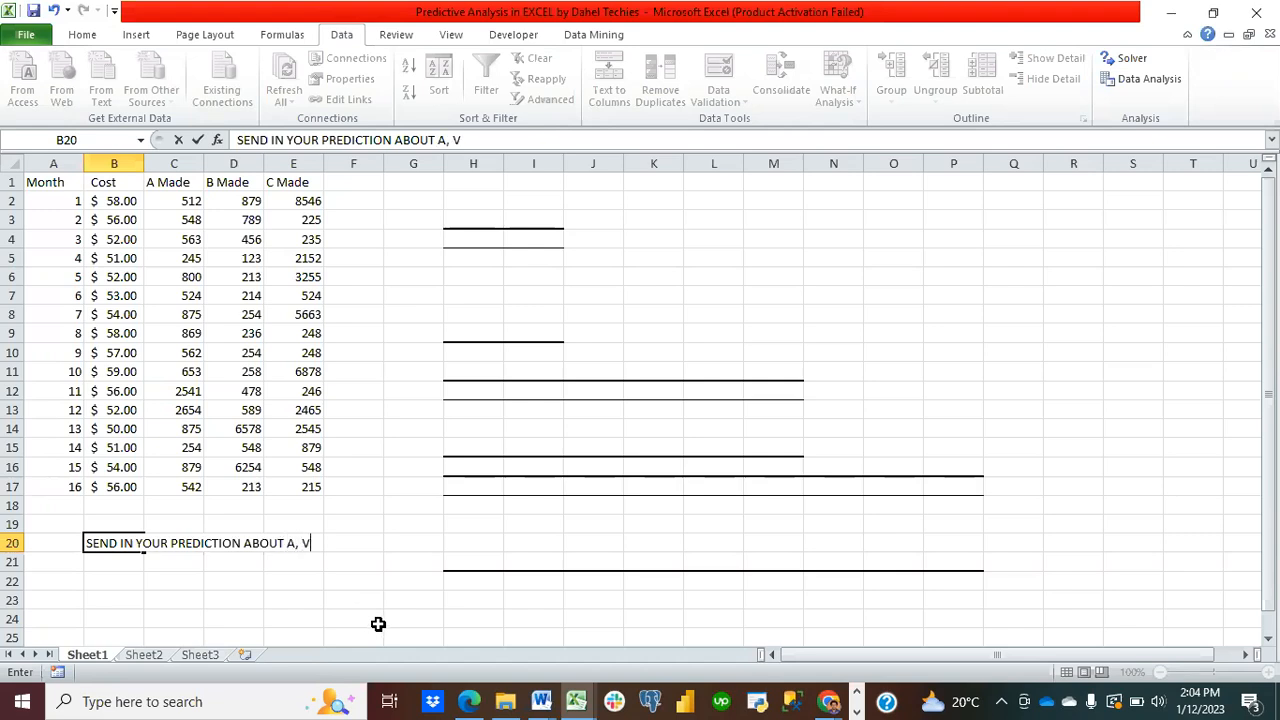
key(BackSpace)
text(B, OR C MODELS)
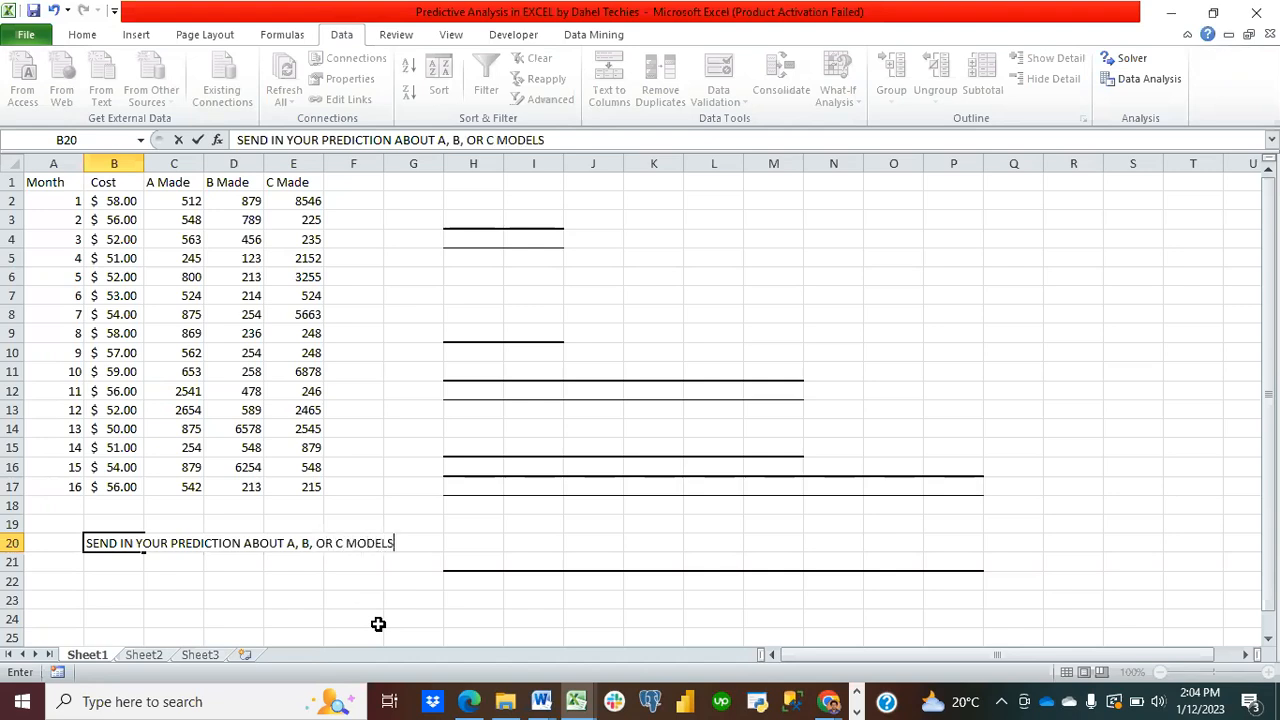
click(175, 598)
Step: Enter the label "Predicted monthly cost for" in cell B22
click(130, 588)
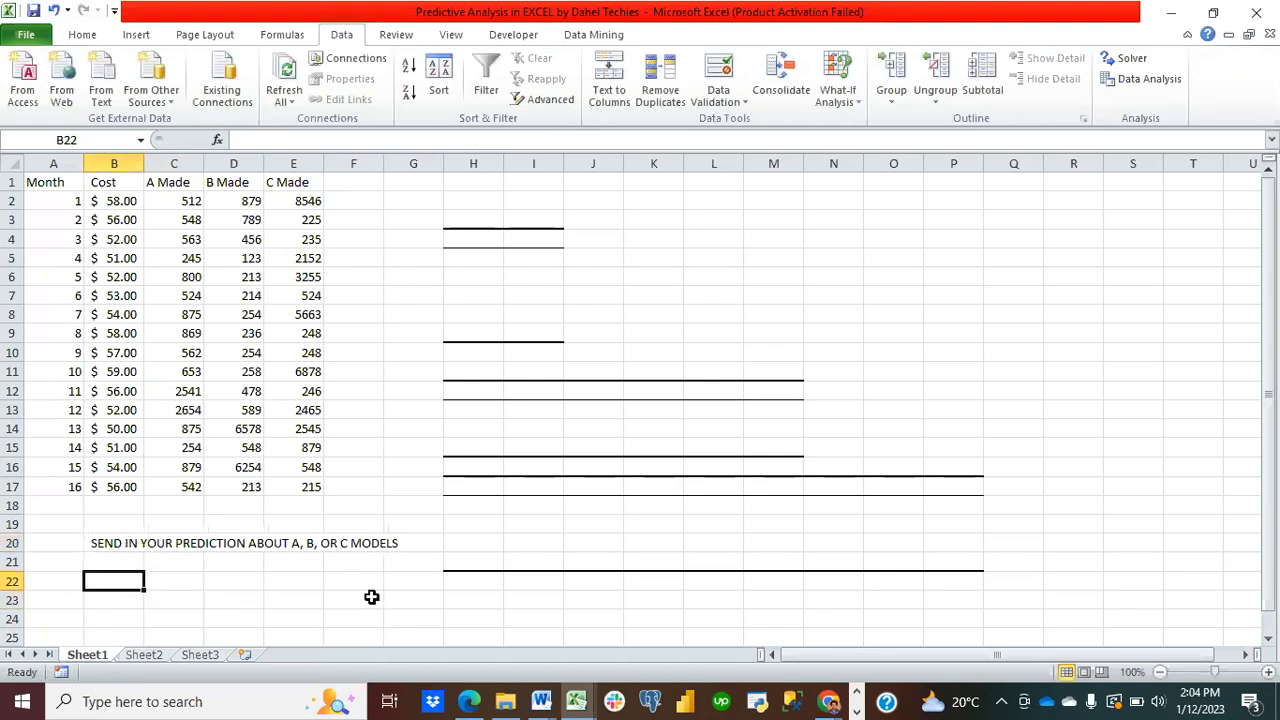
text(Predi)
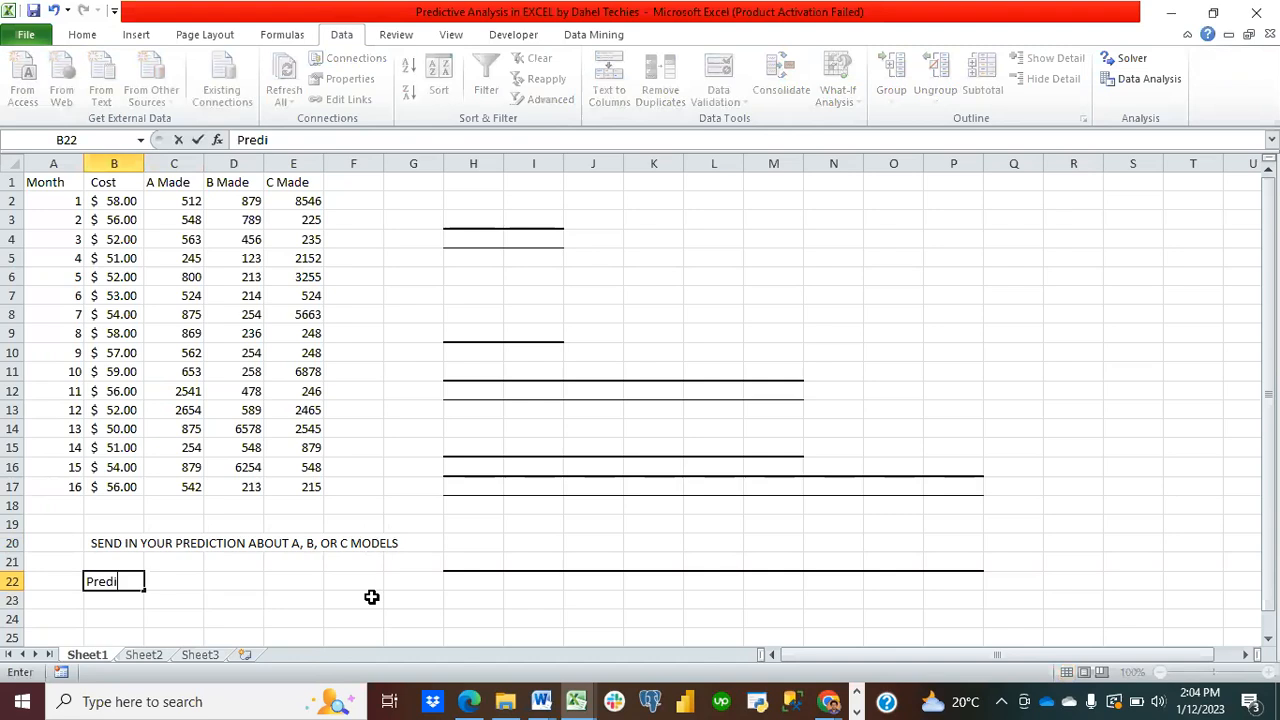
text(cted month)
key(BackSpace)
key(BackSpace)
key(BackSpace)
text(nthly cost)
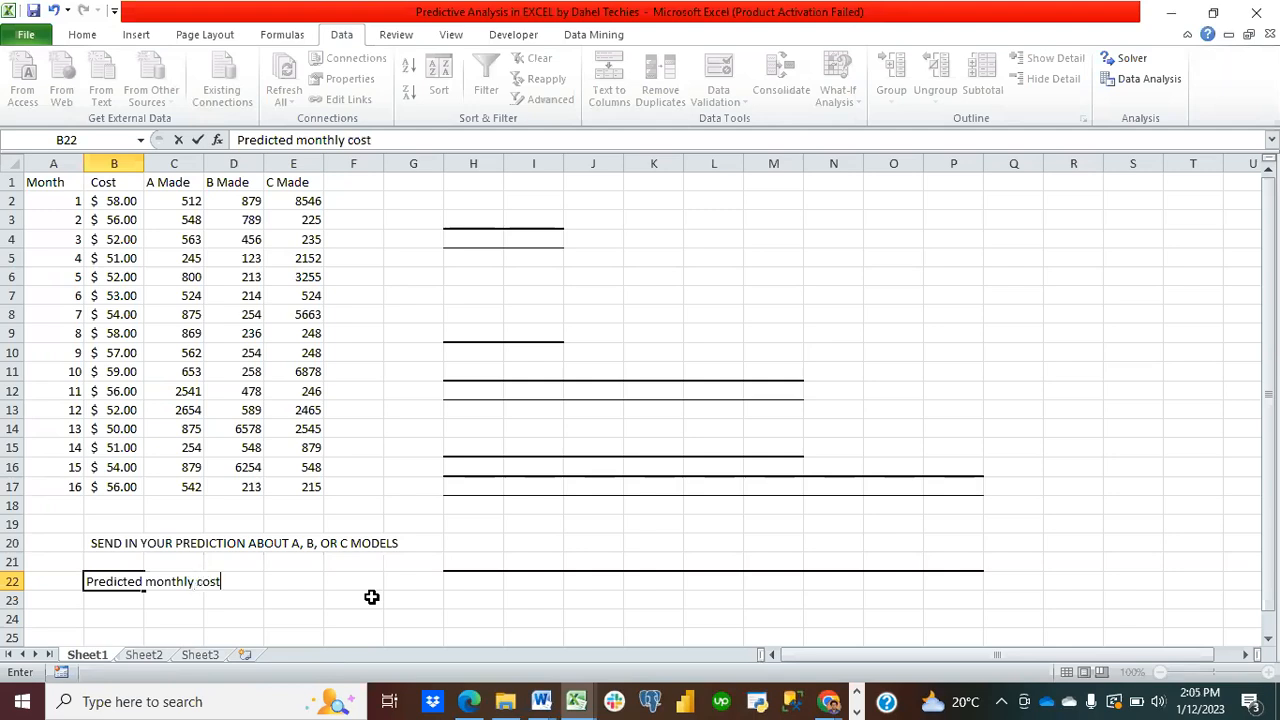
text( for)
click(116, 612)
key(End)
key(Down)
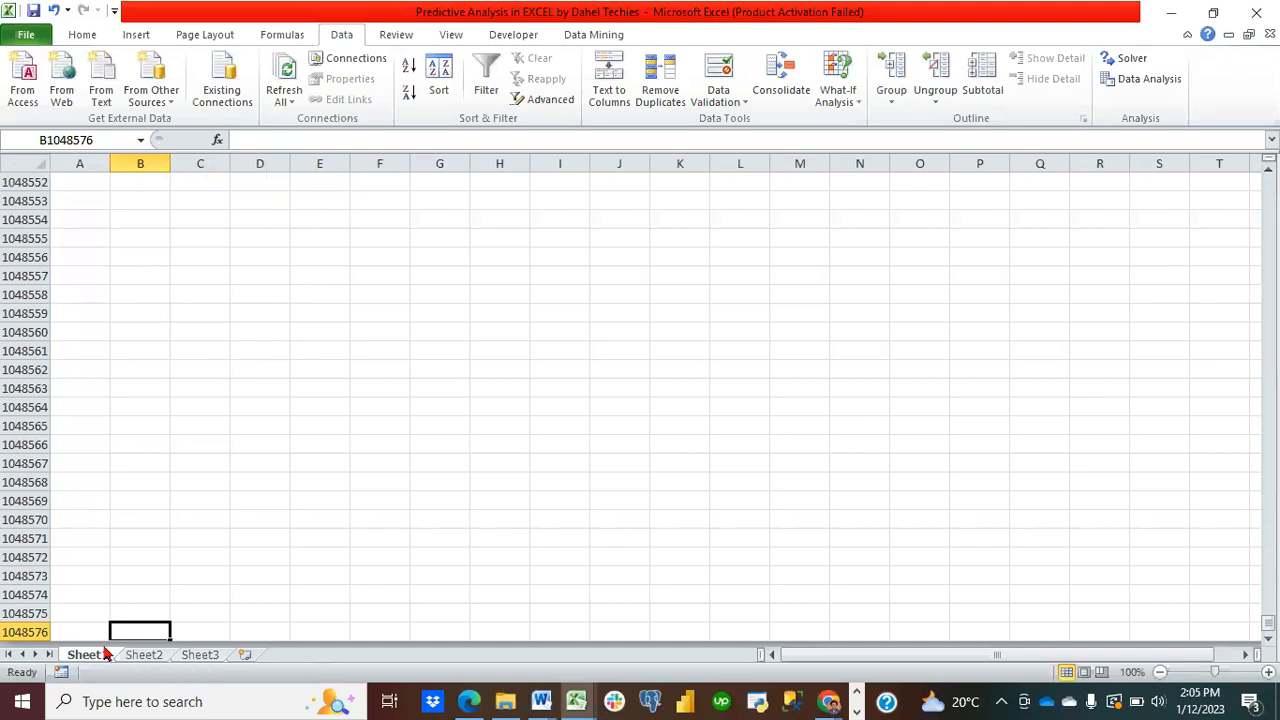
key(ctrl+Home)
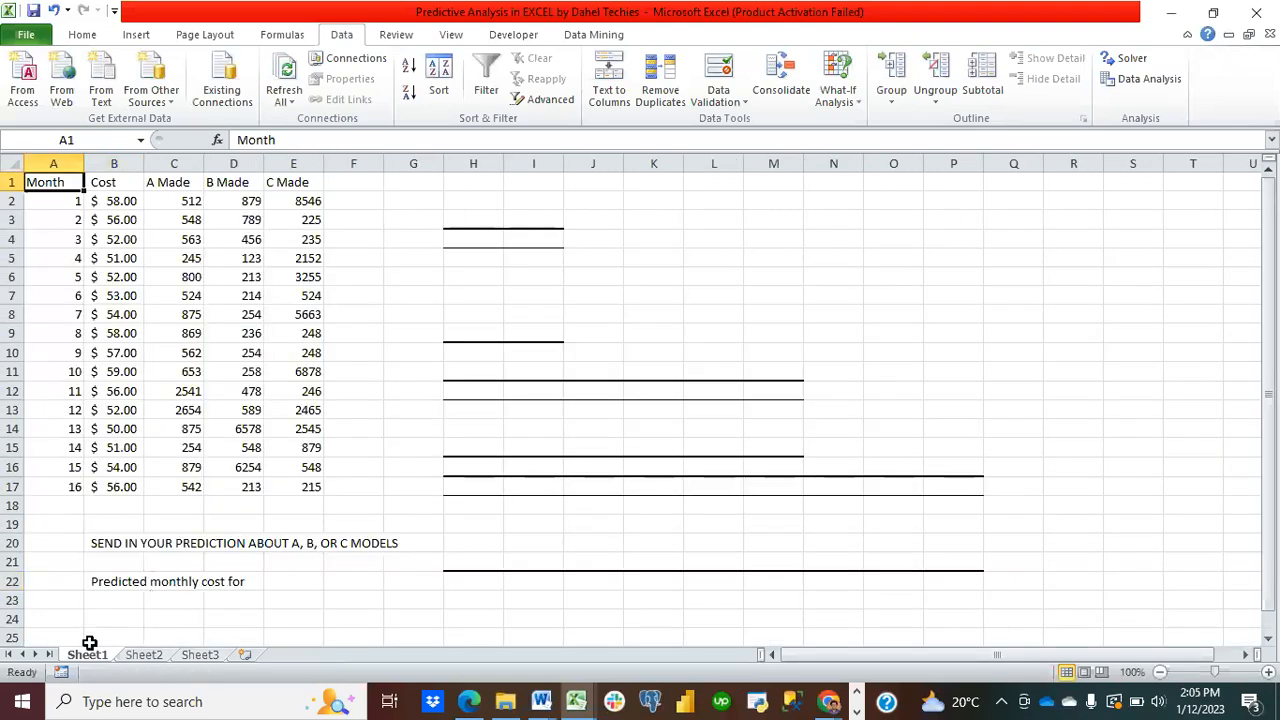
click(108, 636)
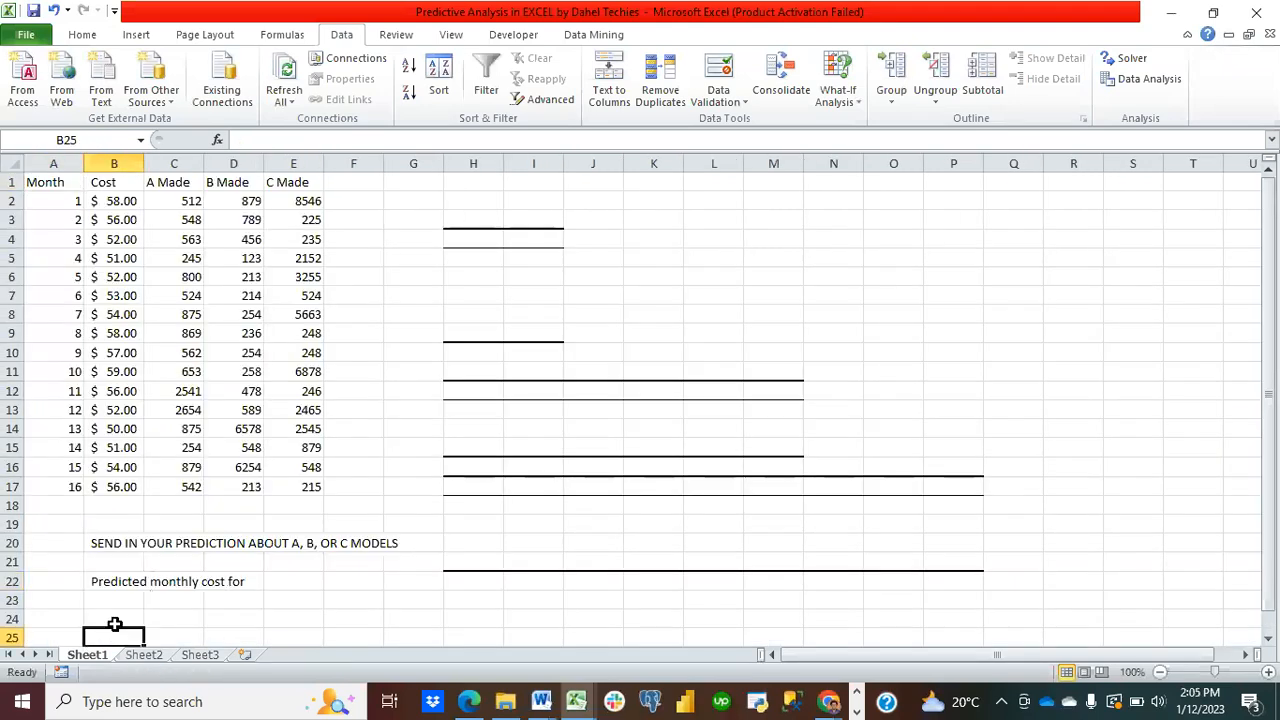
Step: Enter "120 A Models" in cell C23, beneath the predicted monthly cost label
click(166, 598)
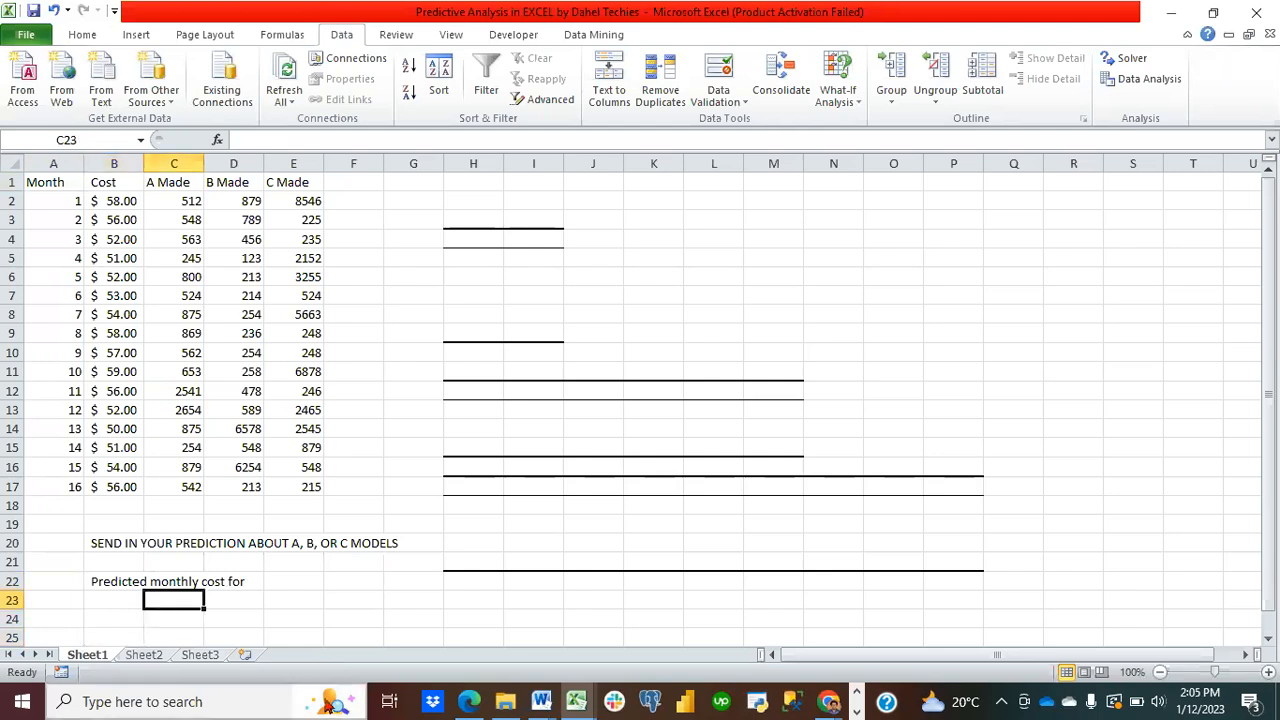
text(120)
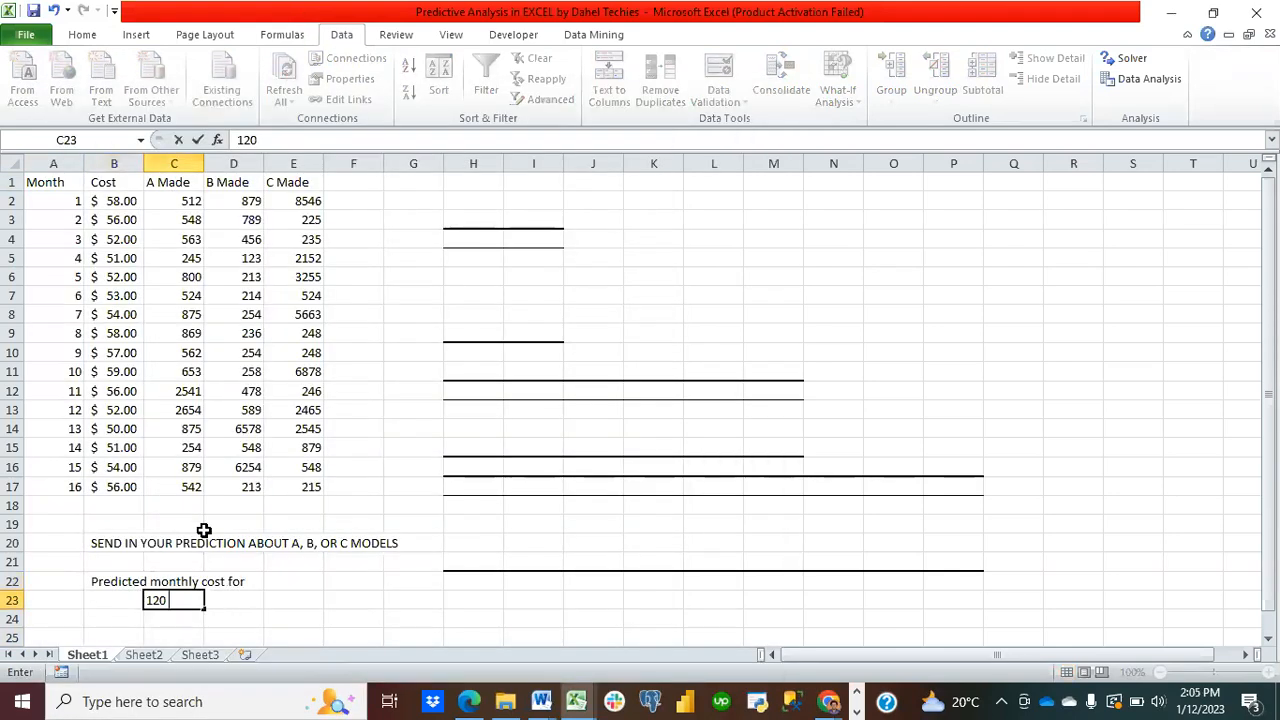
click(272, 140)
text(A Models)
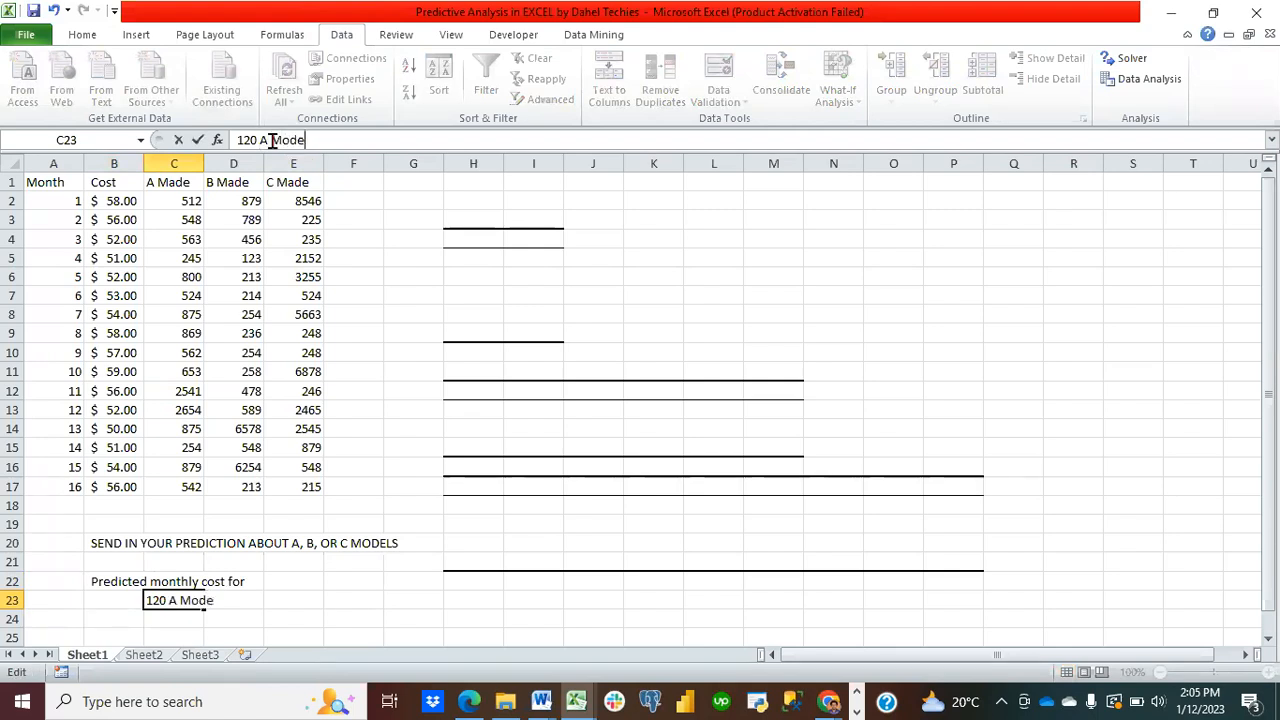
click(166, 618)
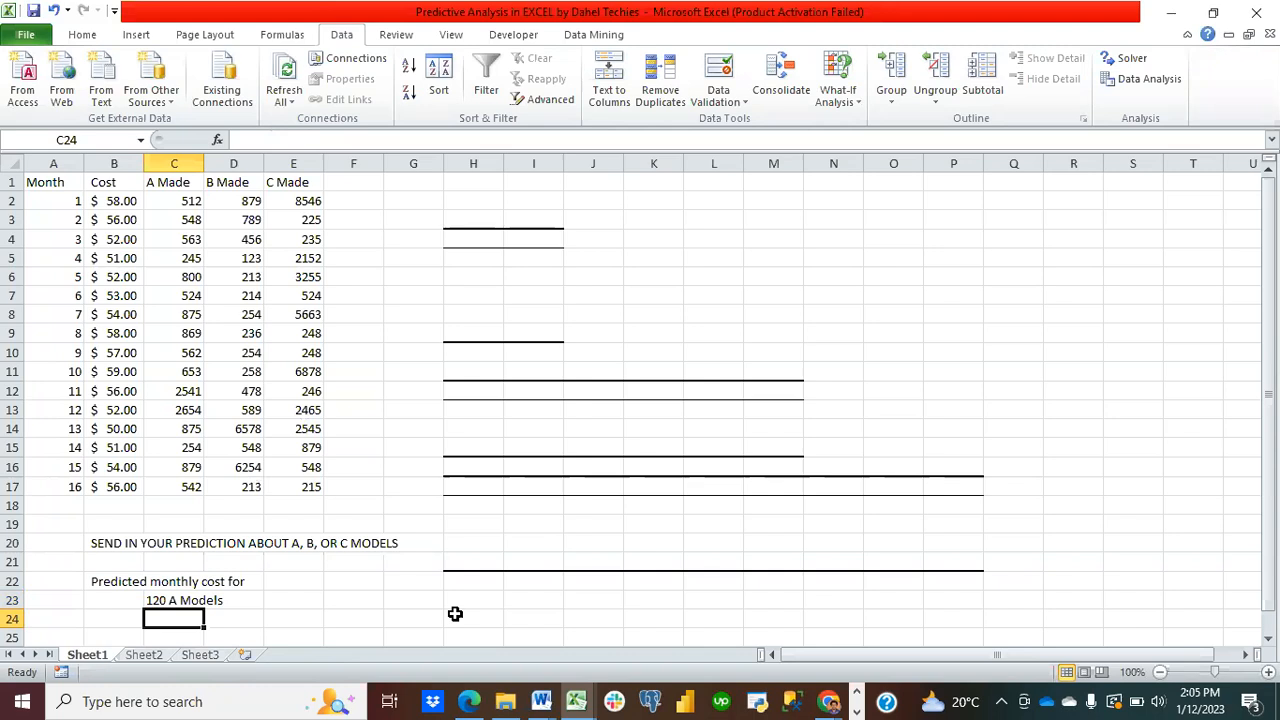
Step: Enter "800 B Models" in cell C24, directly beneath the A models entry
text(800)
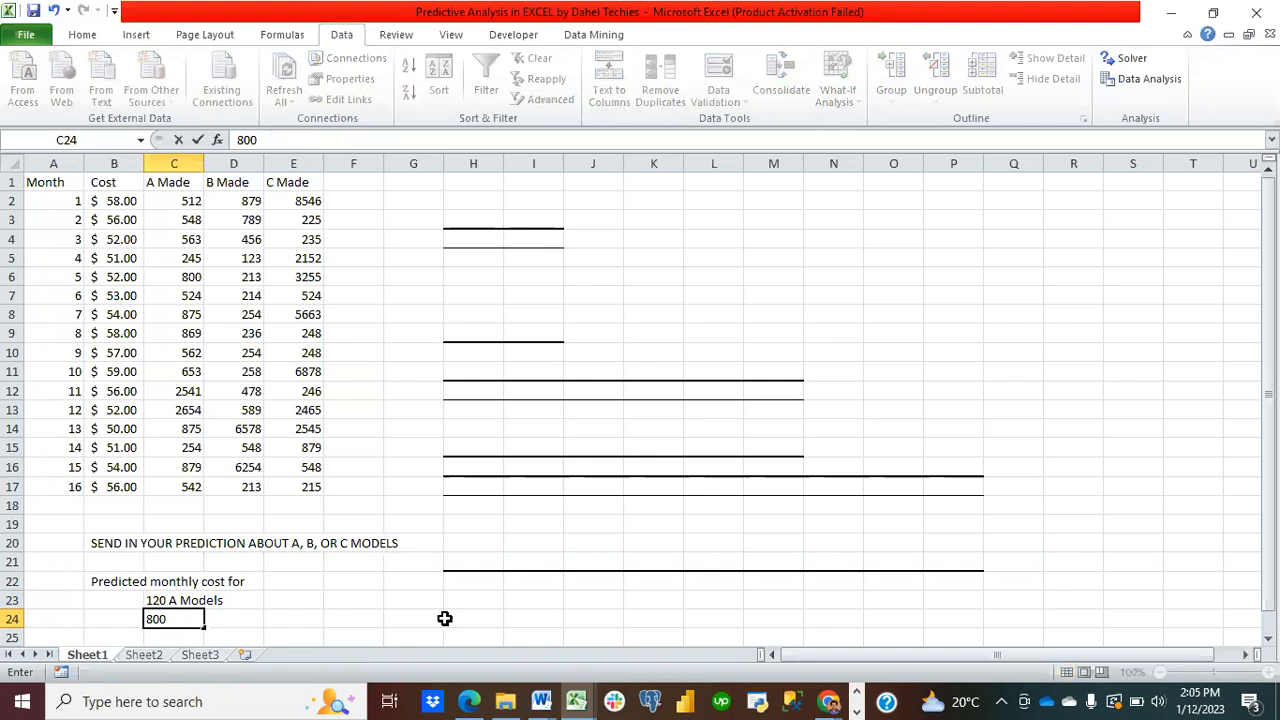
text( B mo)
key(BackSpace)
key(BackSpace)
text(Mod)
text(les)
key(BackSpace)
key(BackSpace)
key(BackSpace)
text(els)
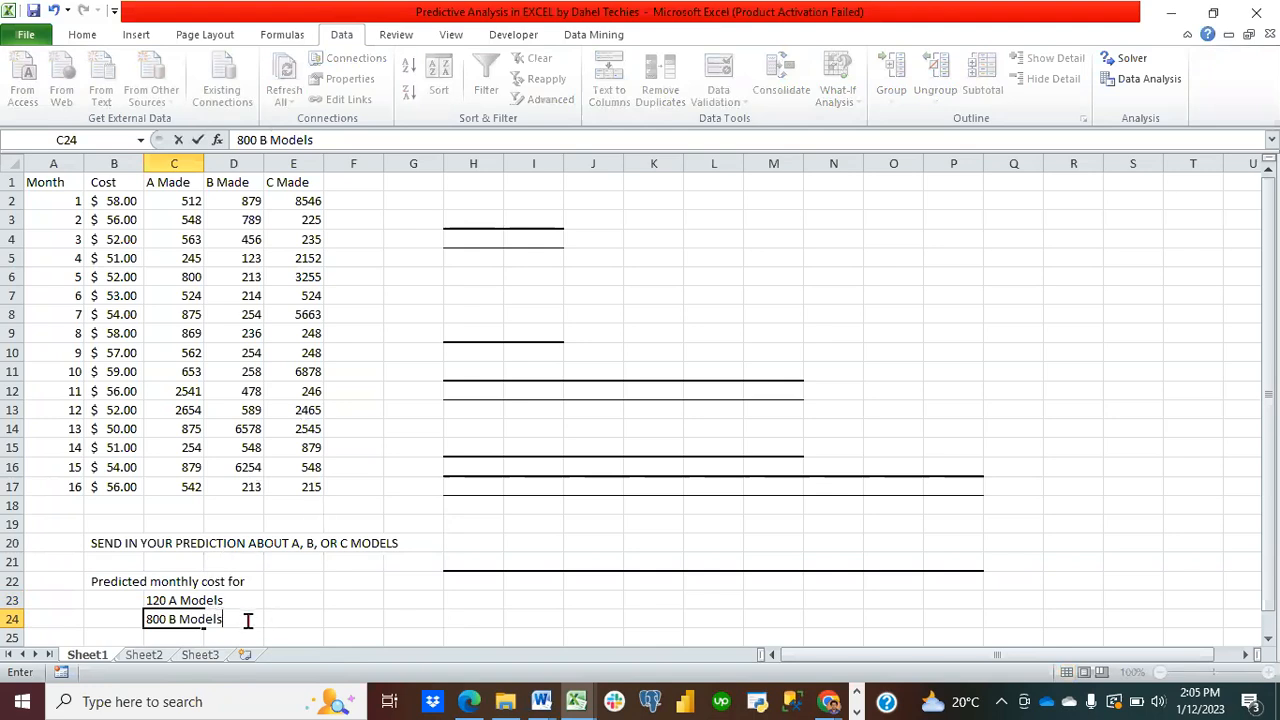
key(Return)
Step: Enter "1000 C Models" in cell C25, directly beneath the B models entry
text(1000)
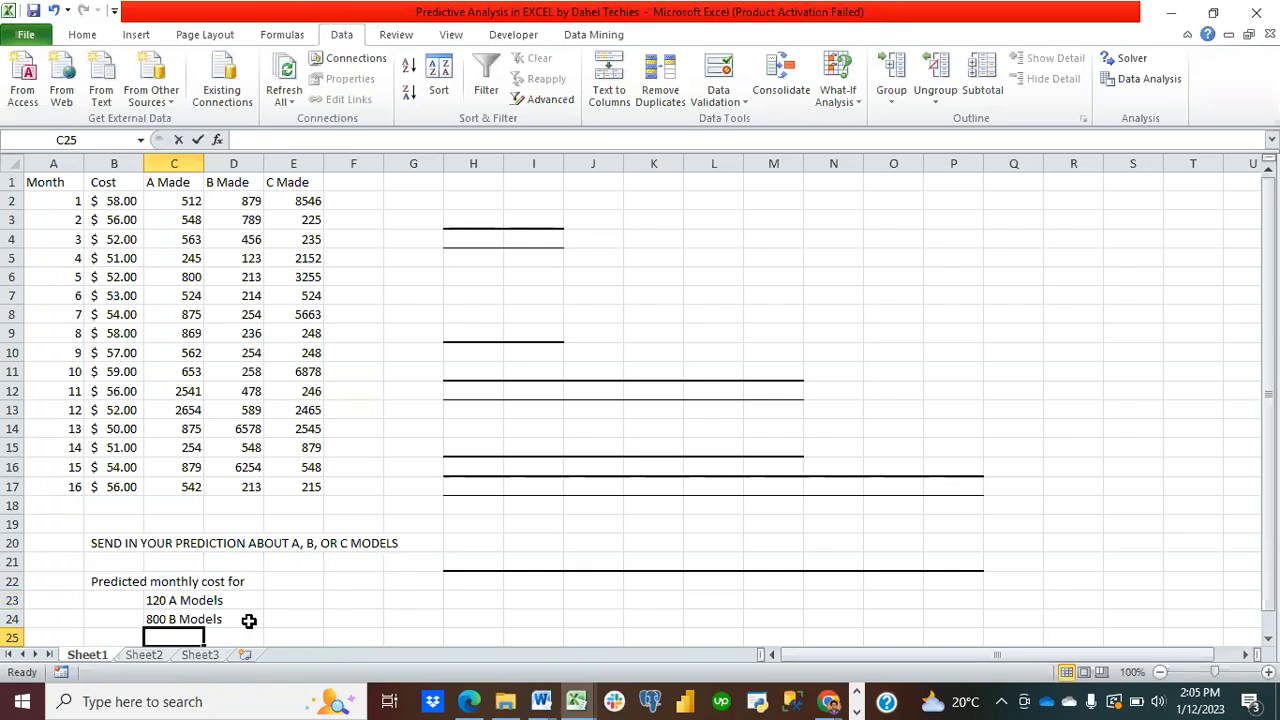
text( C m)
key(BackSpace)
text(Modle)
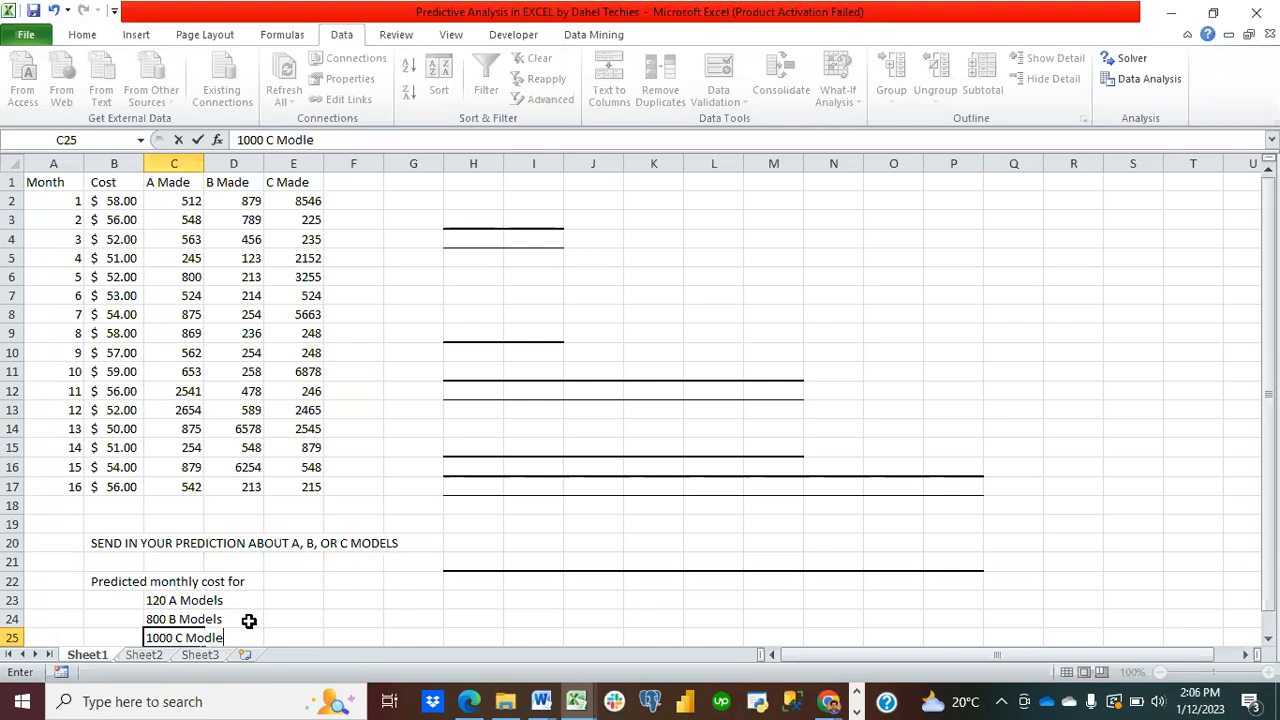
key(BackSpace)
text(els)
Step: Search the program's help for "Predictive Analysis" and look through the listed articles
click(1207, 36)
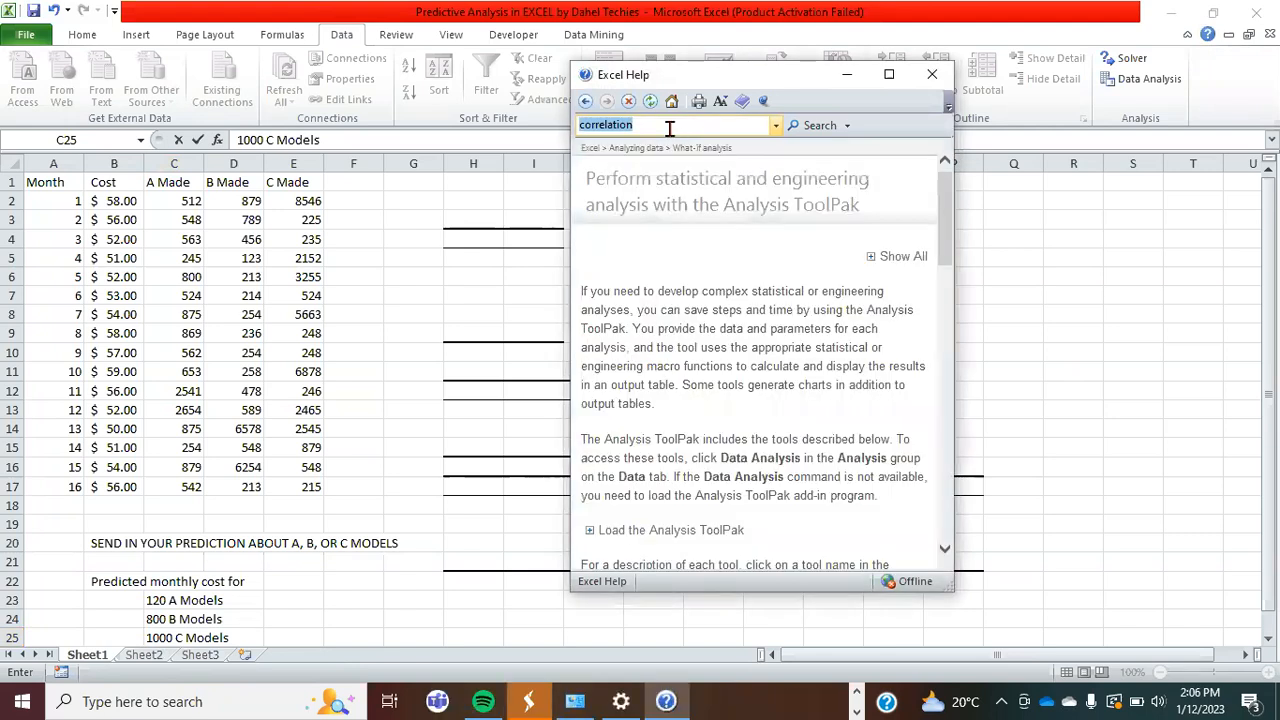
text(Predictive Analysis)
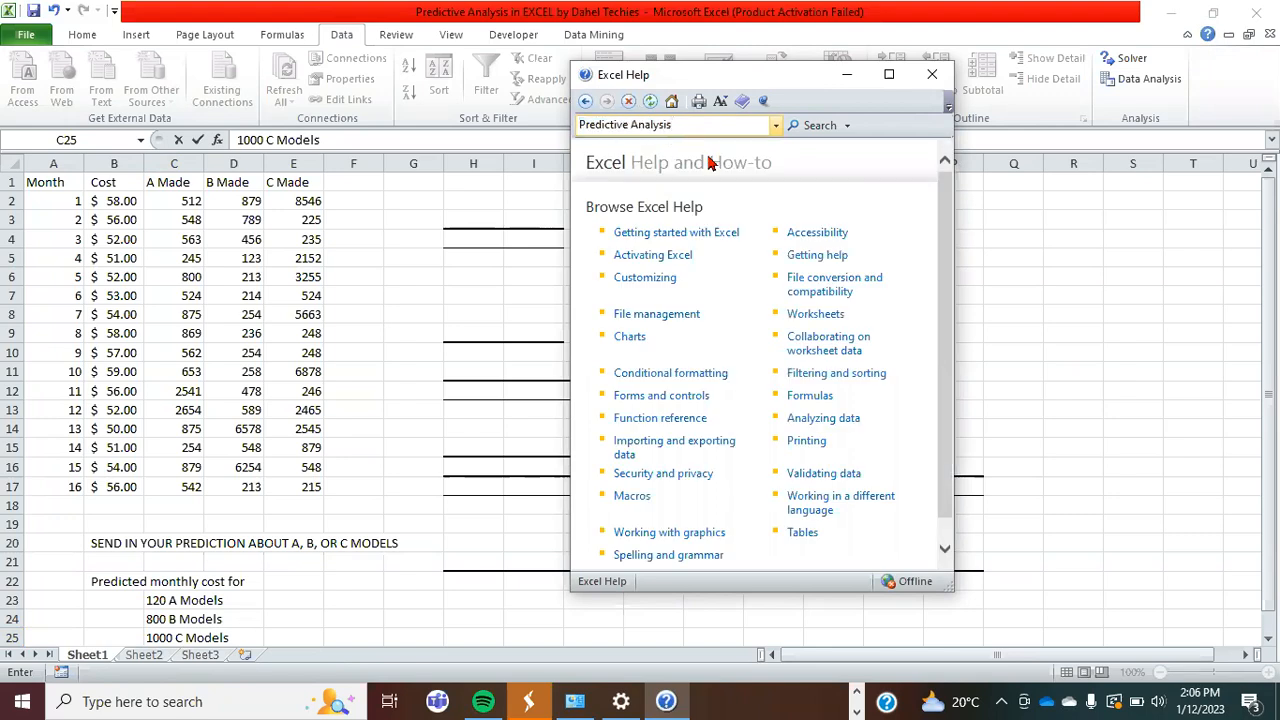
key(Return)
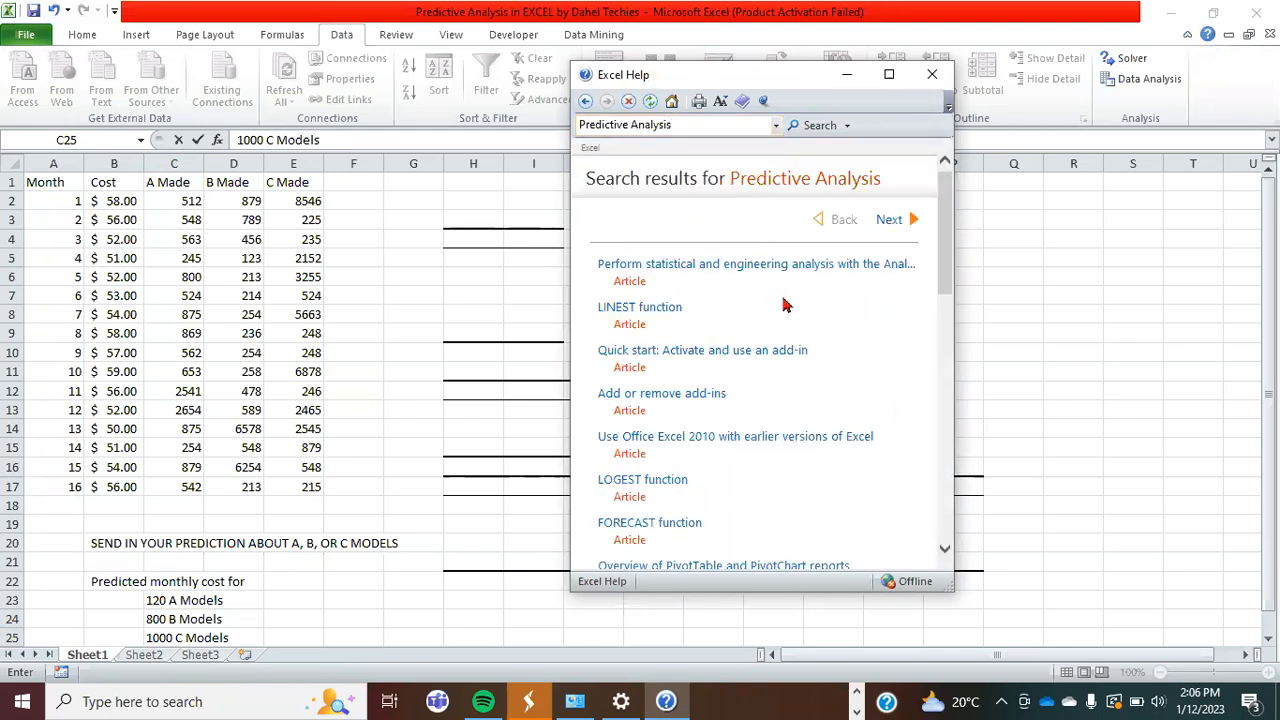
scroll(772, 307, down, 2)
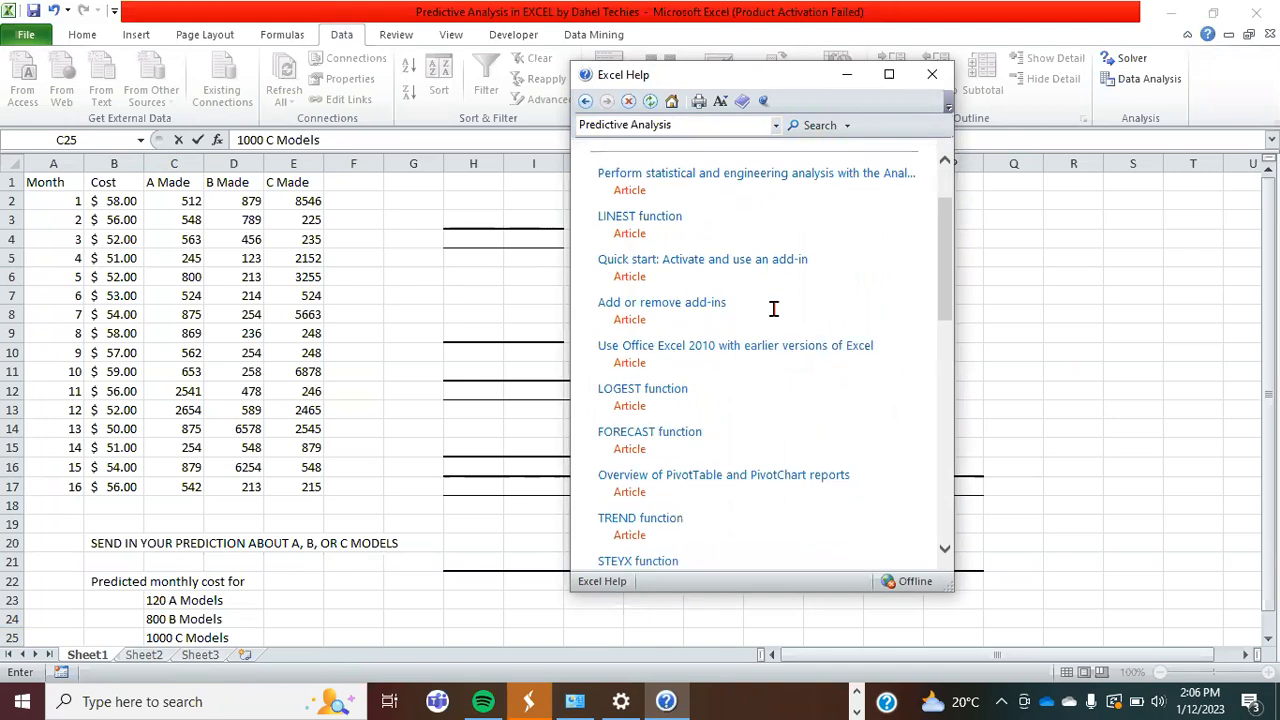
scroll(773, 309, down, 5)
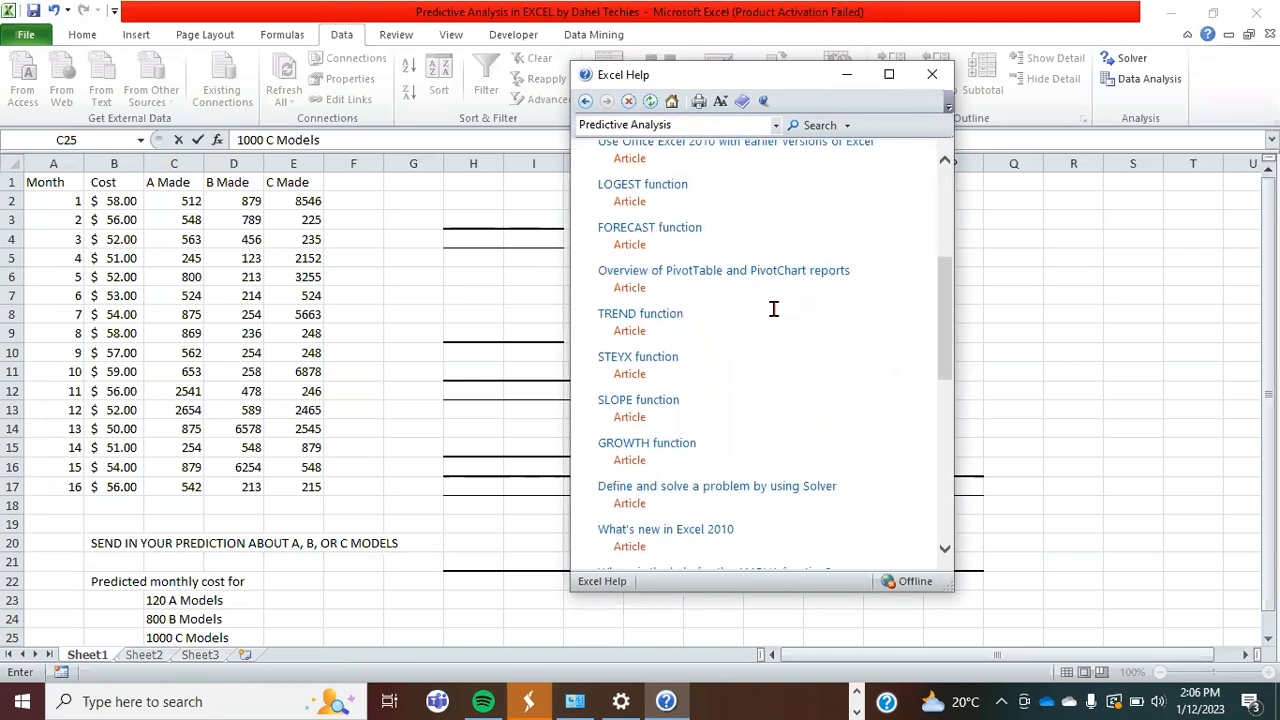
scroll(773, 309, down, 10)
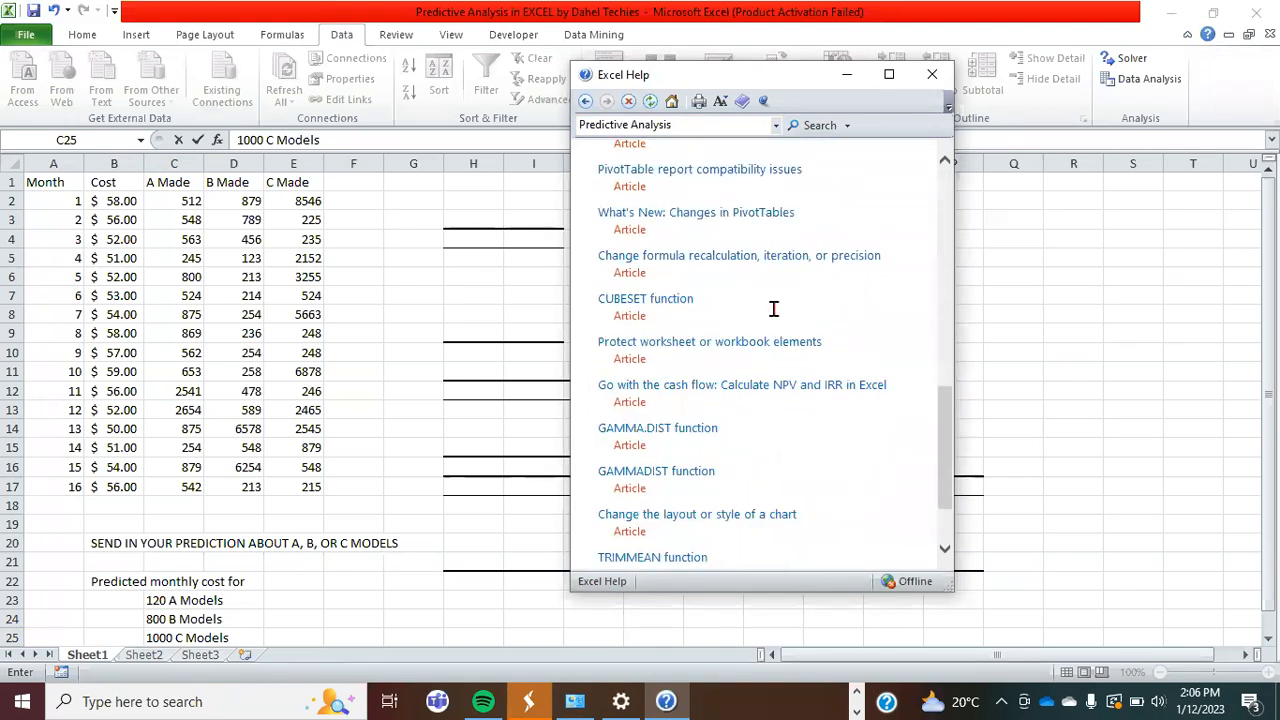
scroll(773, 309, down, 2)
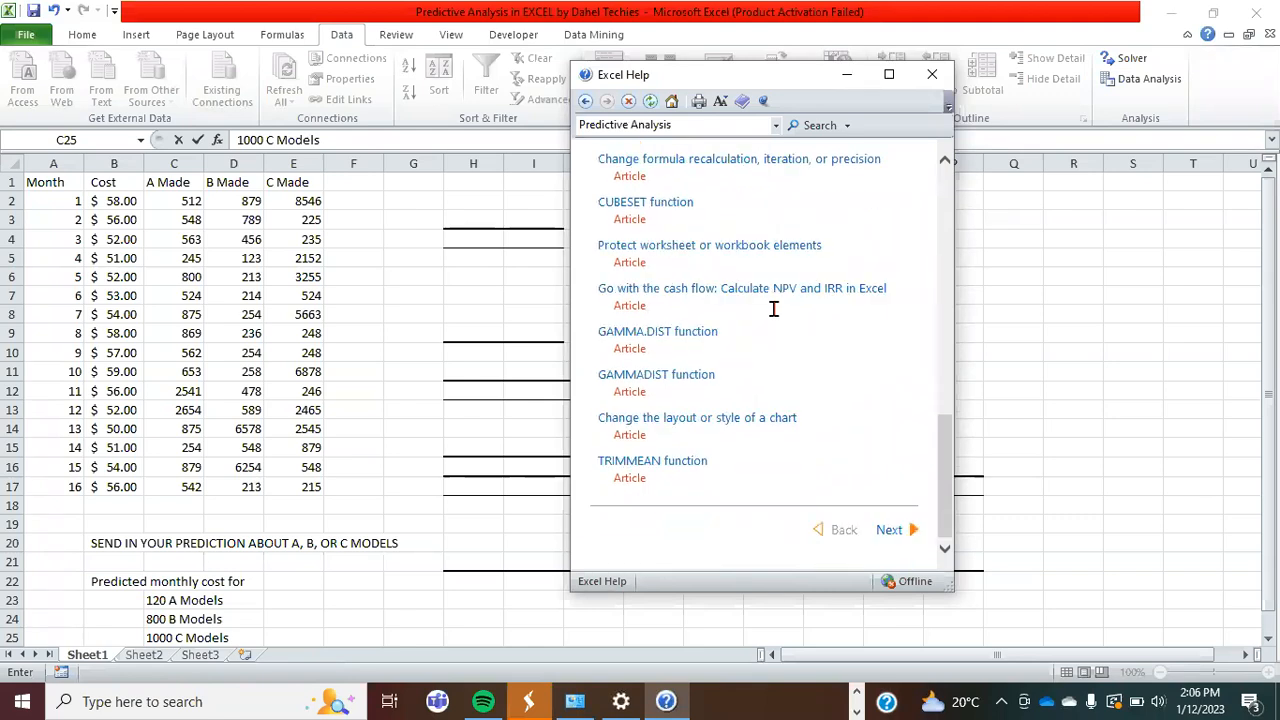
scroll(773, 309, up, 20)
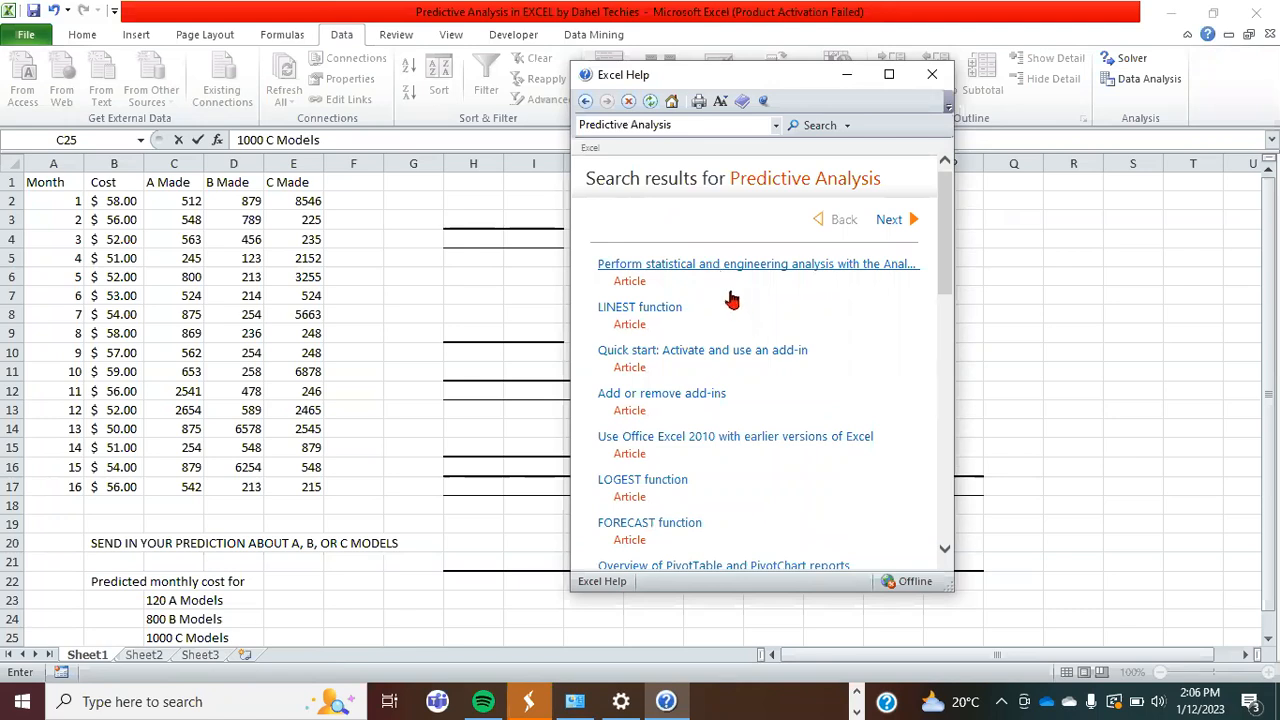
Step: Read the Regression description in the Analysis ToolPak help article, then return to the worksheet's Cost column
click(738, 267)
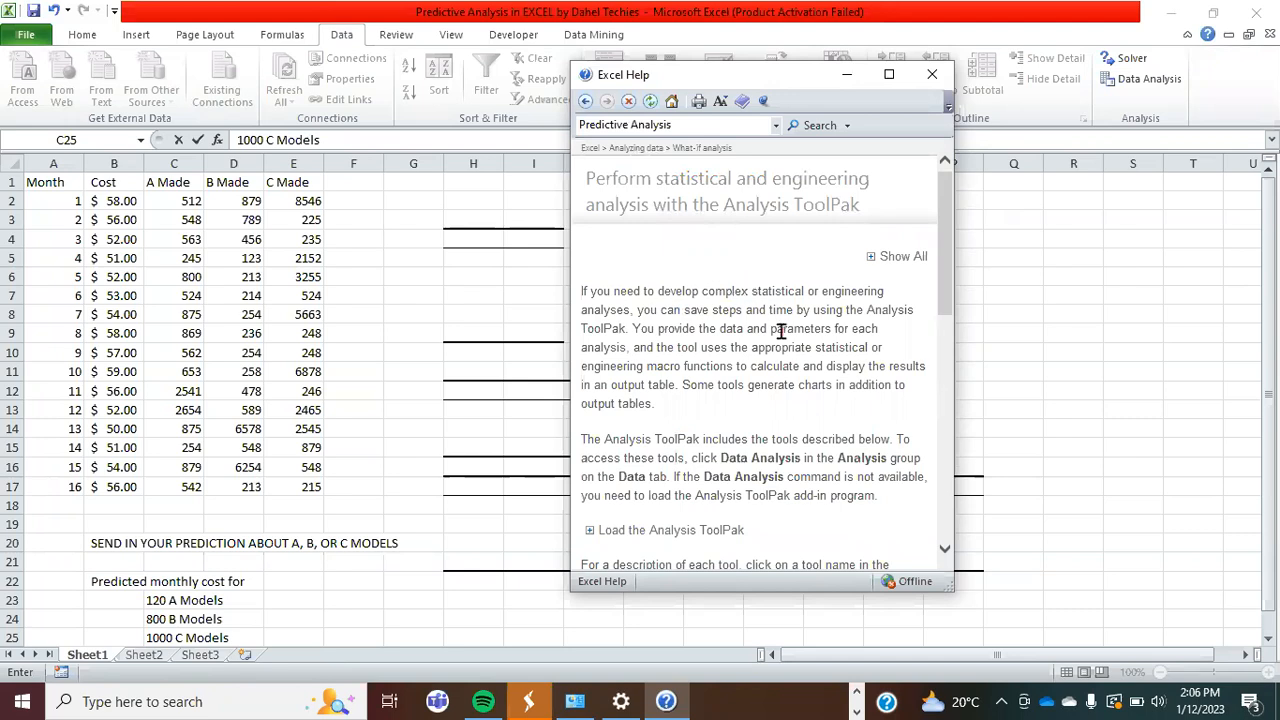
scroll(781, 331, down, 8)
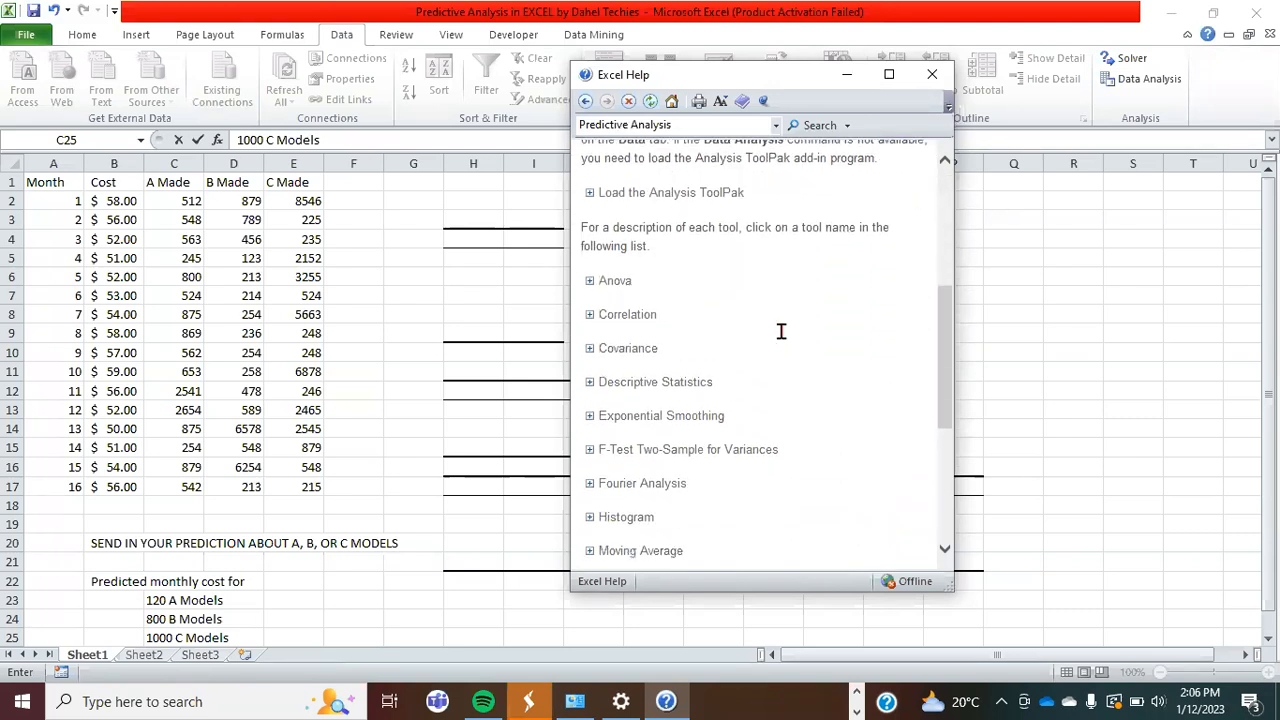
scroll(781, 331, down, 7)
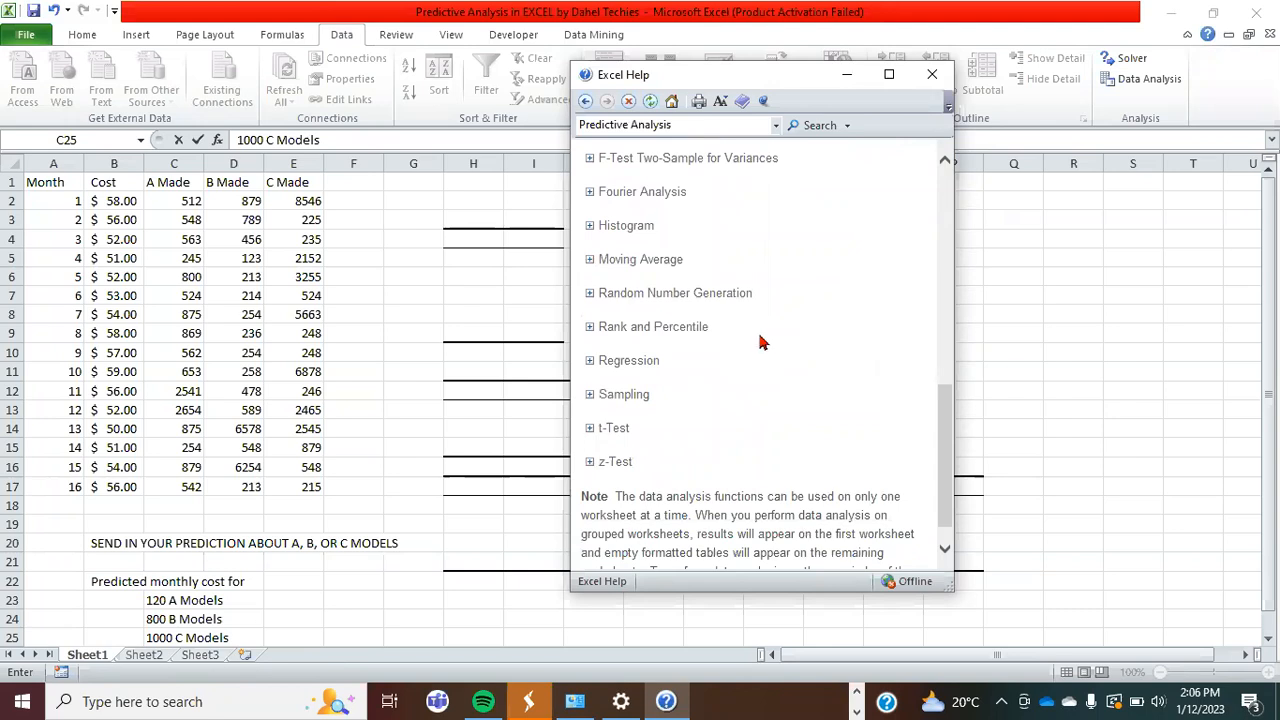
click(600, 366)
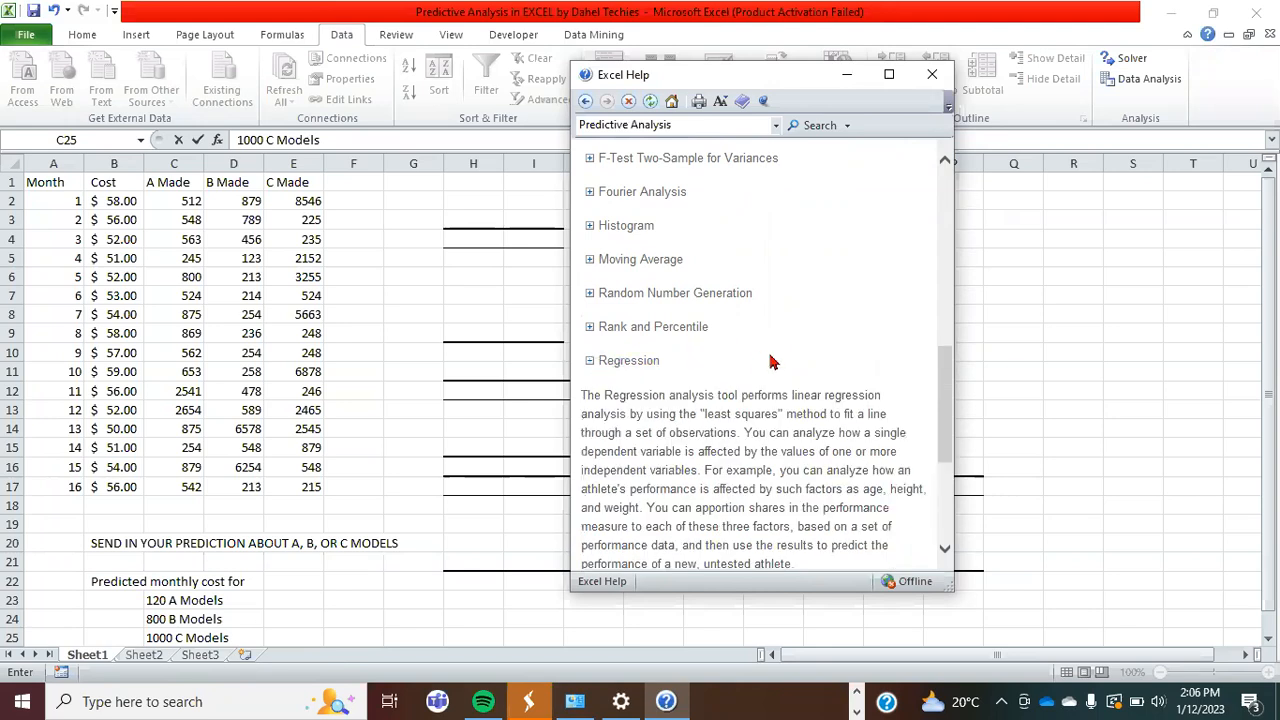
scroll(768, 352, down, 3)
scroll(768, 356, down, 1)
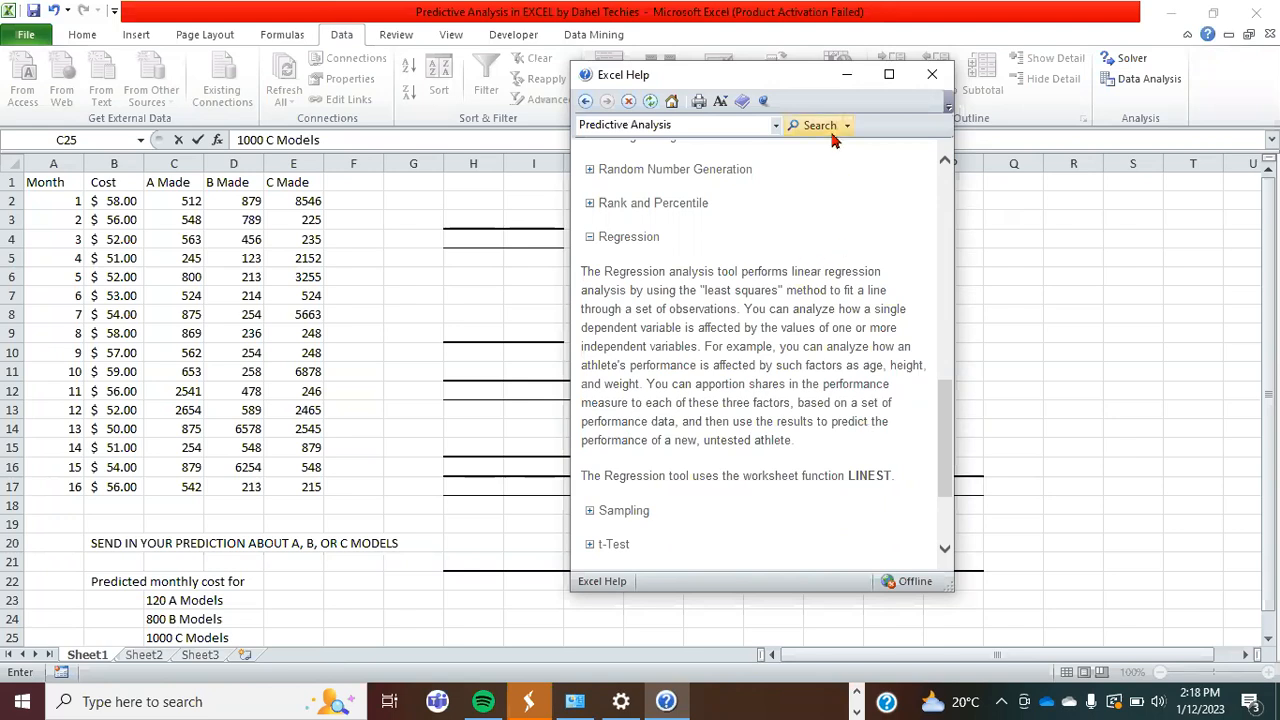
click(845, 88)
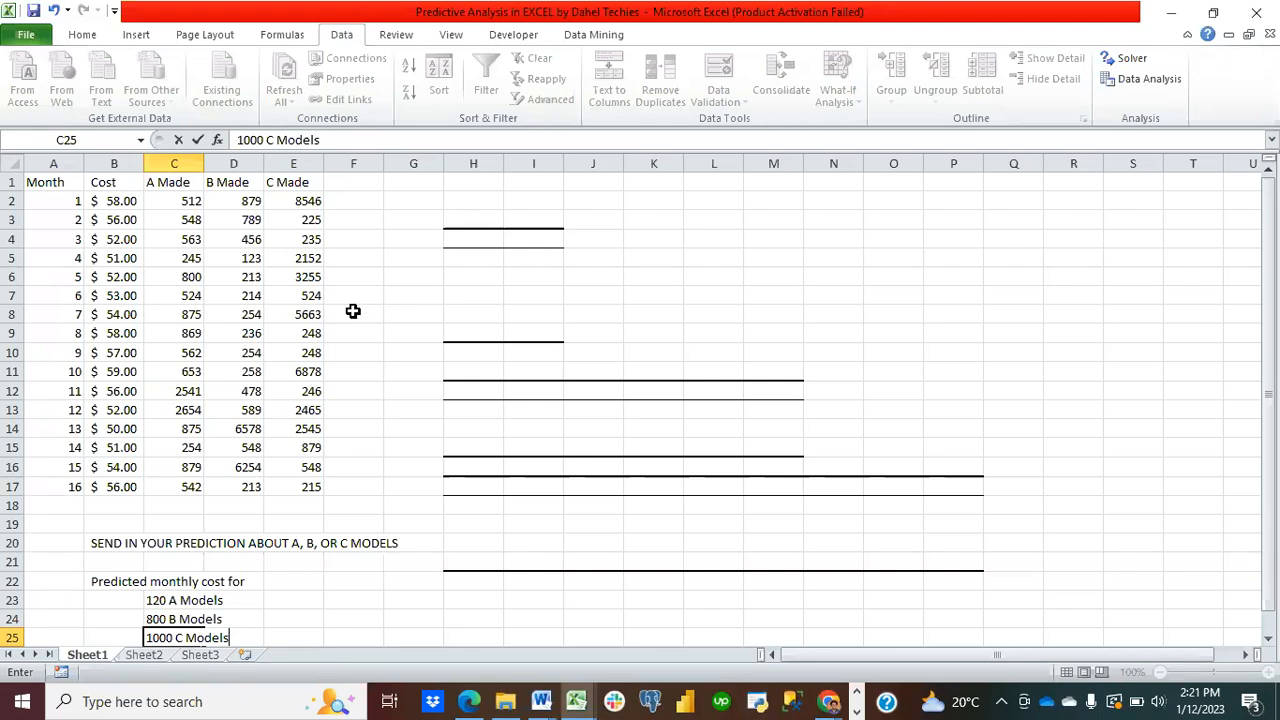
click(130, 237)
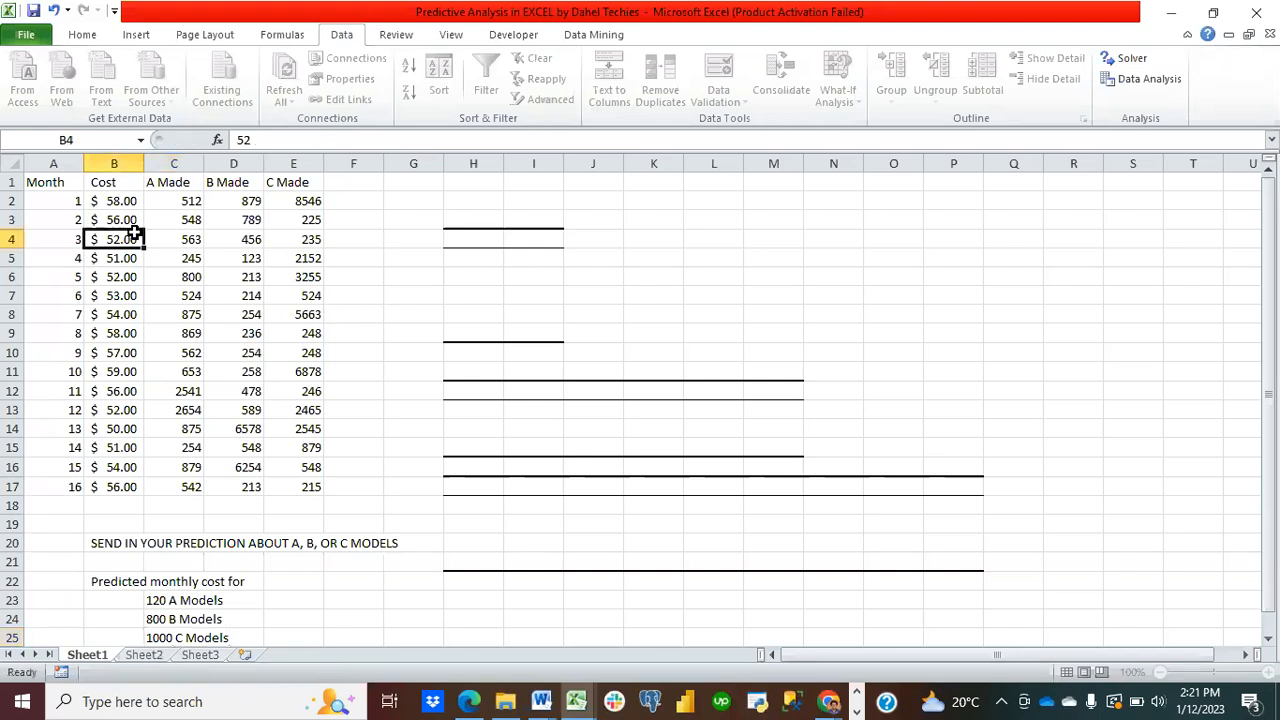
Step: Open the Regression tool from the Data Analysis tools
click(1140, 80)
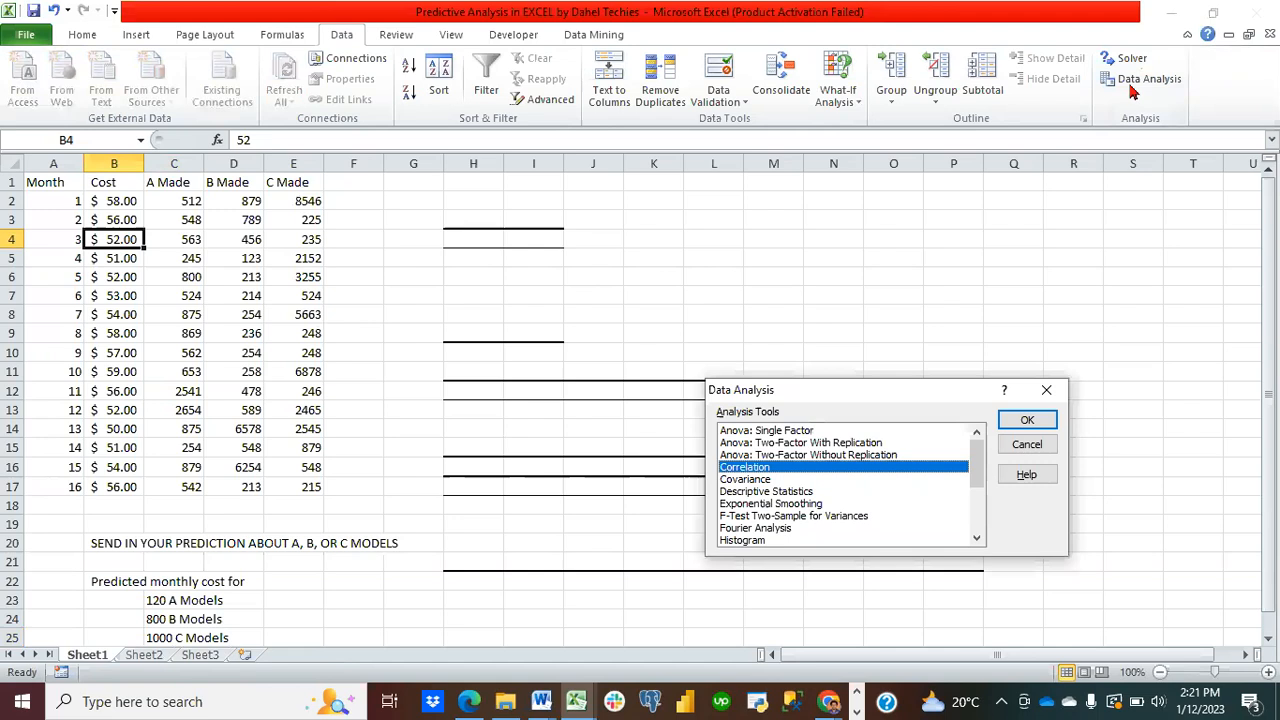
click(977, 538)
click(977, 538)
click(977, 538)
click(977, 538)
click(977, 538)
click(977, 538)
click(977, 538)
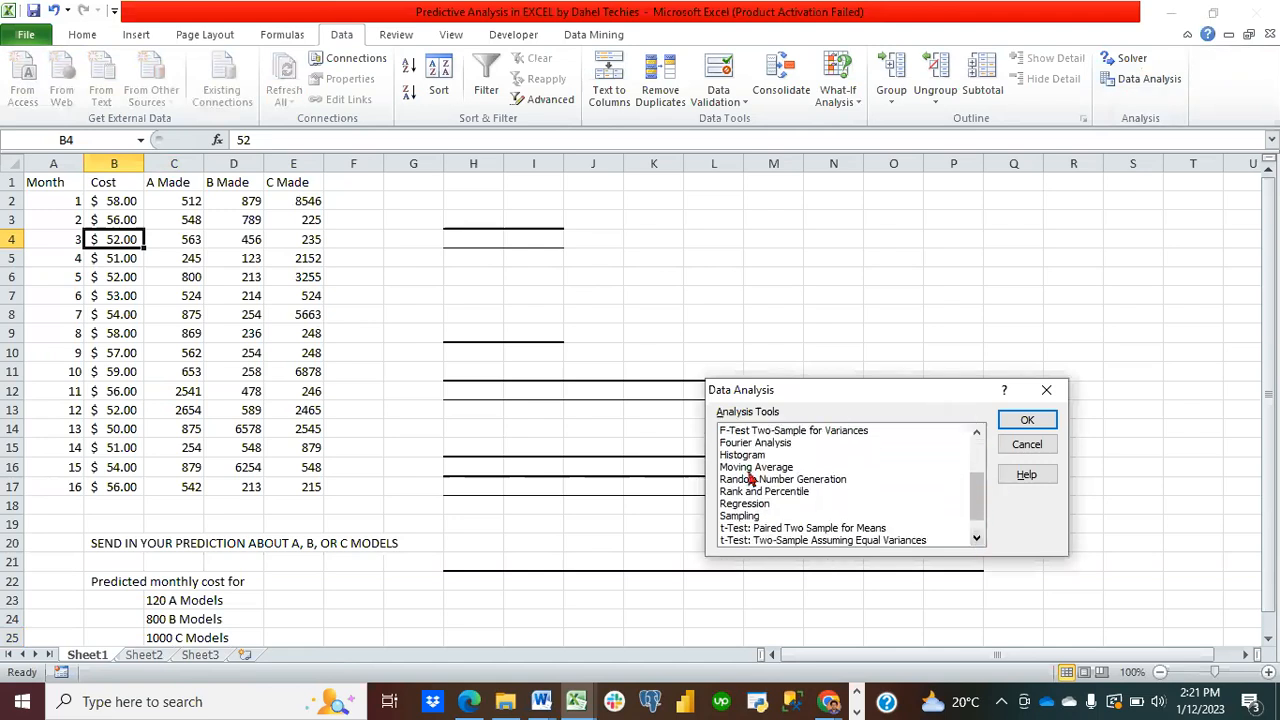
double_click(746, 504)
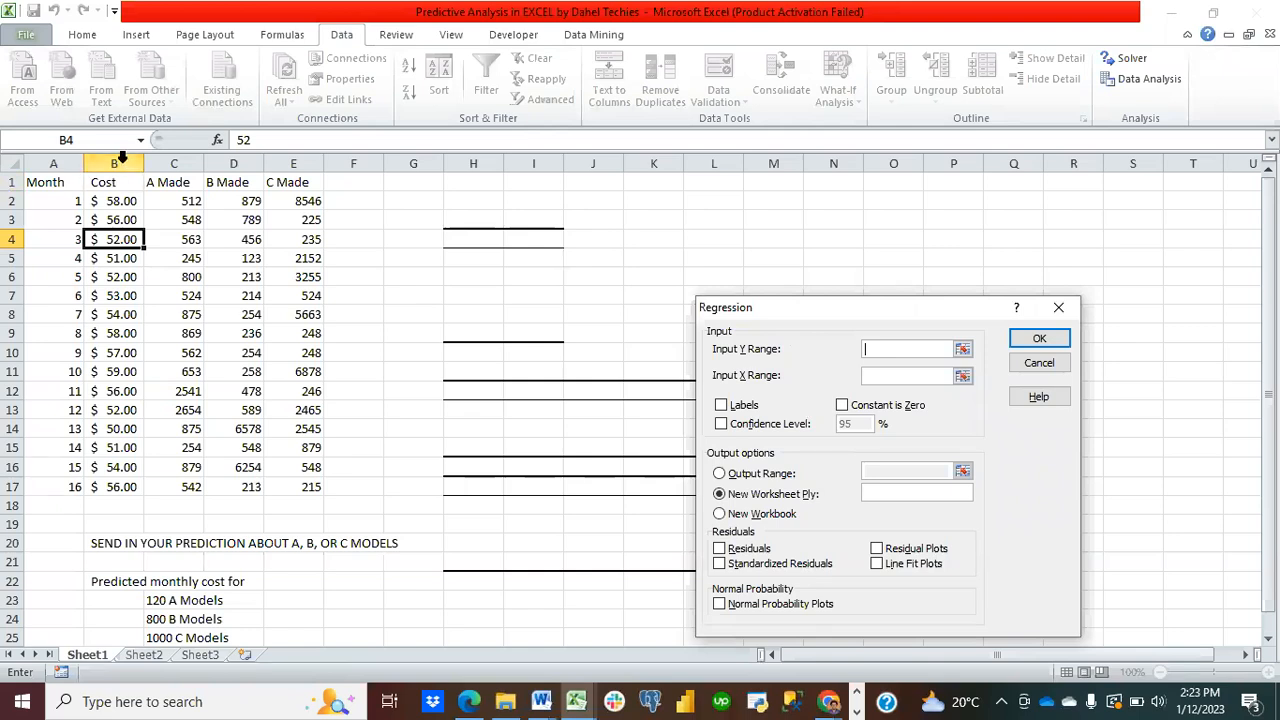
Step: Set the regression's Input Y Range to the Cost column with its header, $B$1:$B$17
key(ctrl+shift+Down)
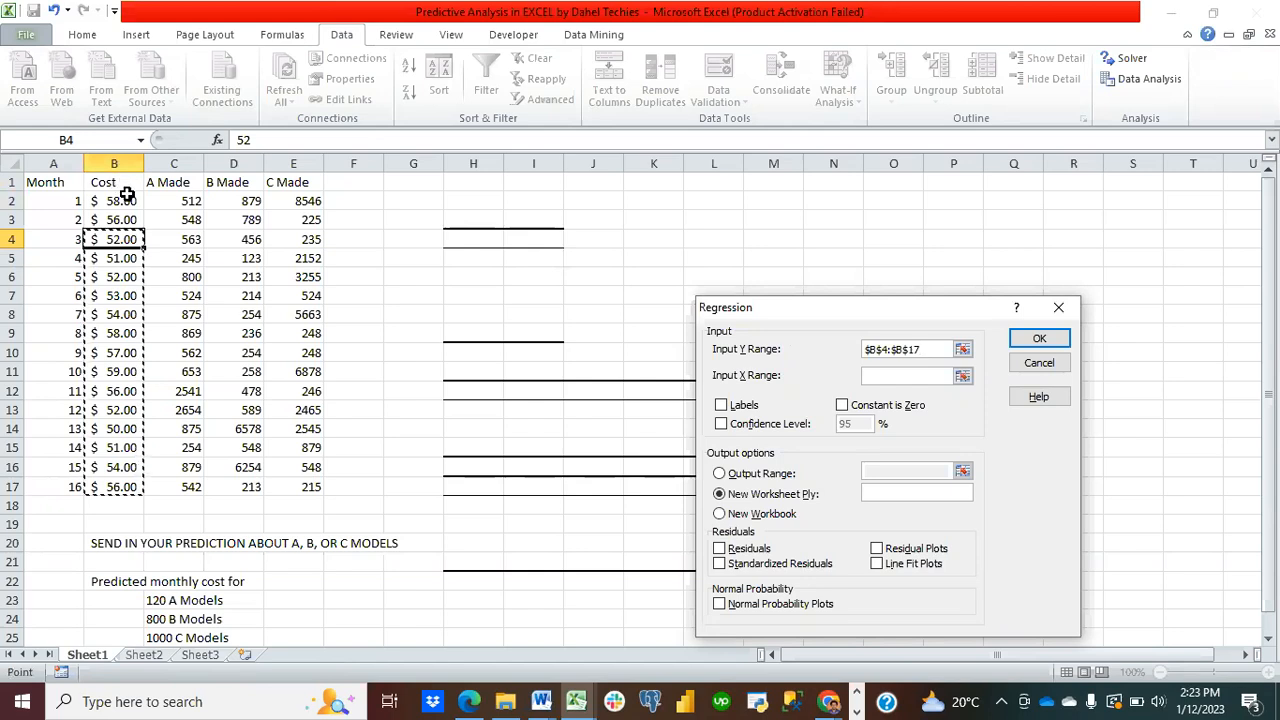
click(121, 182)
key(ctrl+shift+Down)
Step: Set the regression's Input X Range to the A, B and C Made columns with their headers, $C$1:$E$17
click(889, 378)
click(887, 376)
click(172, 183)
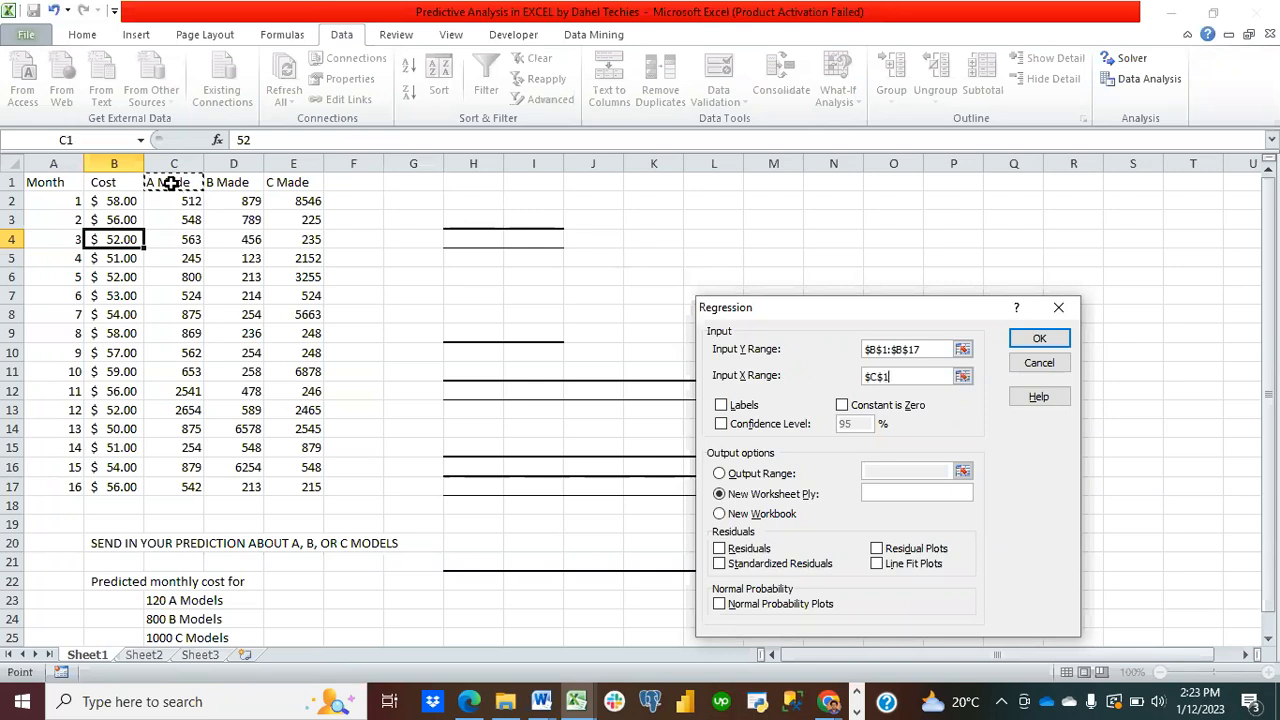
key(shift+Right)
key(shift+Right)
key(ctrl+shift+Down)
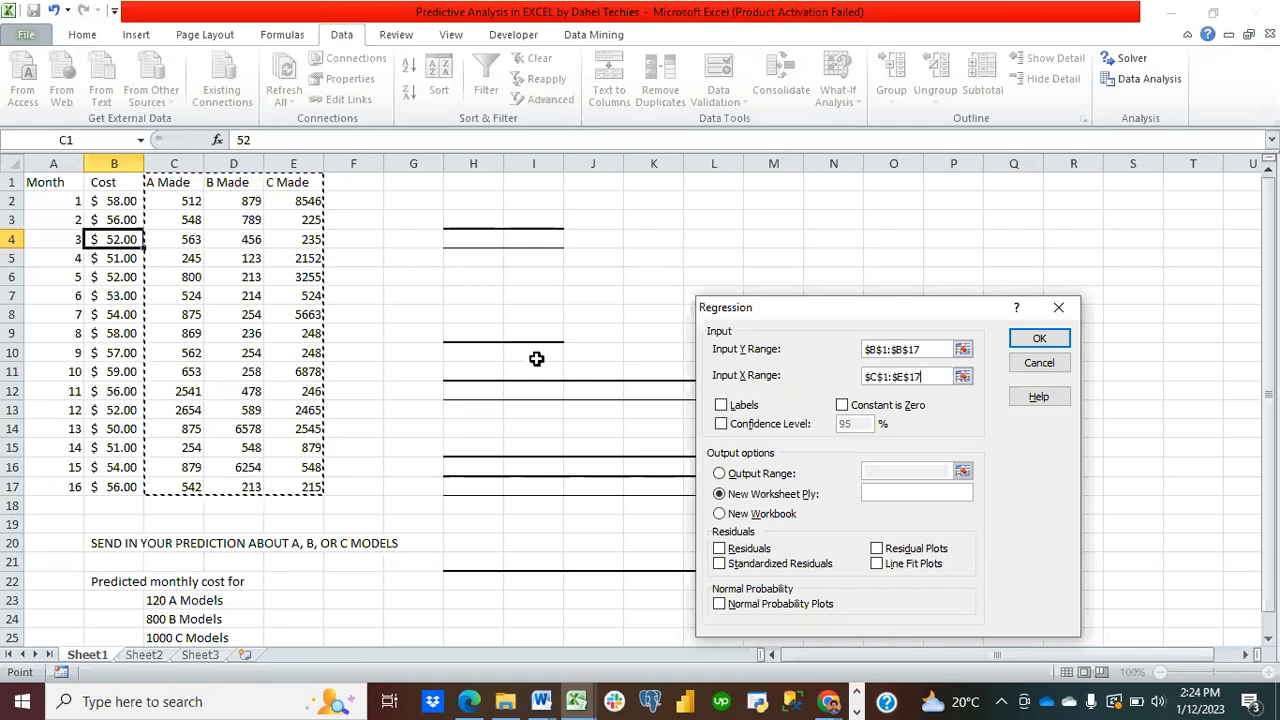
Step: Turn on Labels, set the output range to $H$4, and run the regression
click(722, 406)
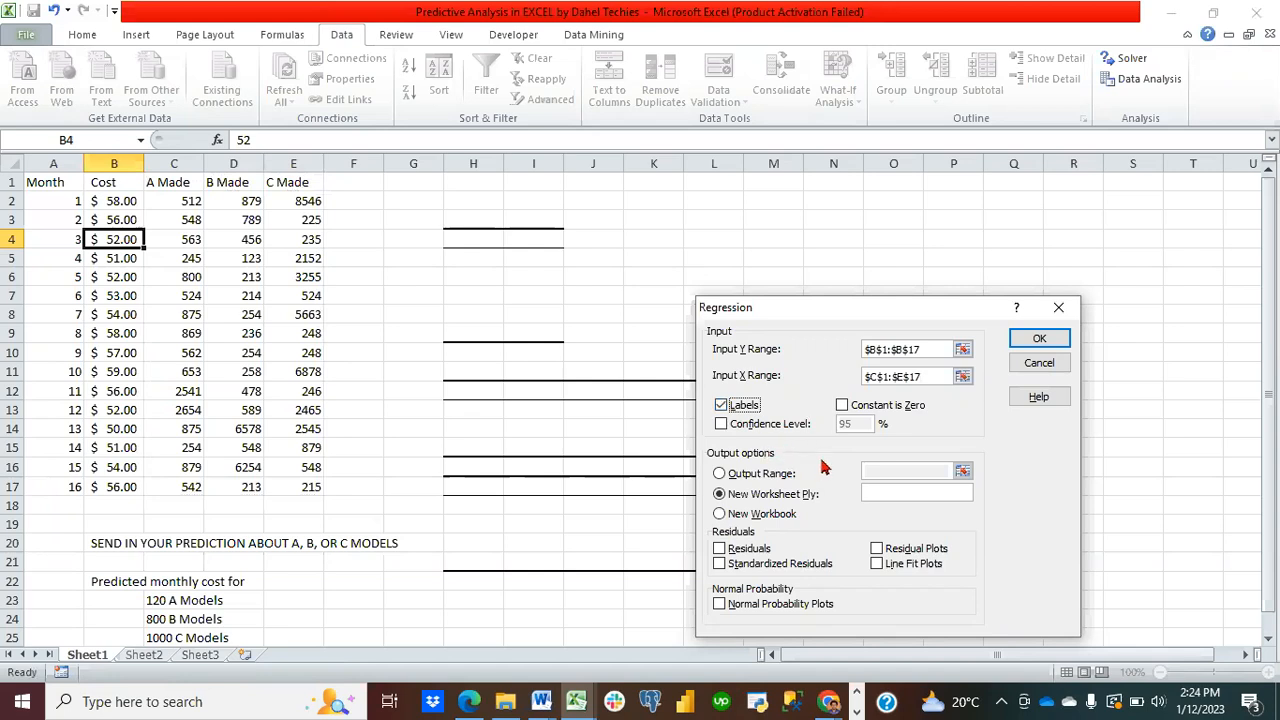
click(720, 474)
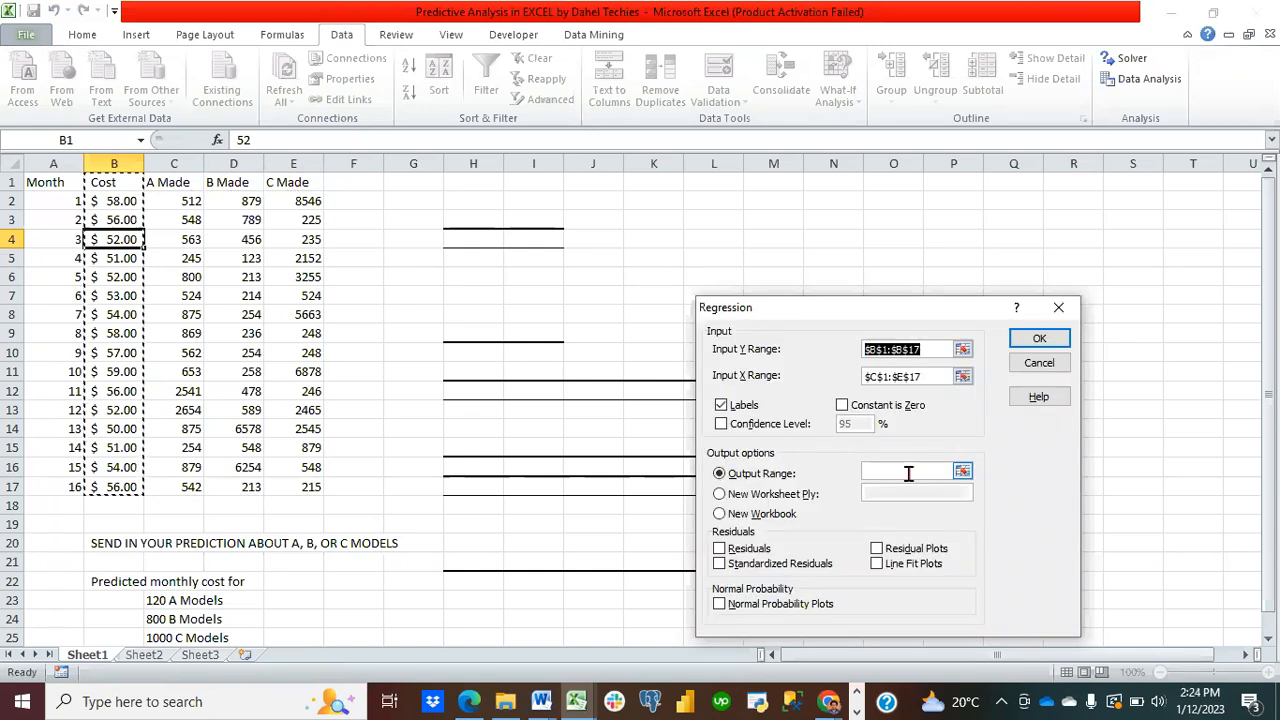
click(908, 473)
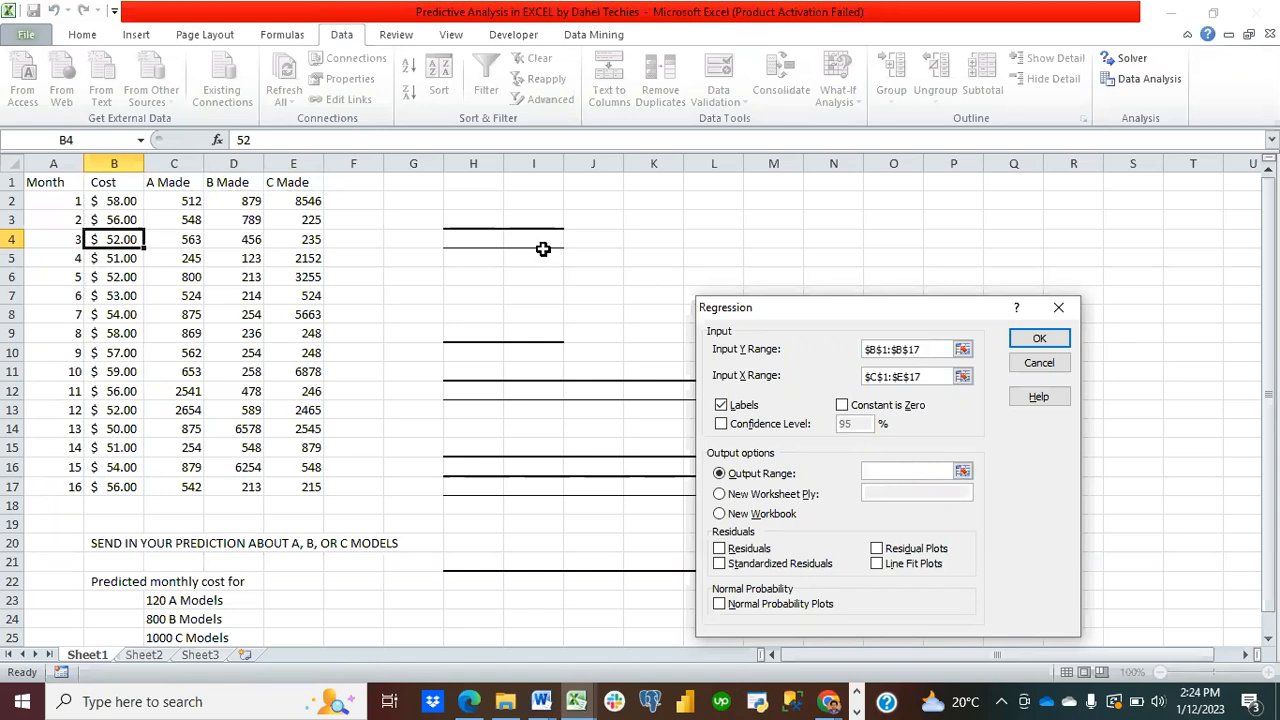
click(466, 246)
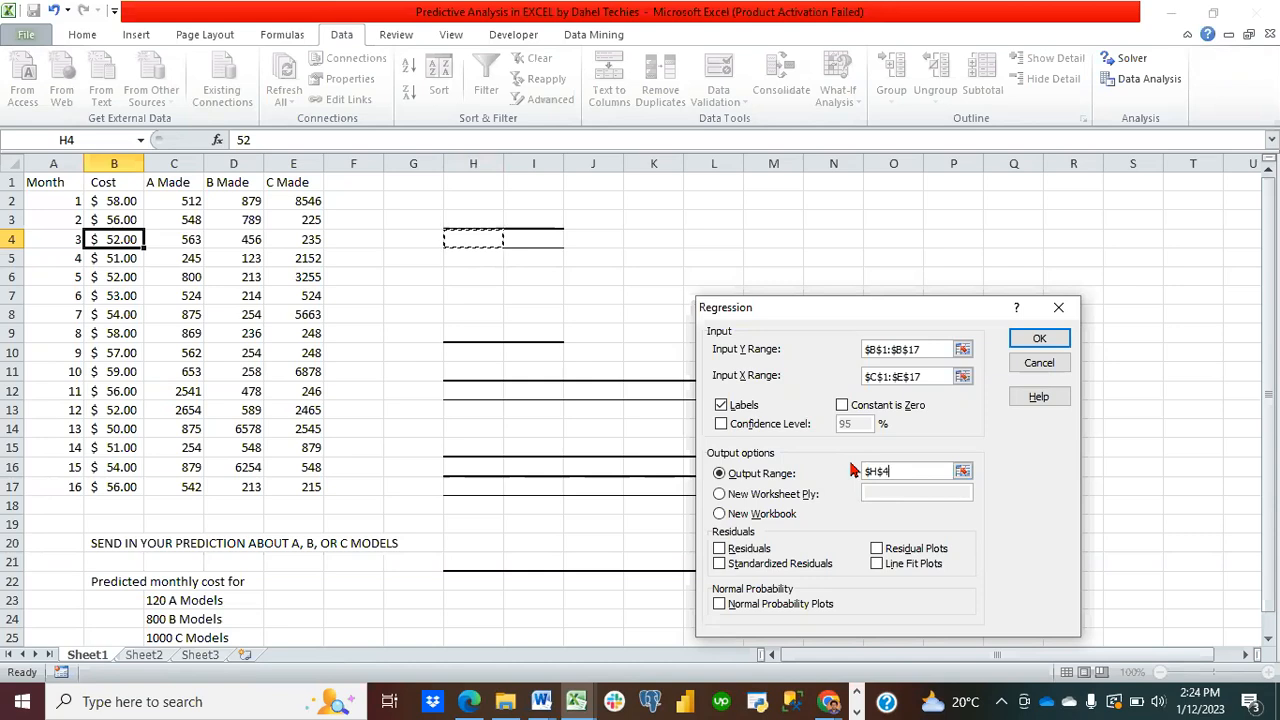
click(1039, 342)
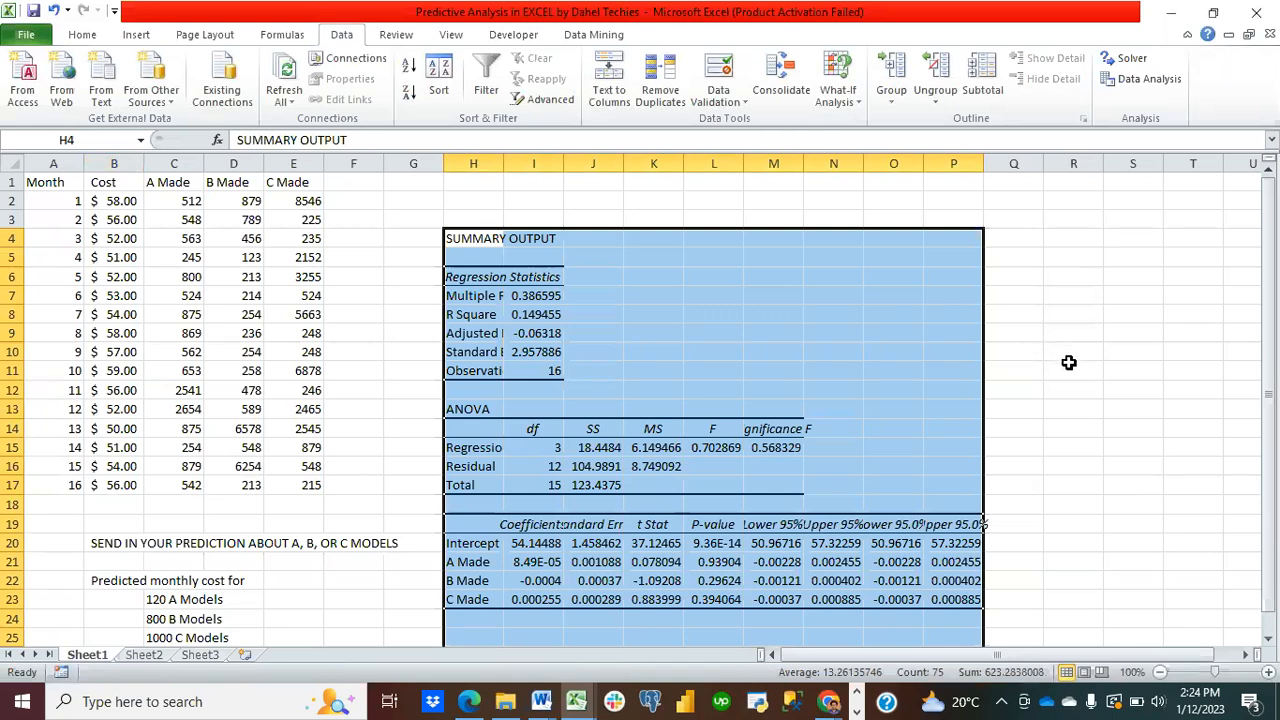
Step: AutoFit the widths of columns H through P to the contents of the regression output
click(1069, 364)
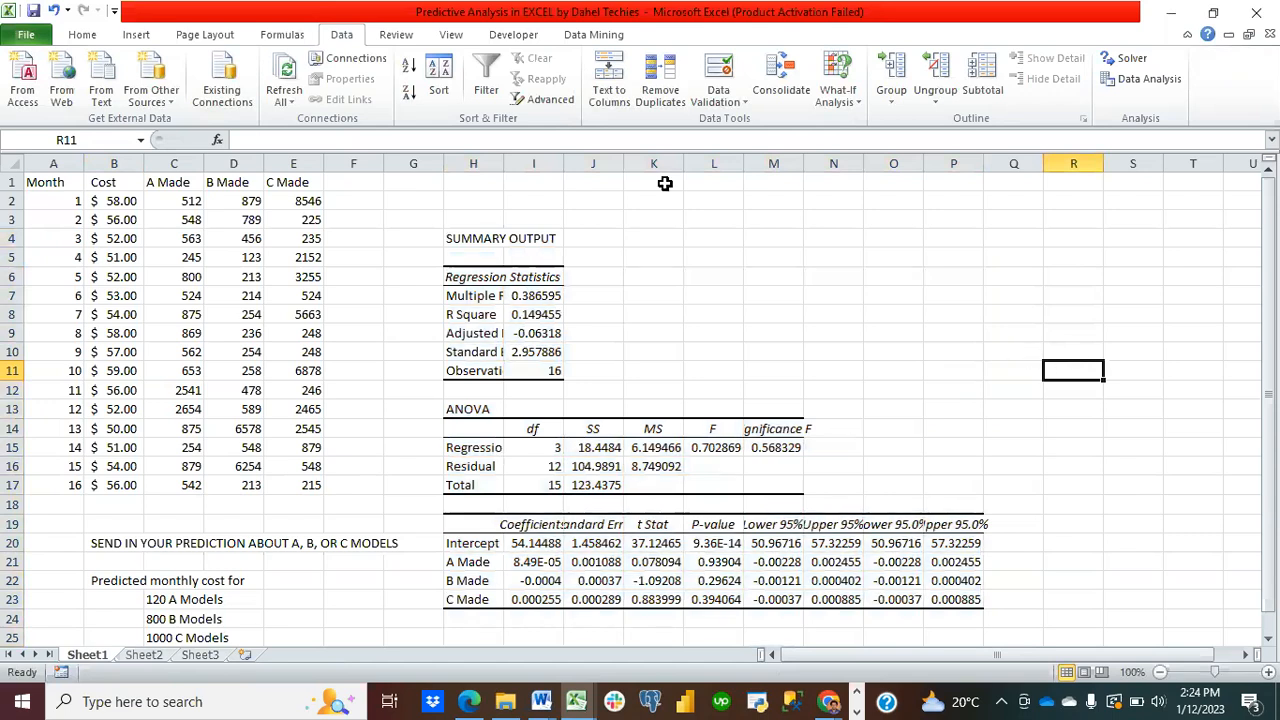
double_click(564, 162)
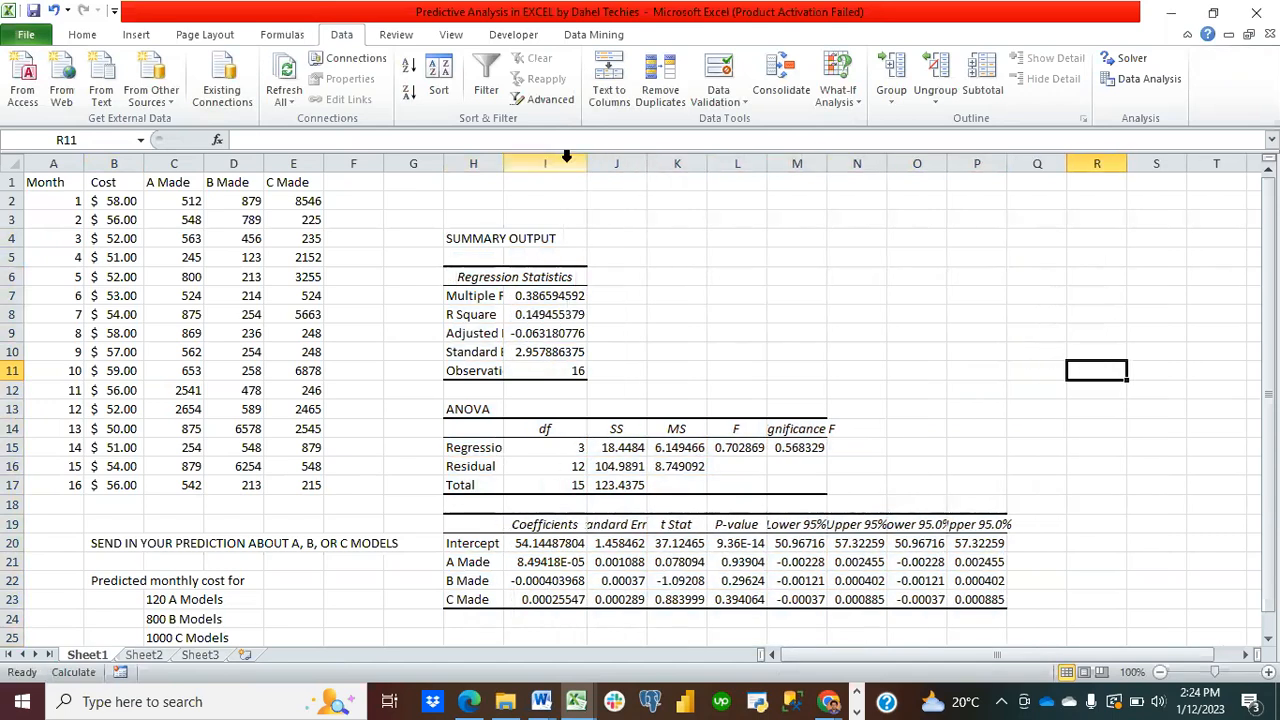
double_click(648, 162)
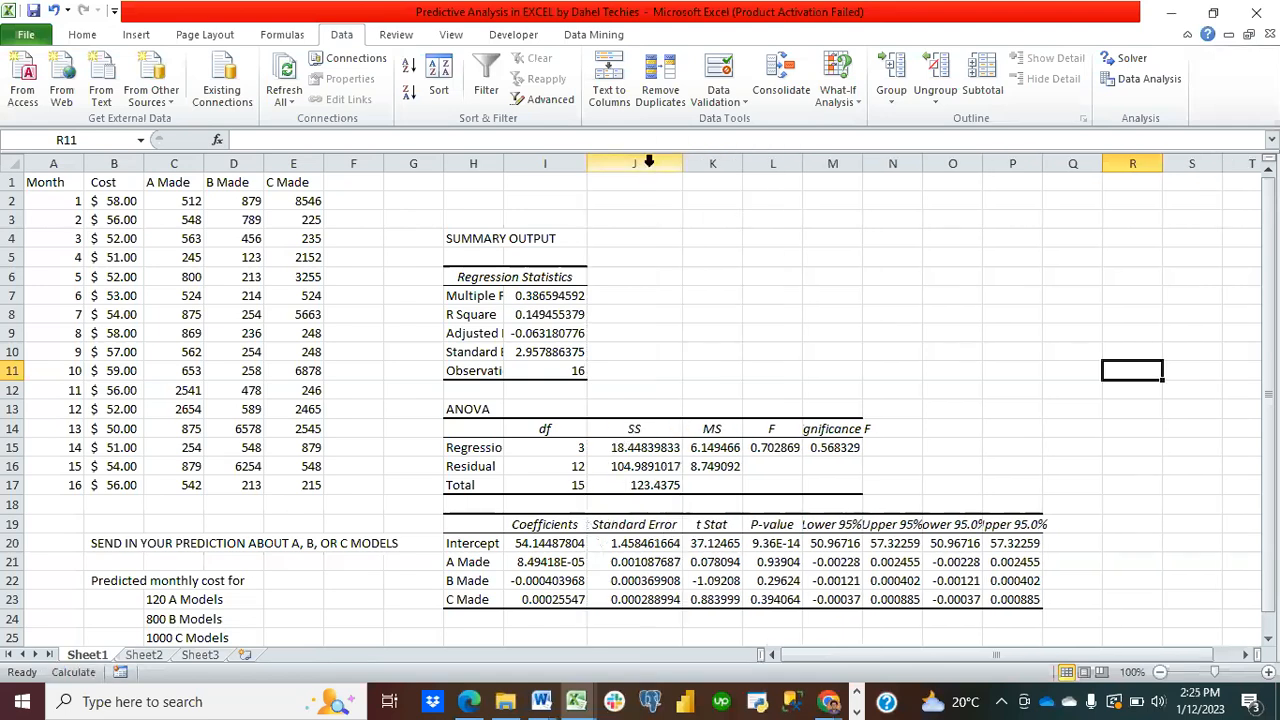
double_click(743, 163)
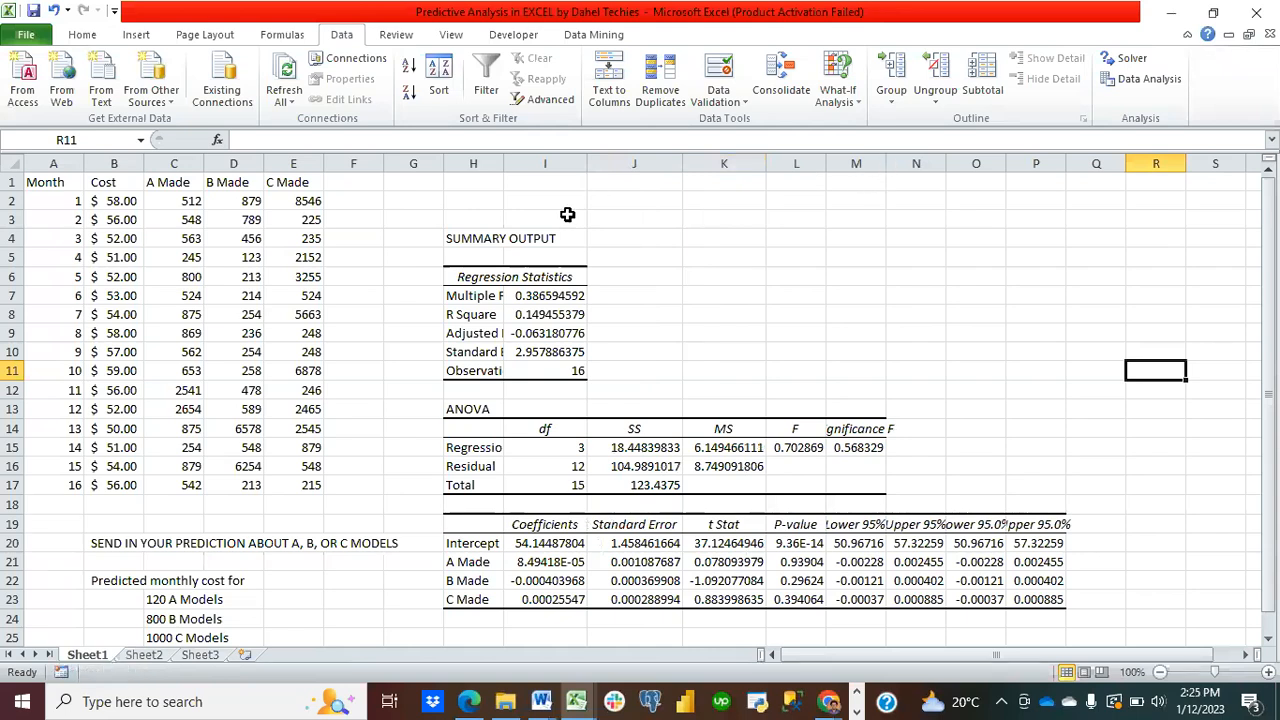
double_click(503, 163)
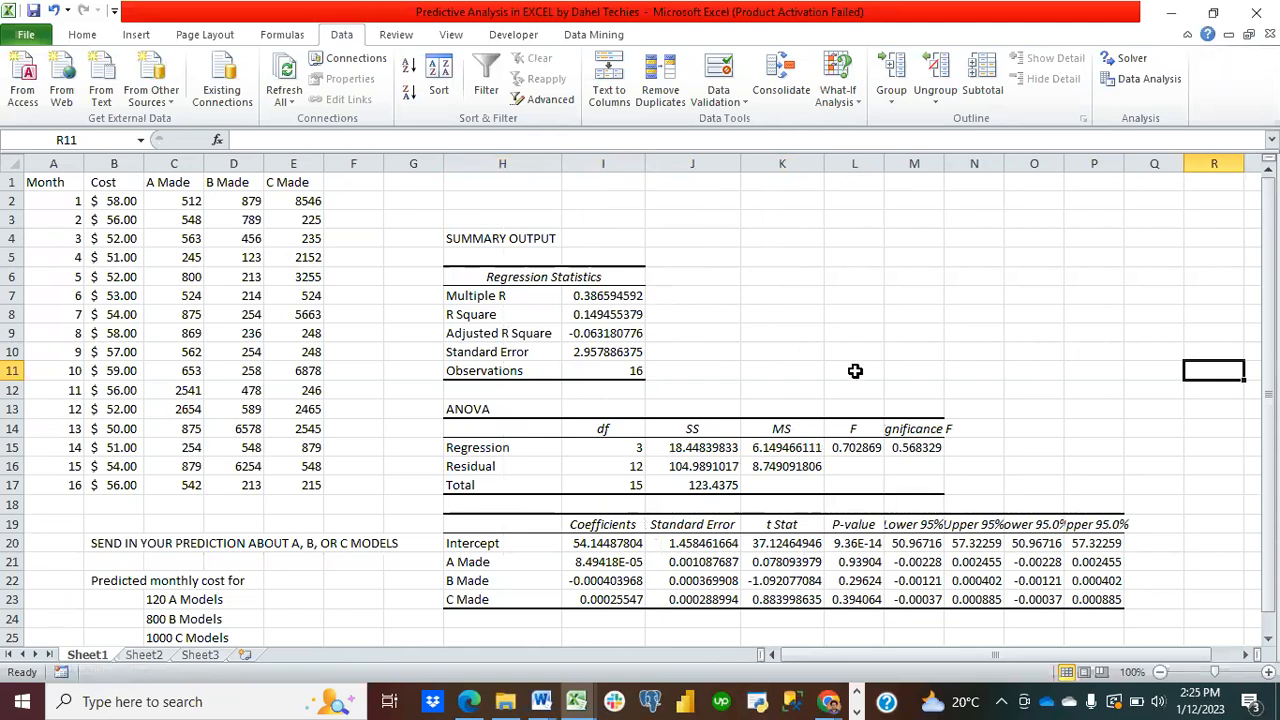
double_click(884, 163)
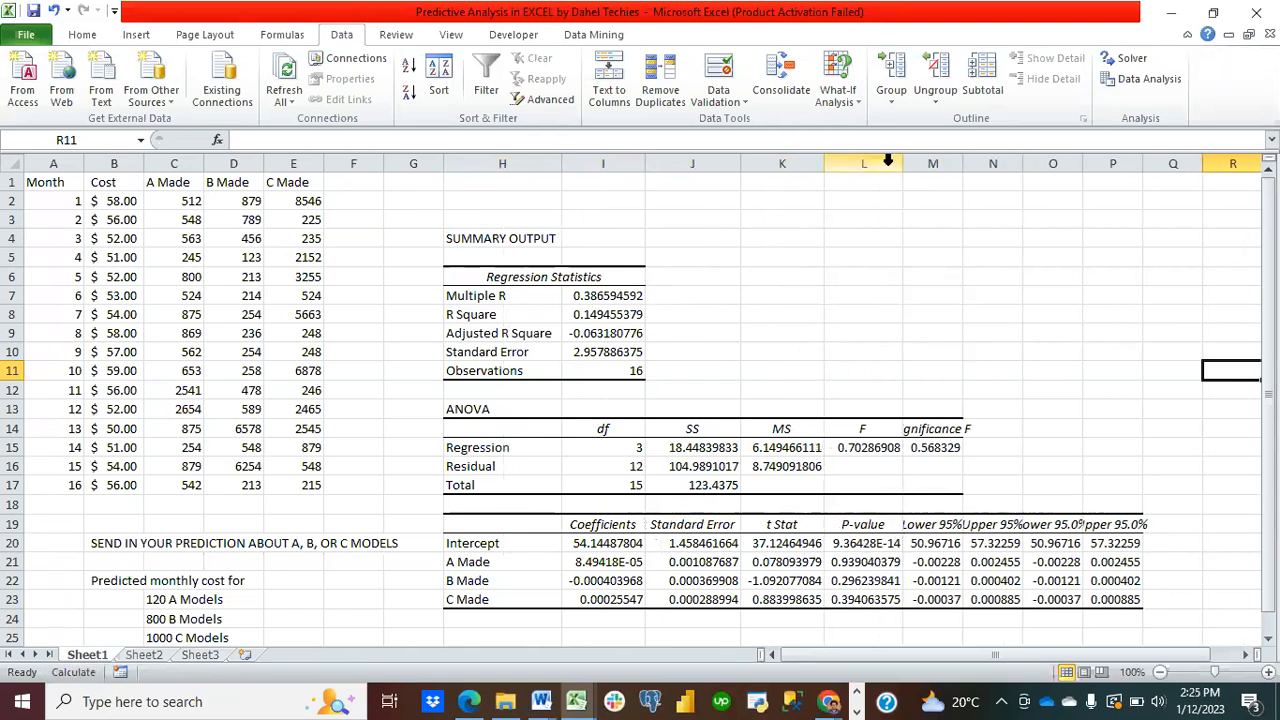
double_click(959, 163)
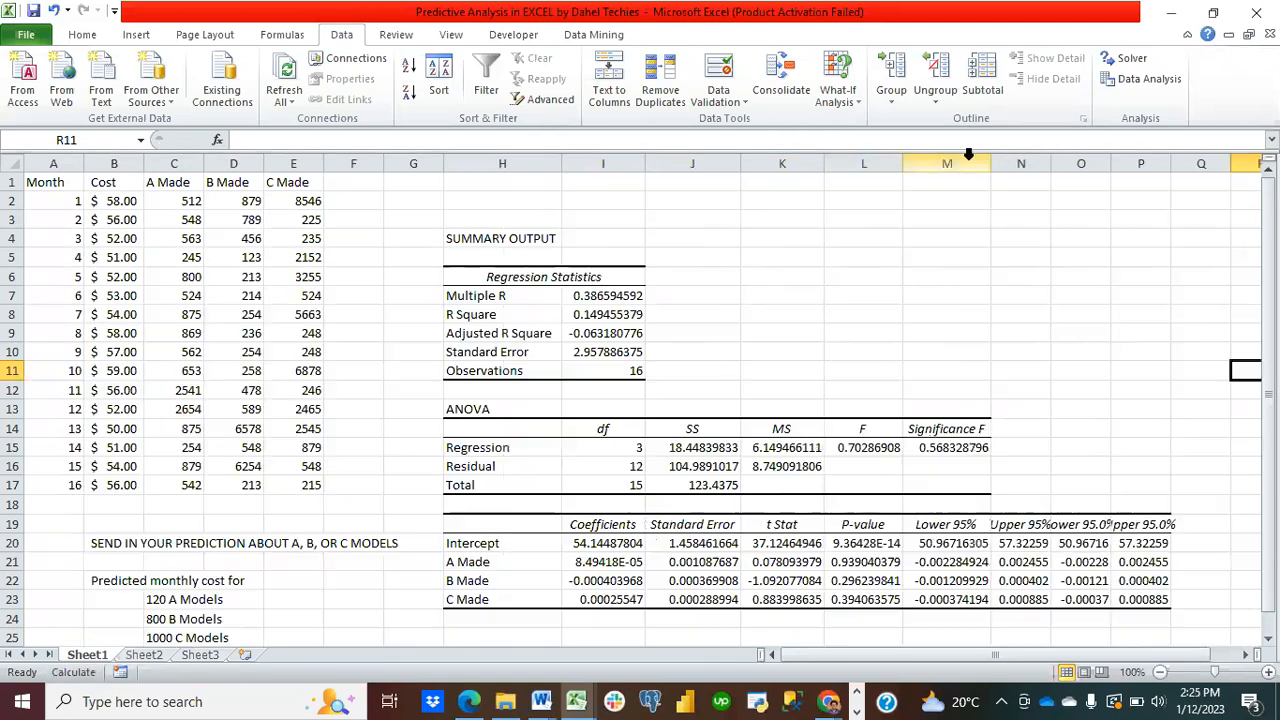
double_click(1050, 163)
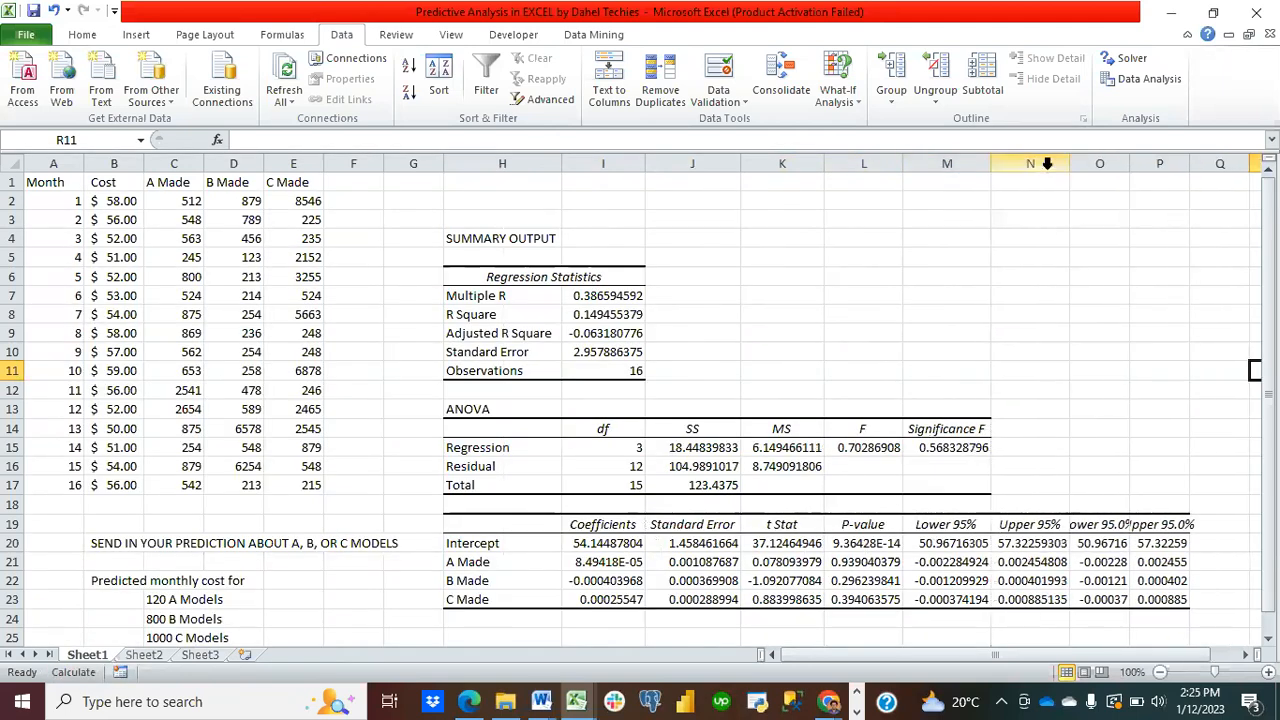
double_click(1129, 163)
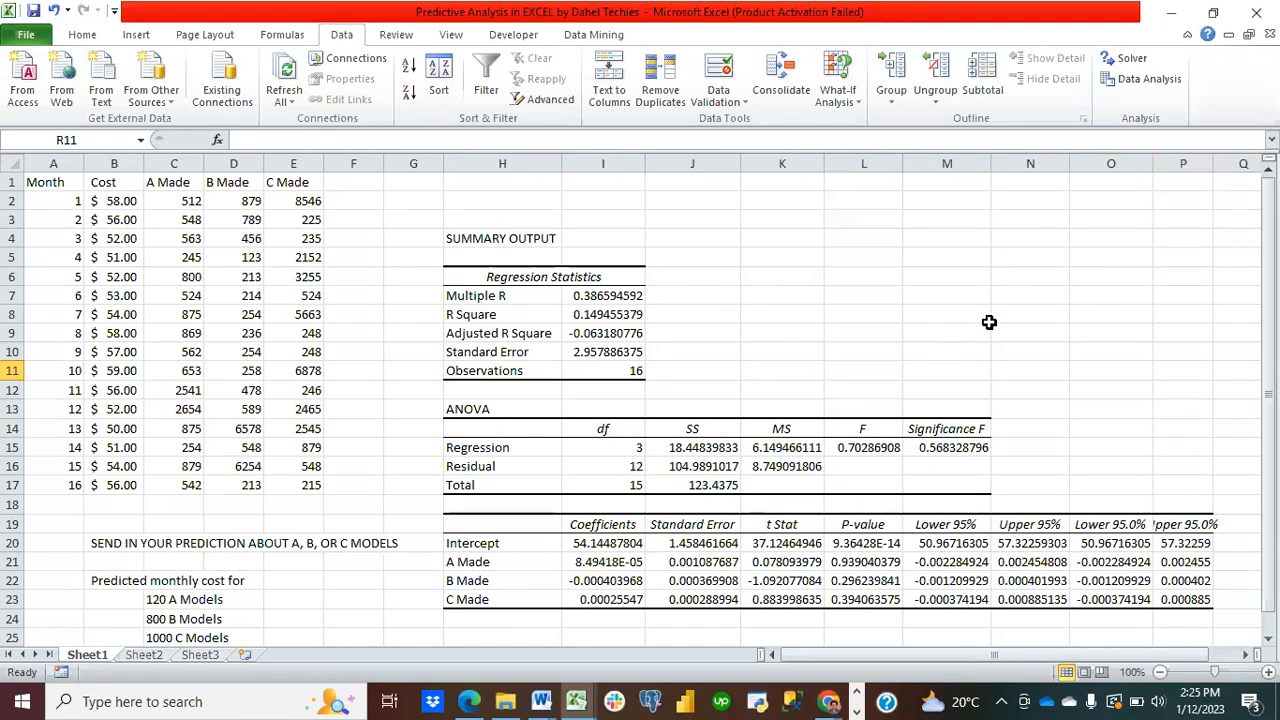
double_click(1213, 163)
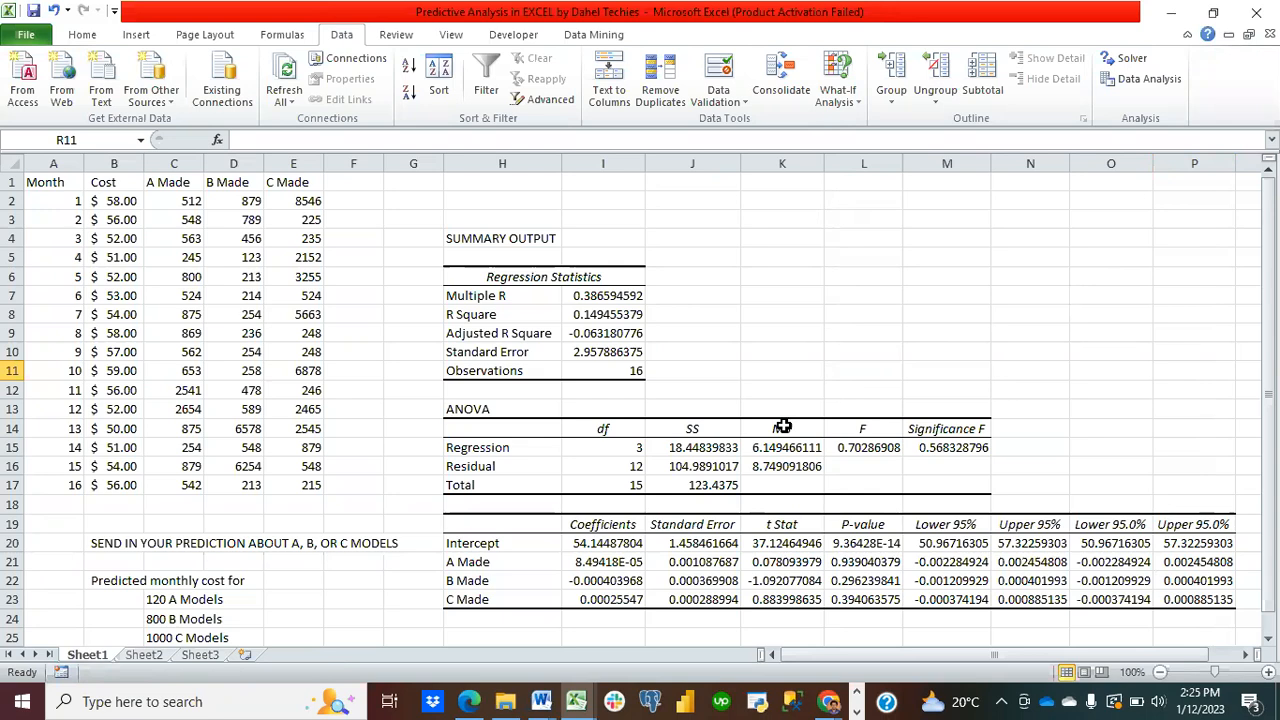
click(12, 161)
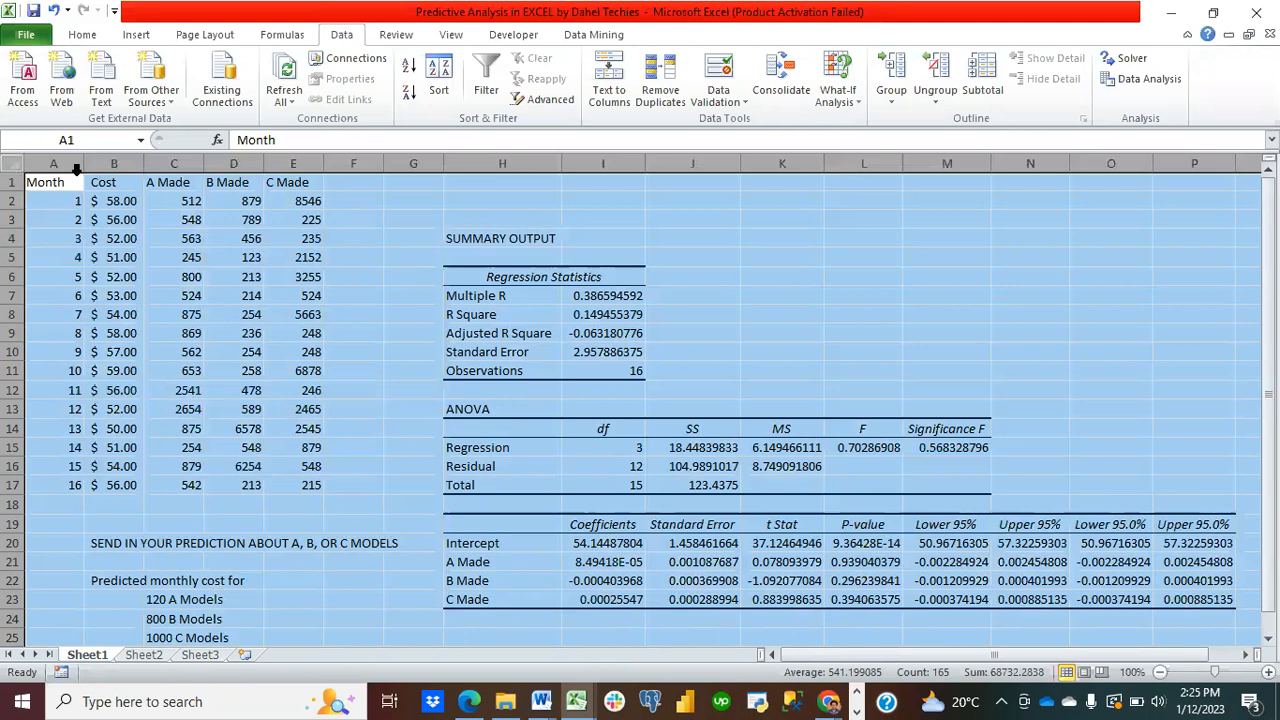
click(403, 423)
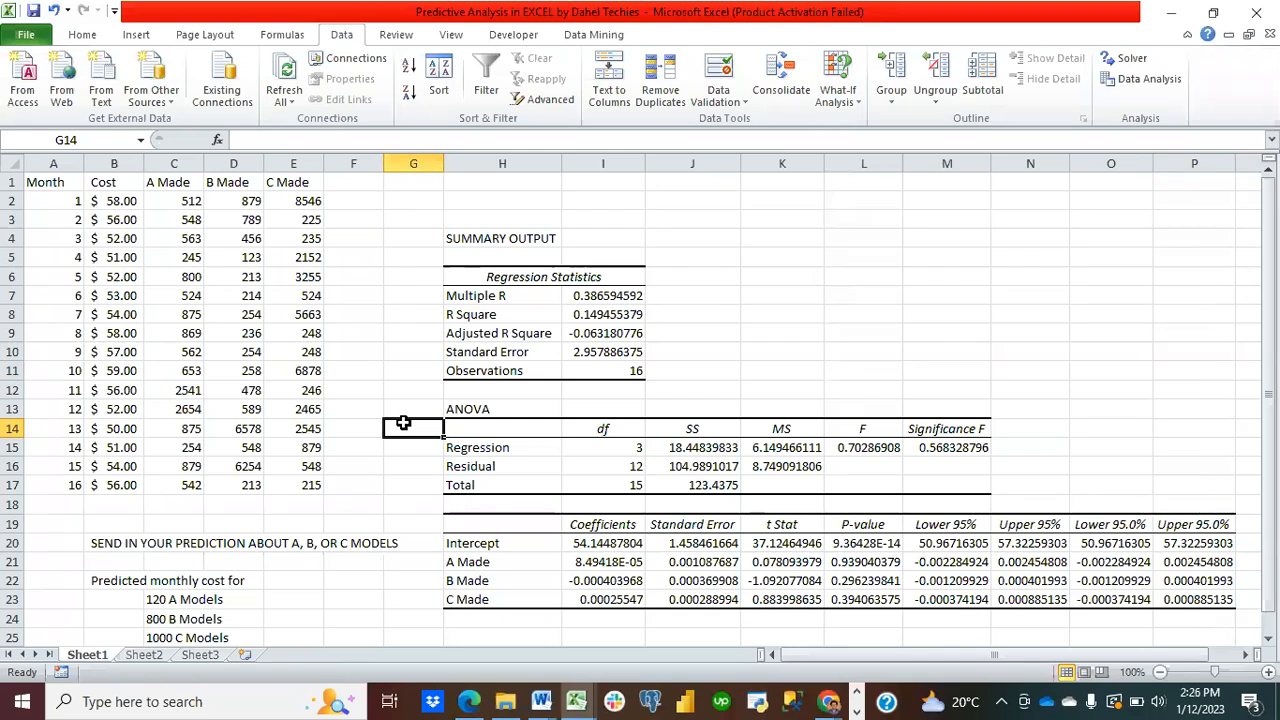
Step: Enter the regression equation "{Y=CONSTANT + B1 * (XI) + B2 * (X2) + ...BnXn}" in cell C30
scroll(435, 499, down, 1)
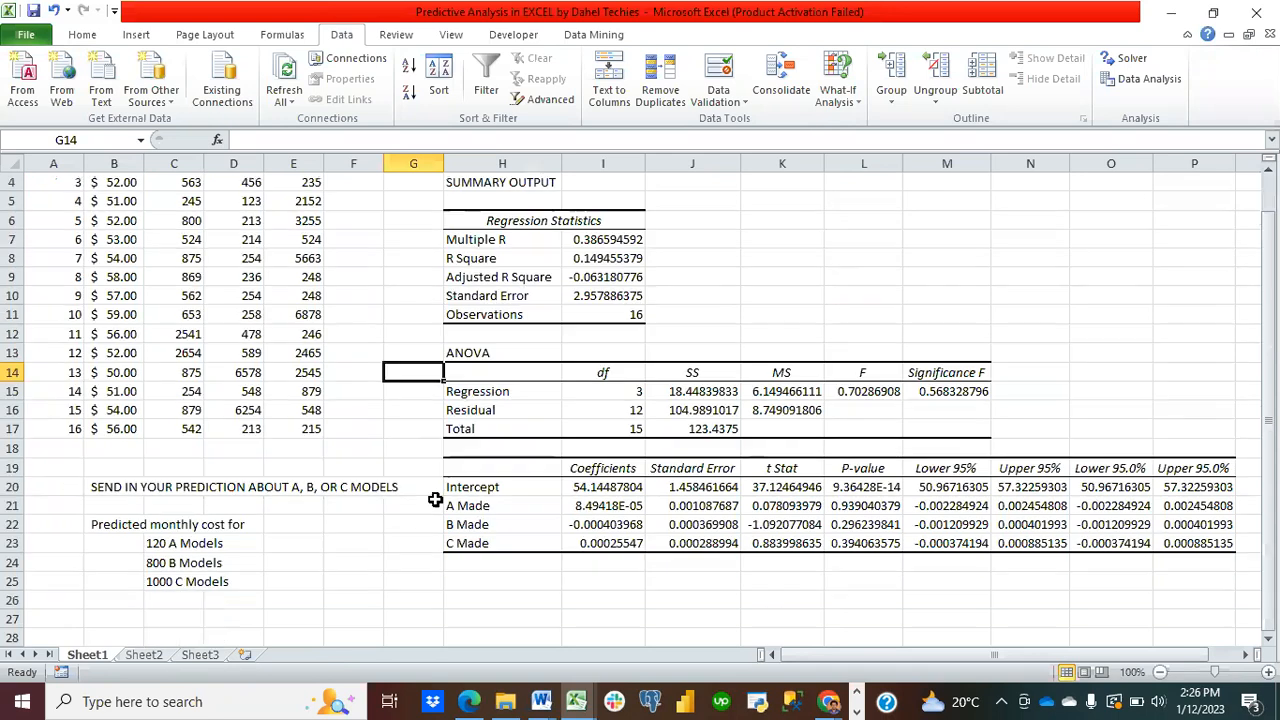
scroll(435, 499, down, 2)
scroll(435, 499, up, 2)
scroll(396, 616, down, 3)
click(174, 503)
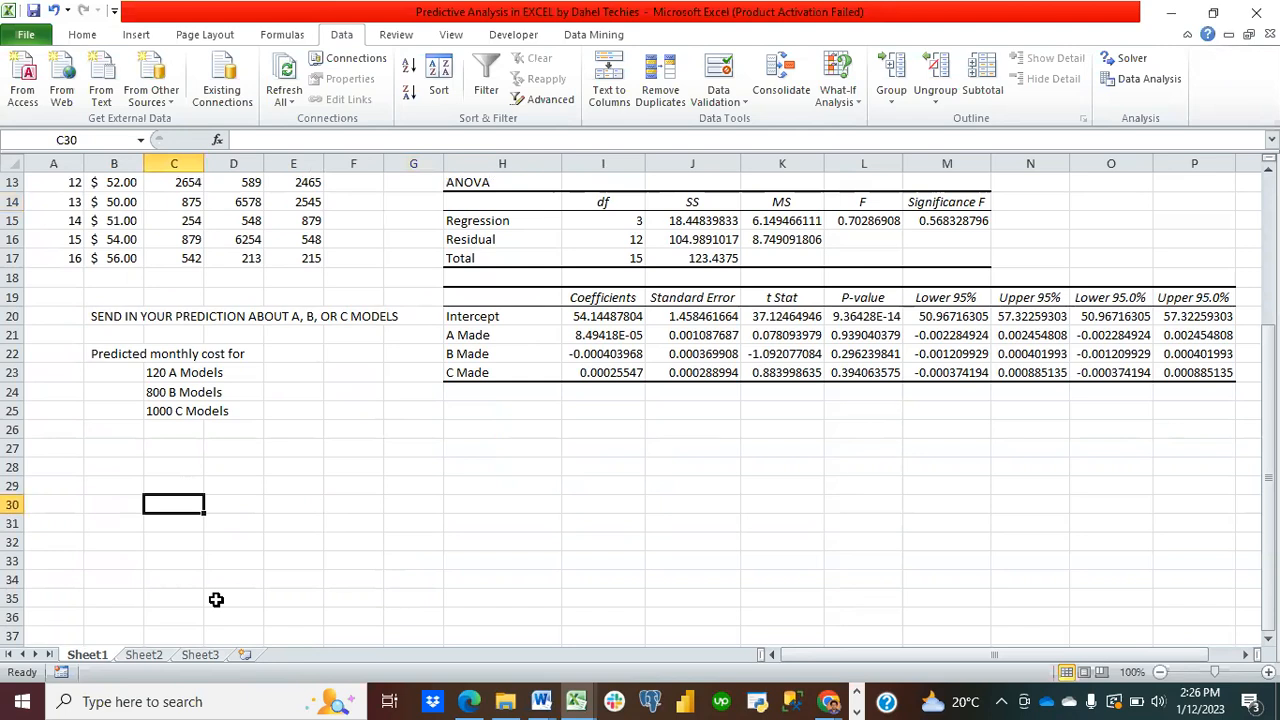
text([)
key(BackSpace)
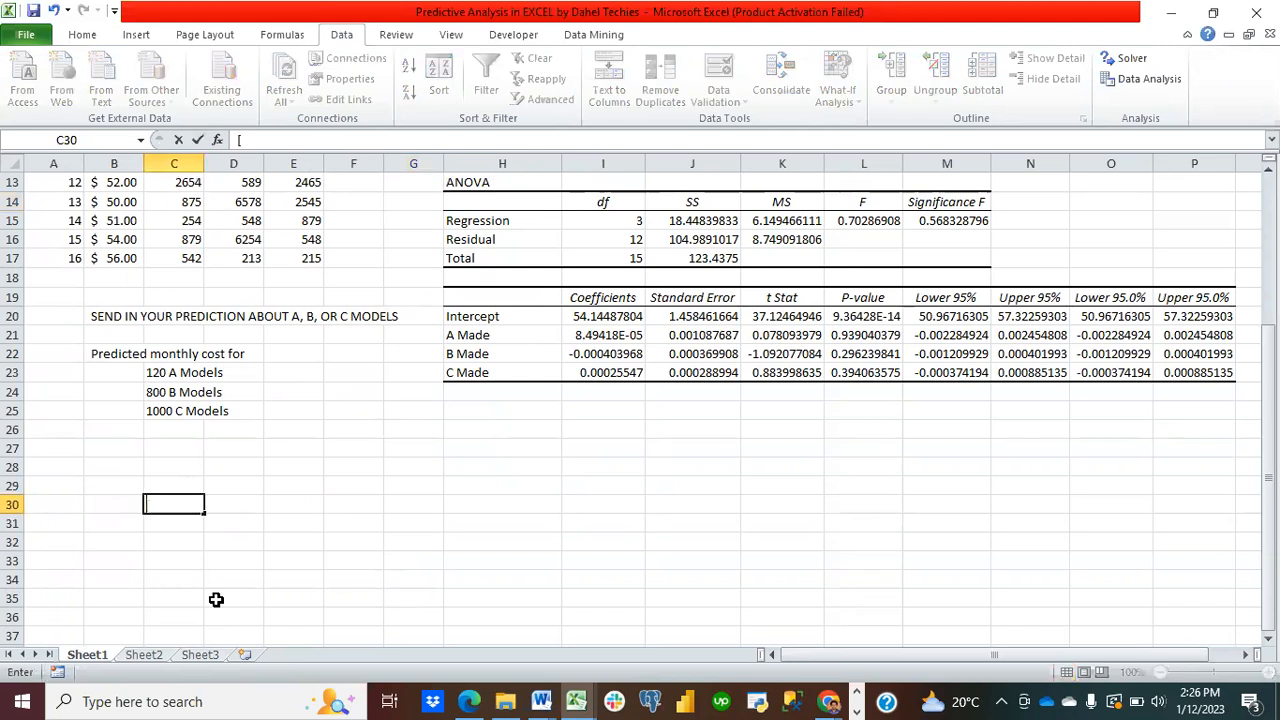
text({)
text(Y=)
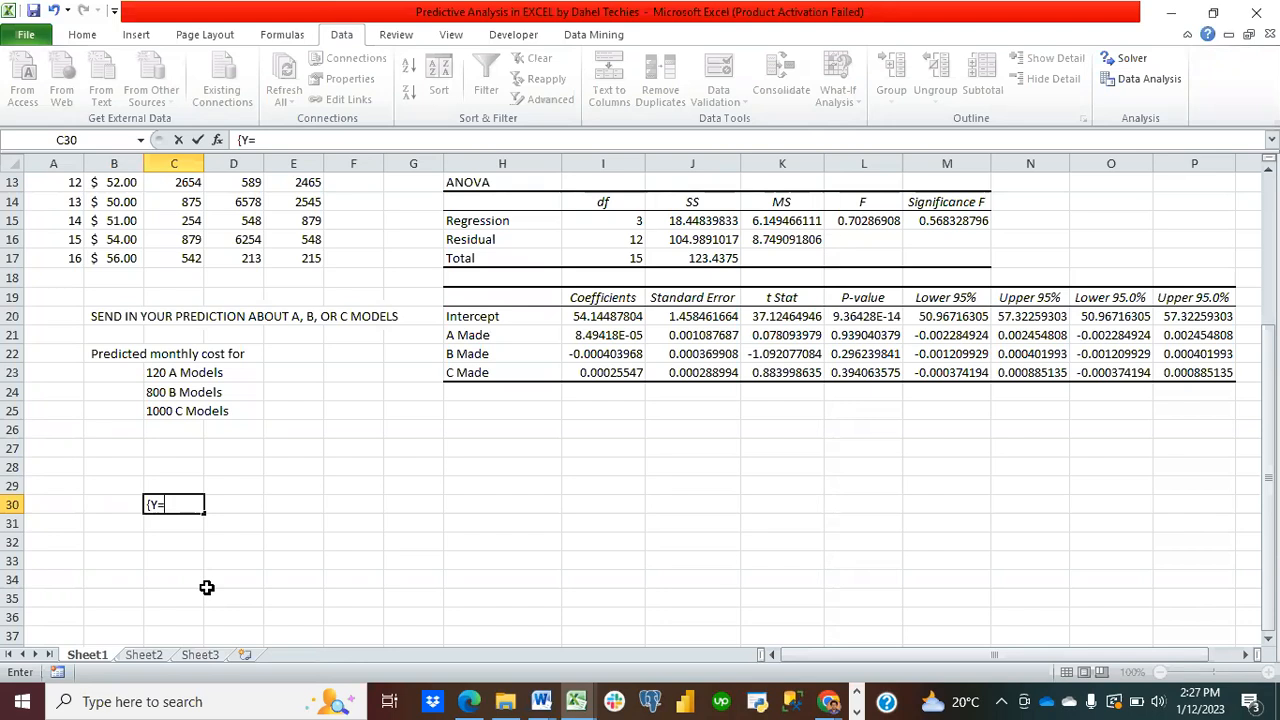
text(CONSTANT)
text( =)
key(BackSpace)
key(BackSpace)
text(+ B1)
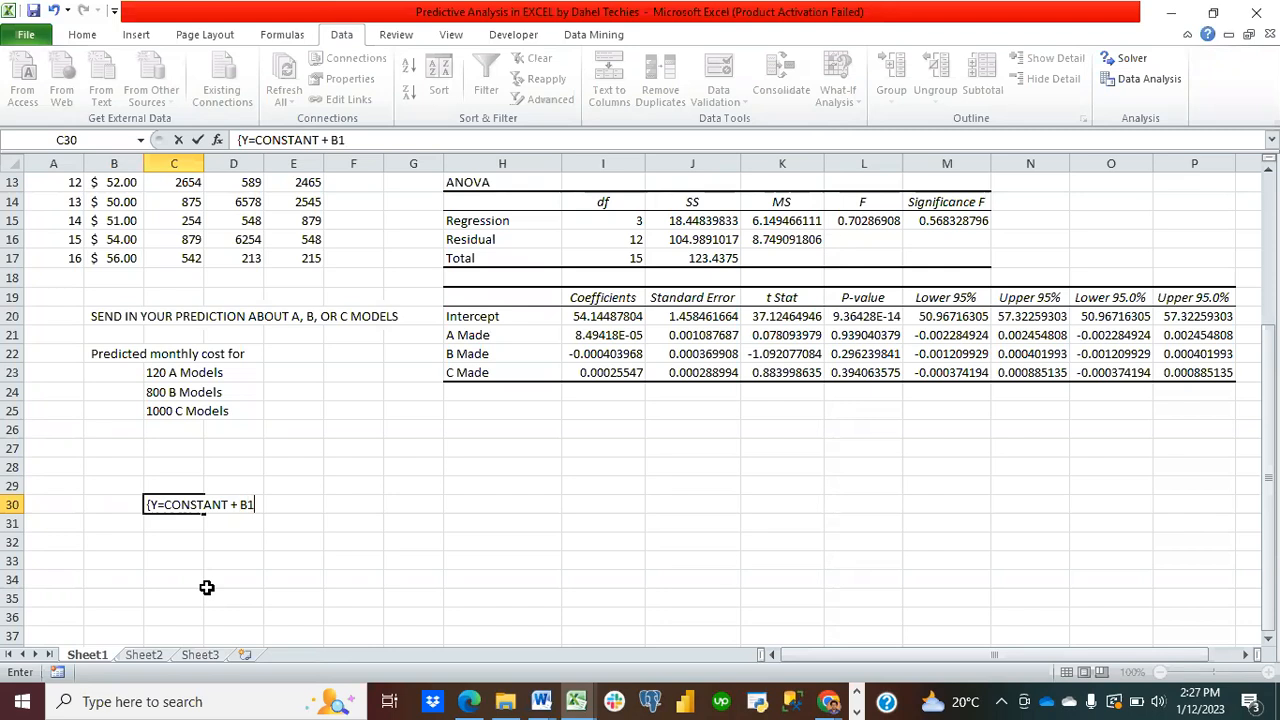
text( * ()
text(X)
text(1)
text())
text( + B)
text(2)
text( * )
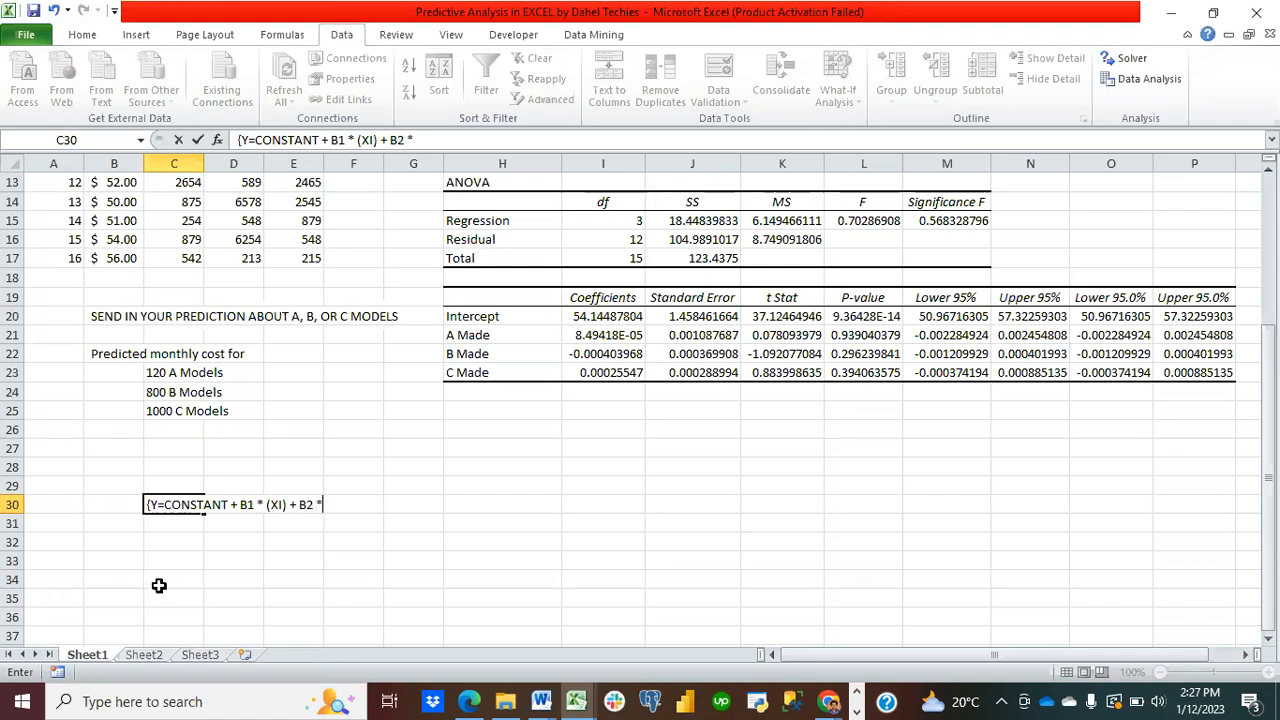
text((X2) + ...Bn)
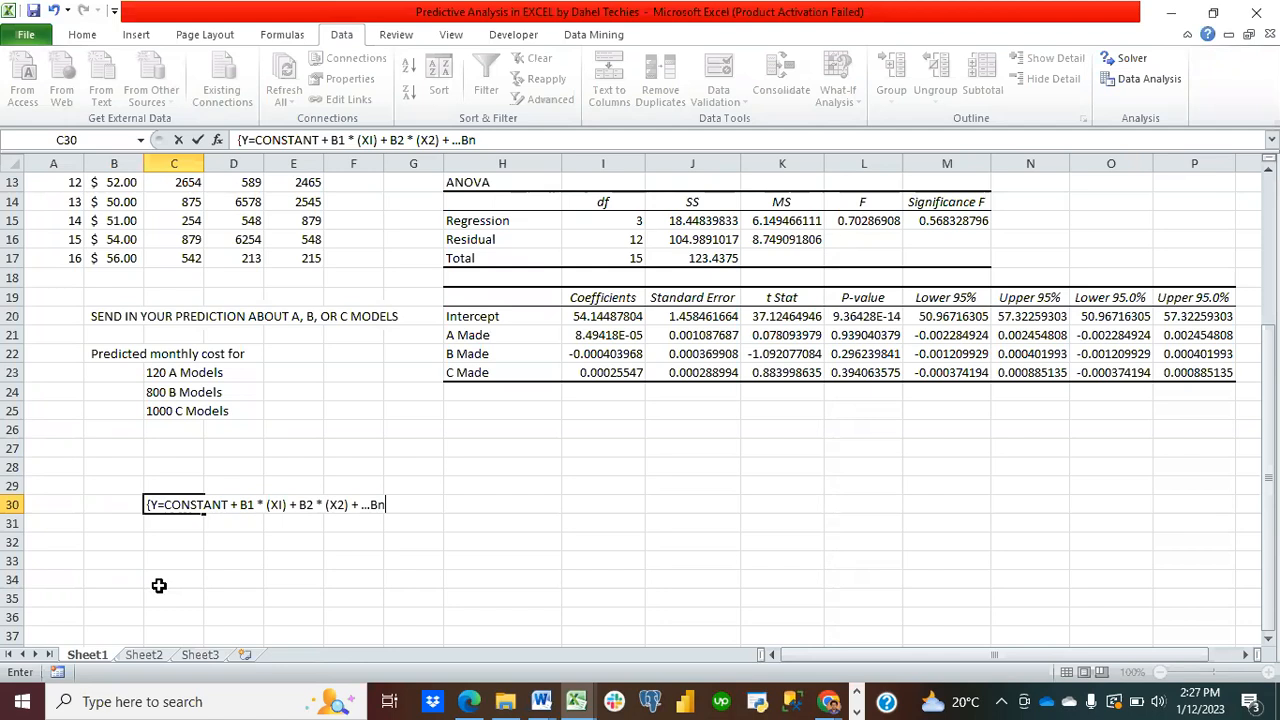
text(Xn})
Step: Format the range B29:H31 around the regression equation in bold at font size 20
drag(143, 486, 470, 535)
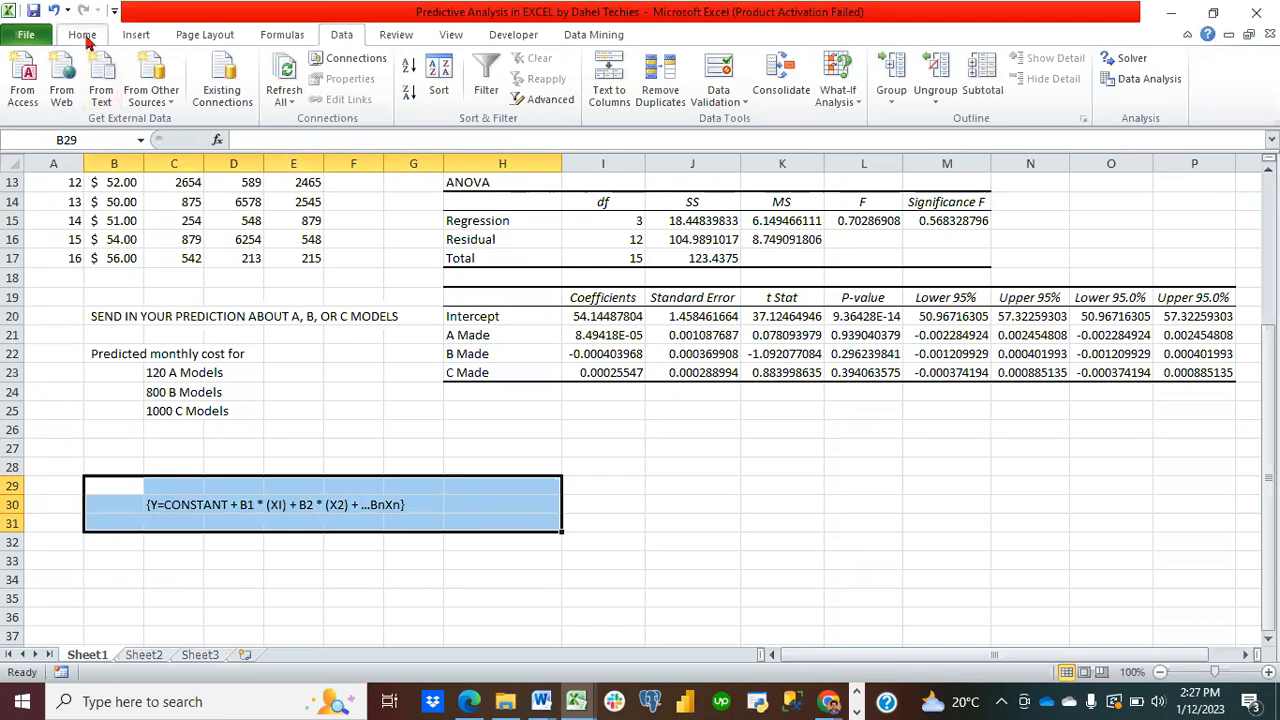
click(83, 35)
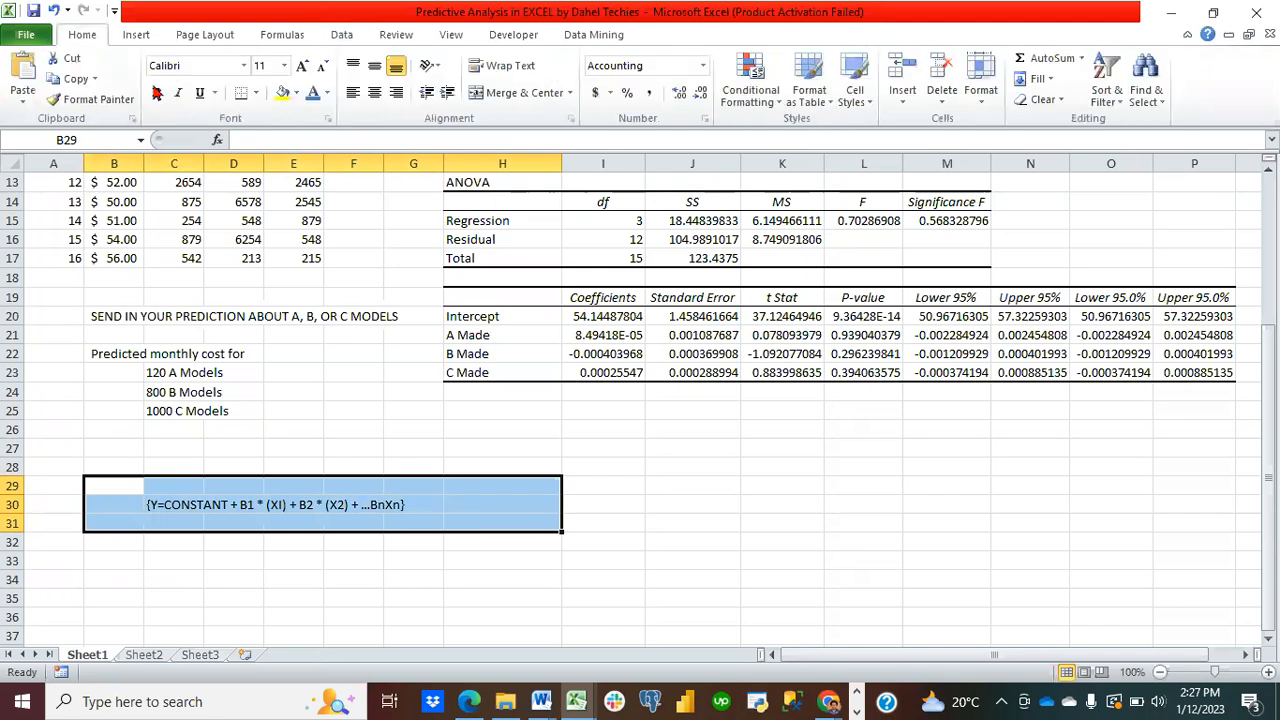
click(285, 67)
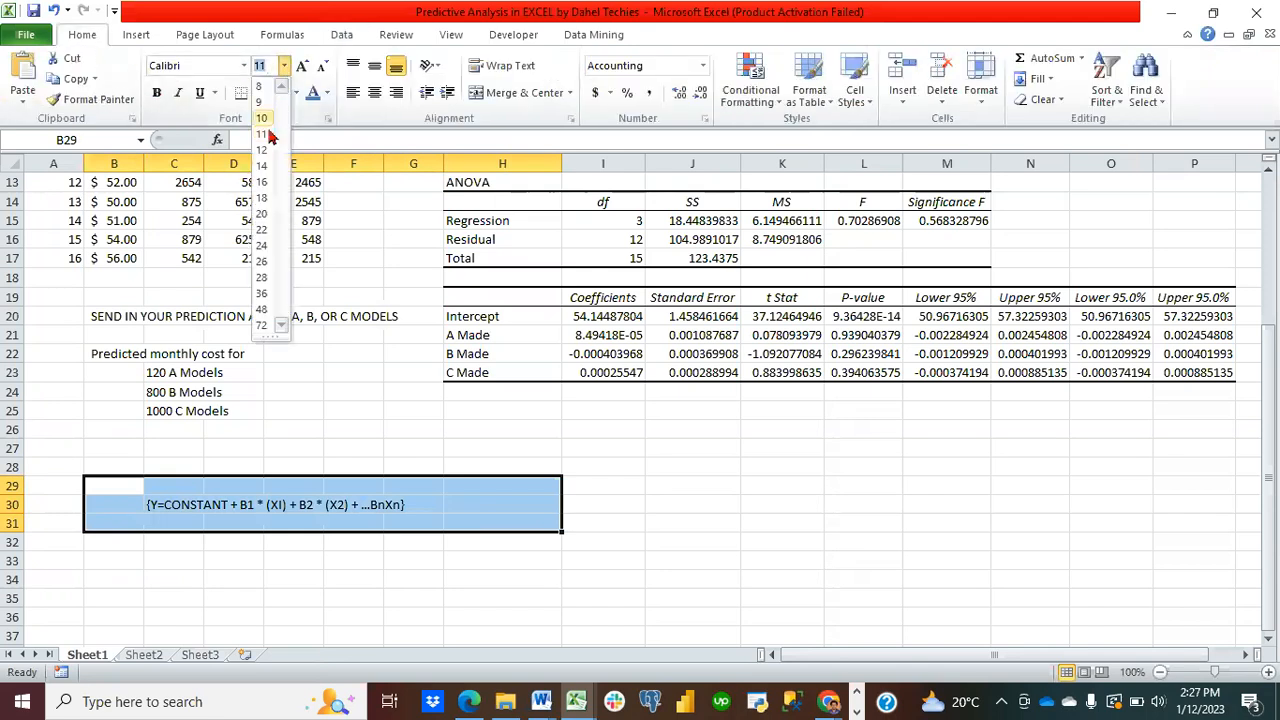
click(262, 214)
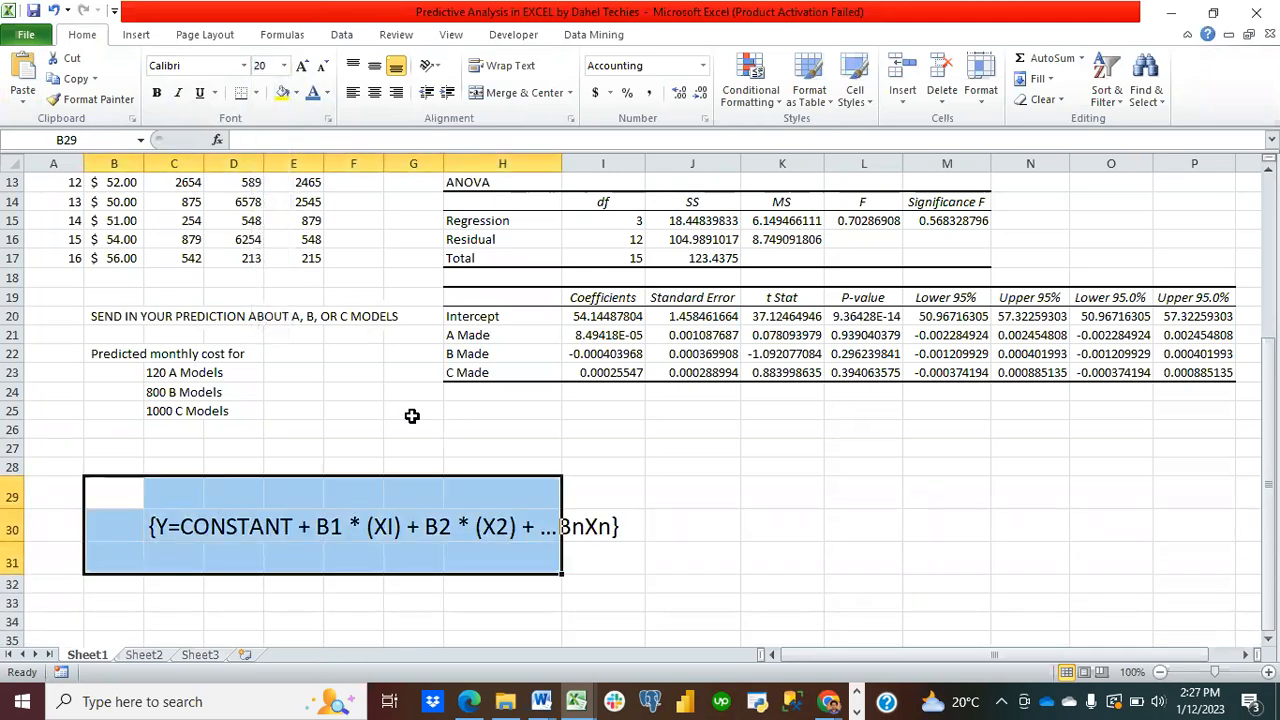
click(156, 93)
click(733, 621)
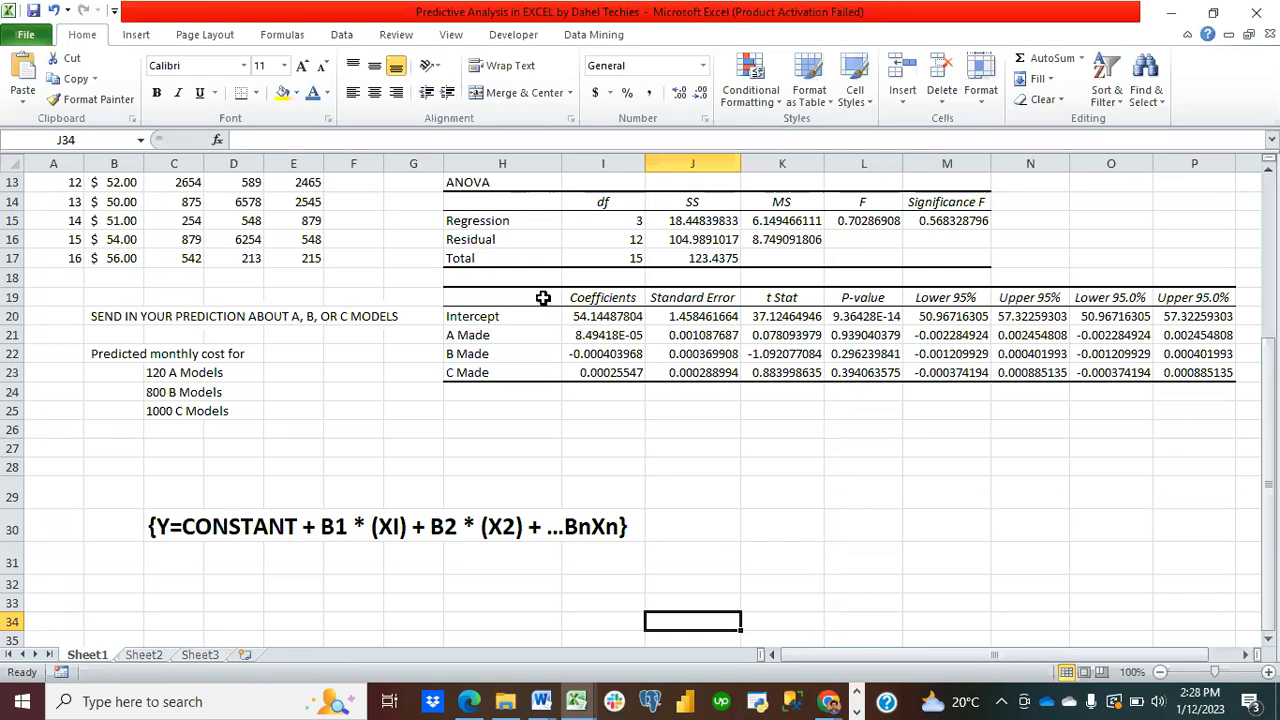
Step: Review the Intercept, A Made, B Made and C Made row labels in the regression coefficients table
click(468, 315)
click(474, 335)
click(488, 354)
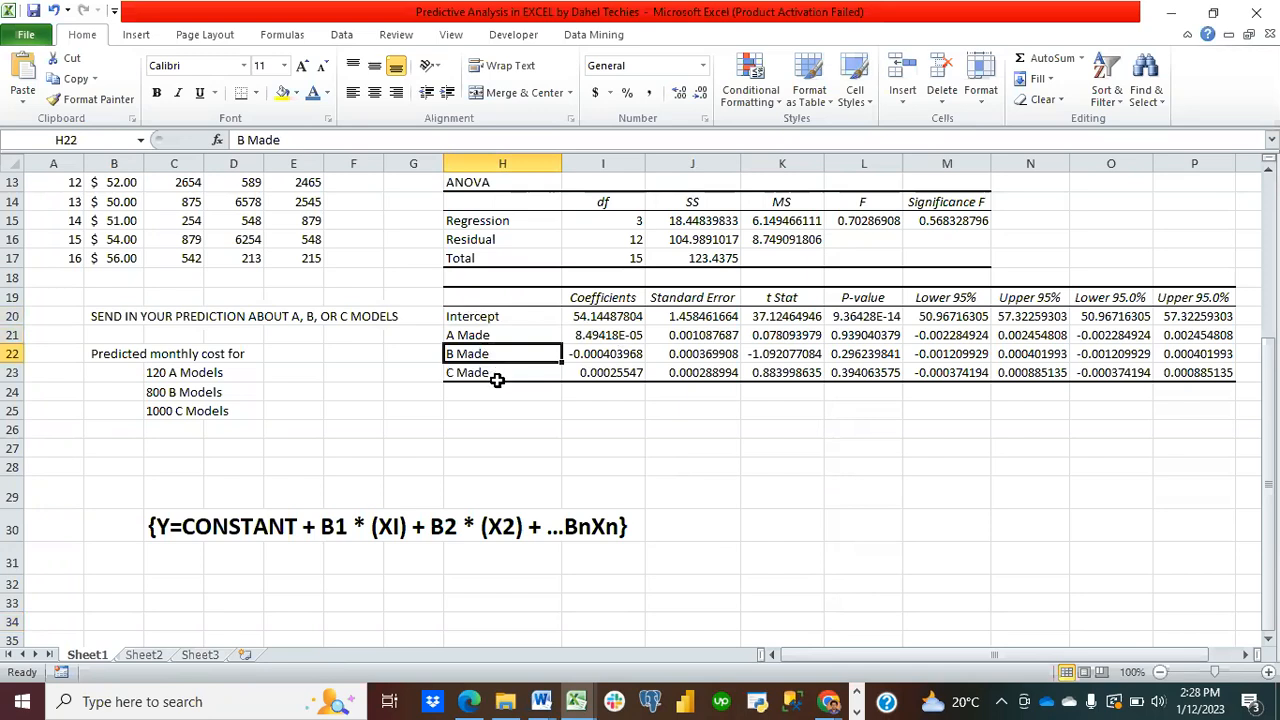
click(494, 375)
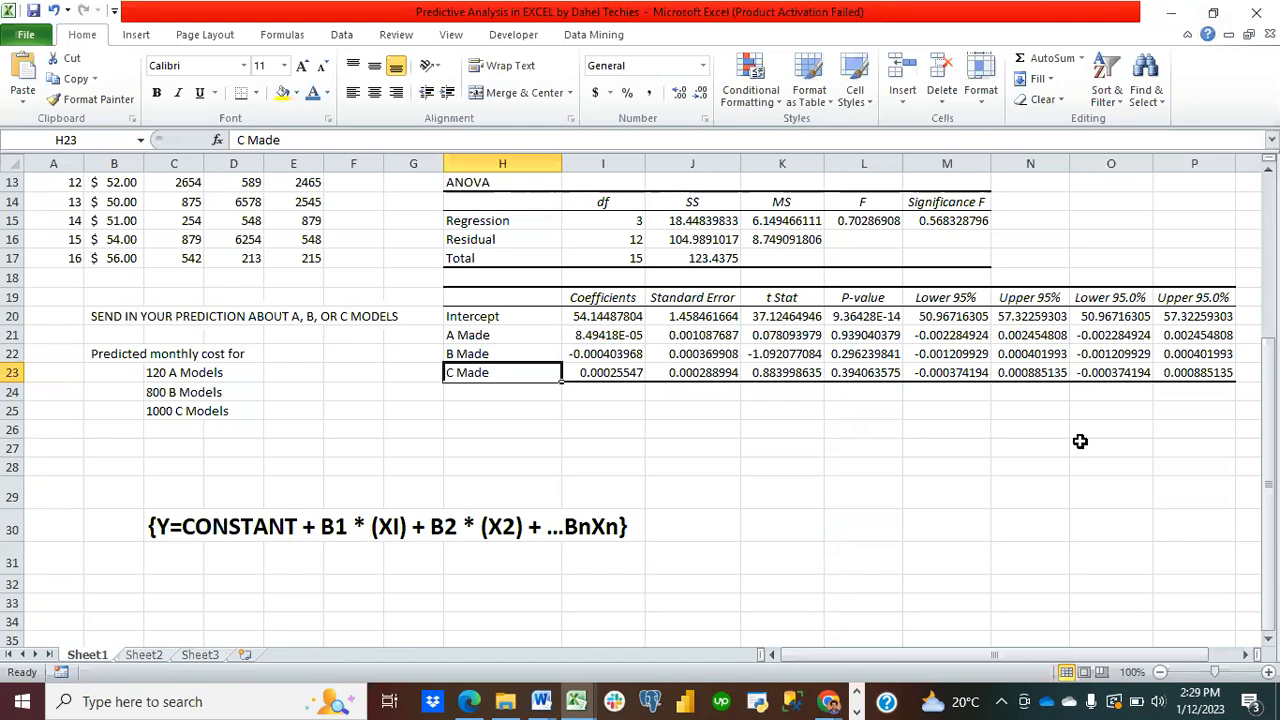
Step: Search Excel Help for "intercept" and look through the matching articles
click(1207, 38)
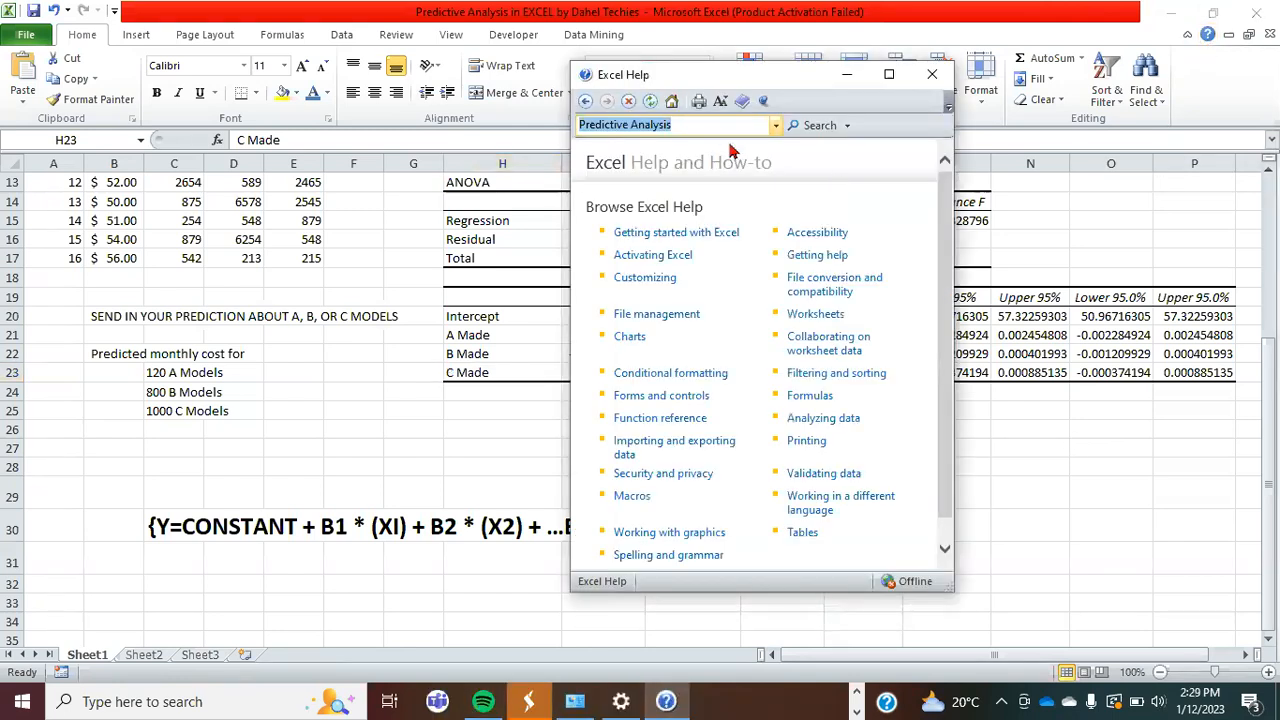
text(interce)
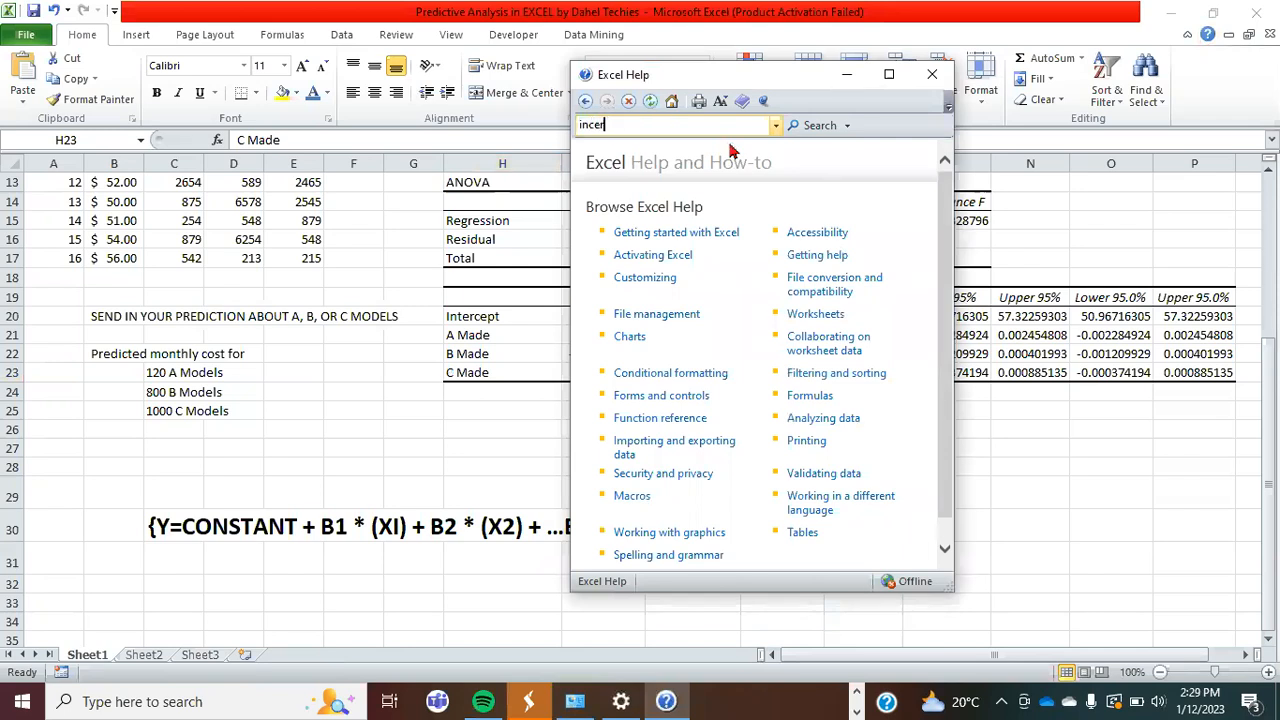
text(pt)
key(Return)
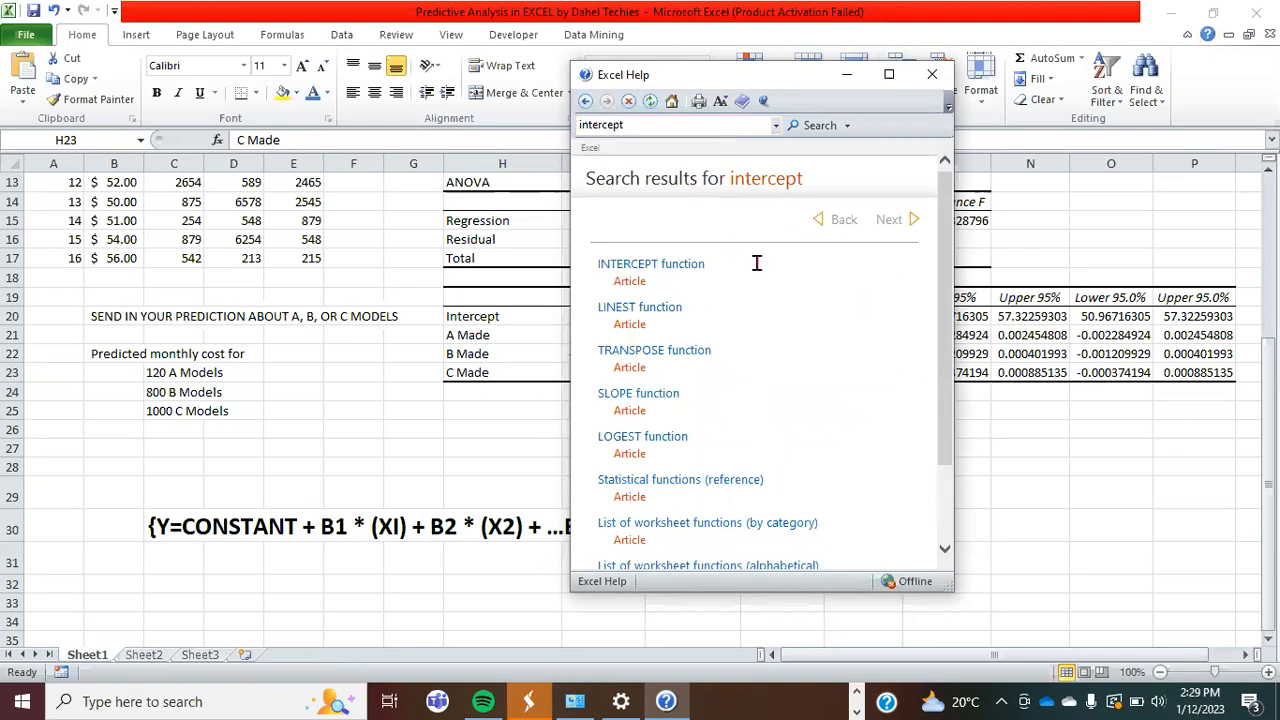
scroll(757, 263, down, 2)
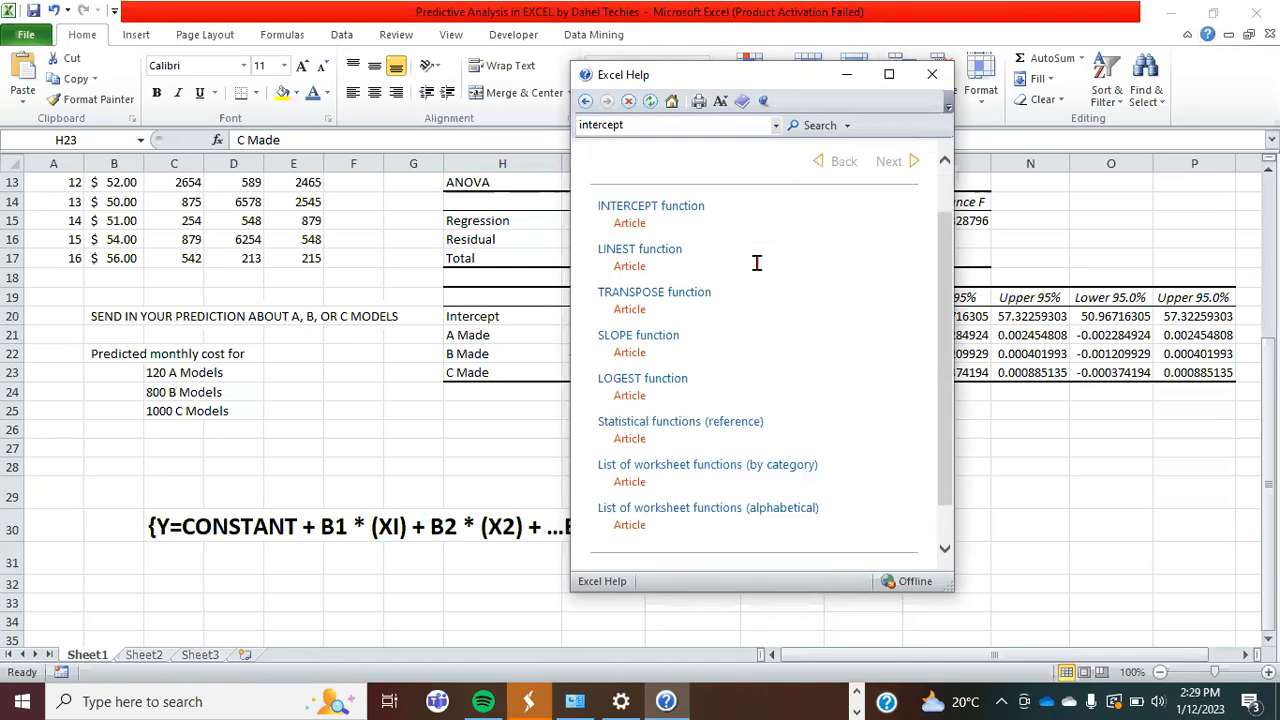
scroll(757, 263, up, 2)
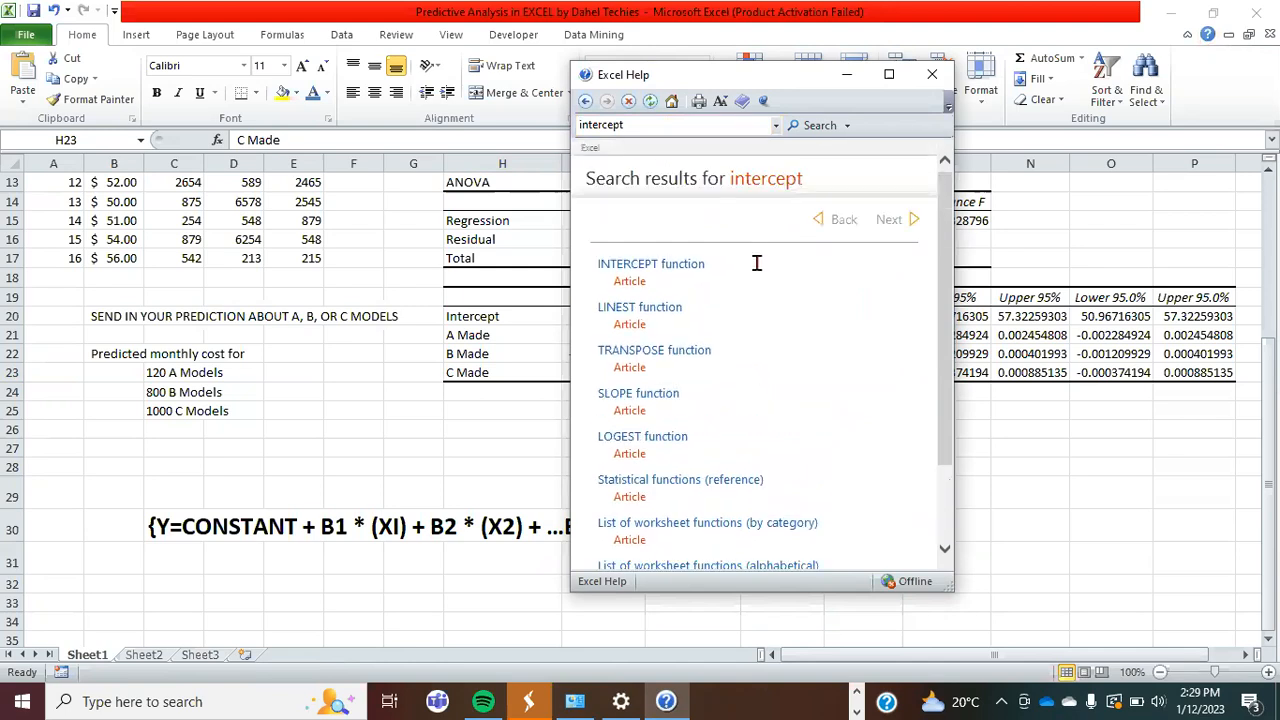
Step: Open the INTERCEPT function help article and read its description and syntax
click(672, 265)
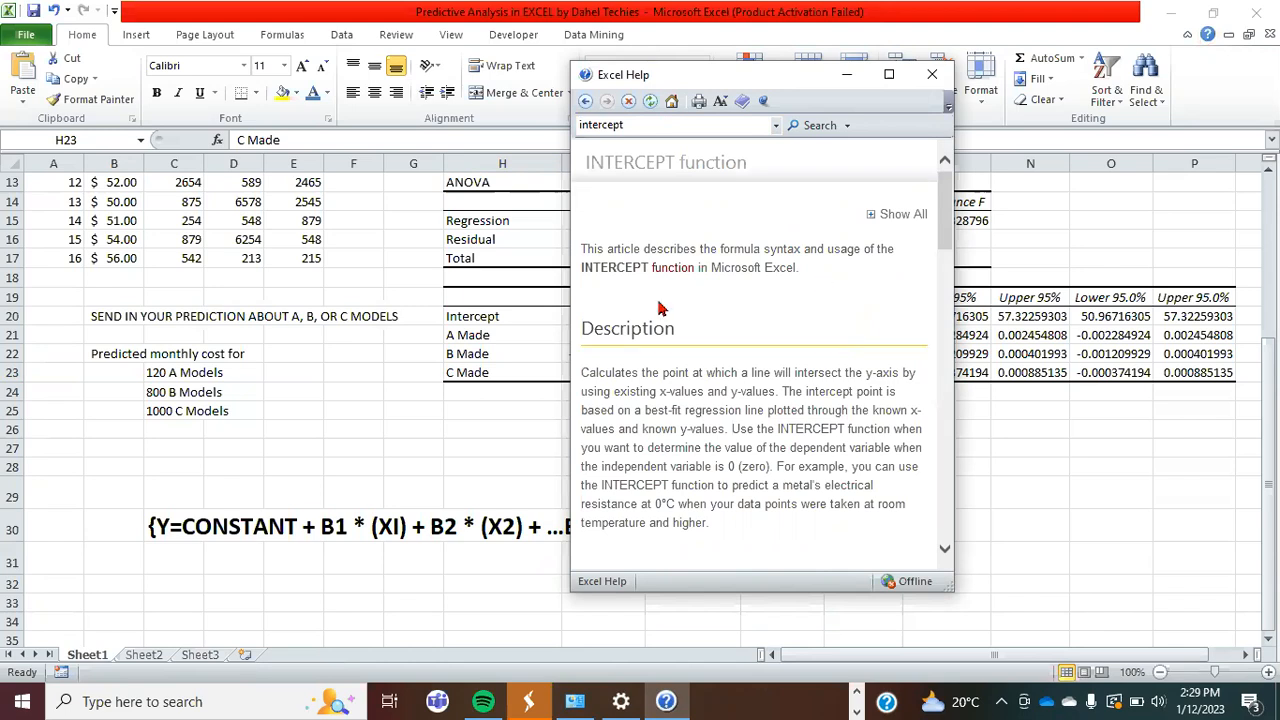
scroll(760, 312, down, 4)
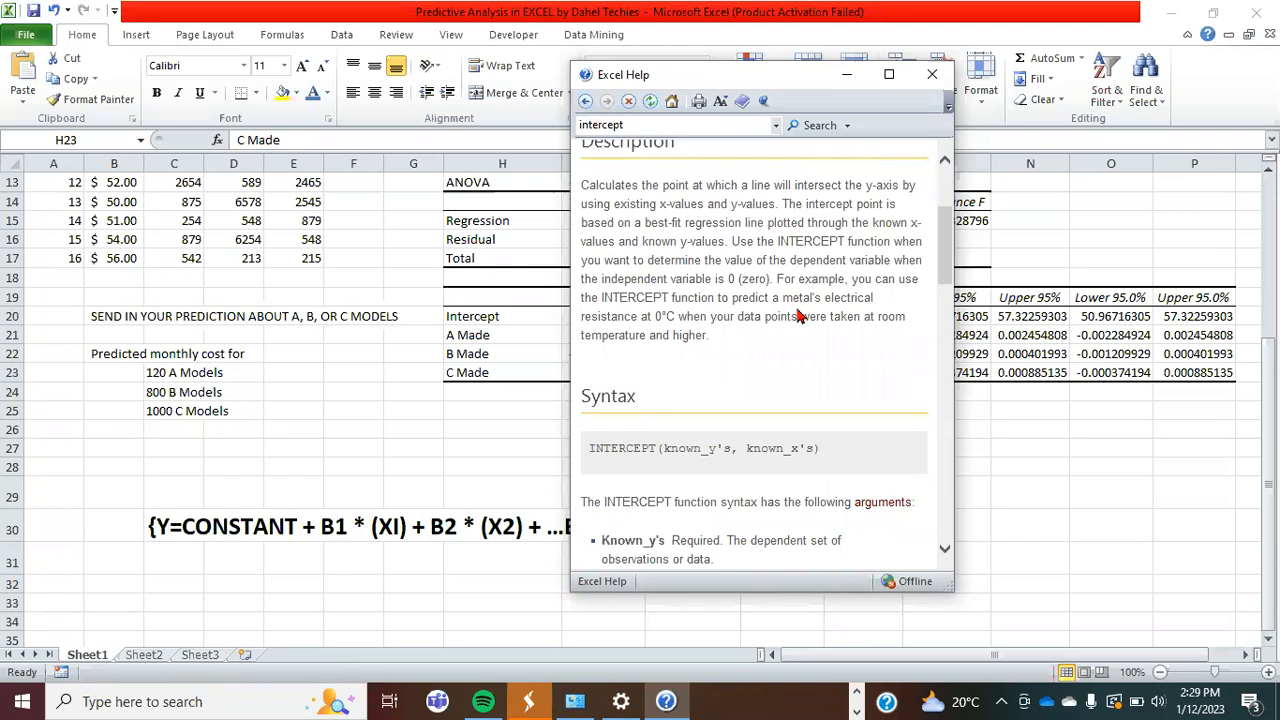
scroll(798, 316, down, 1)
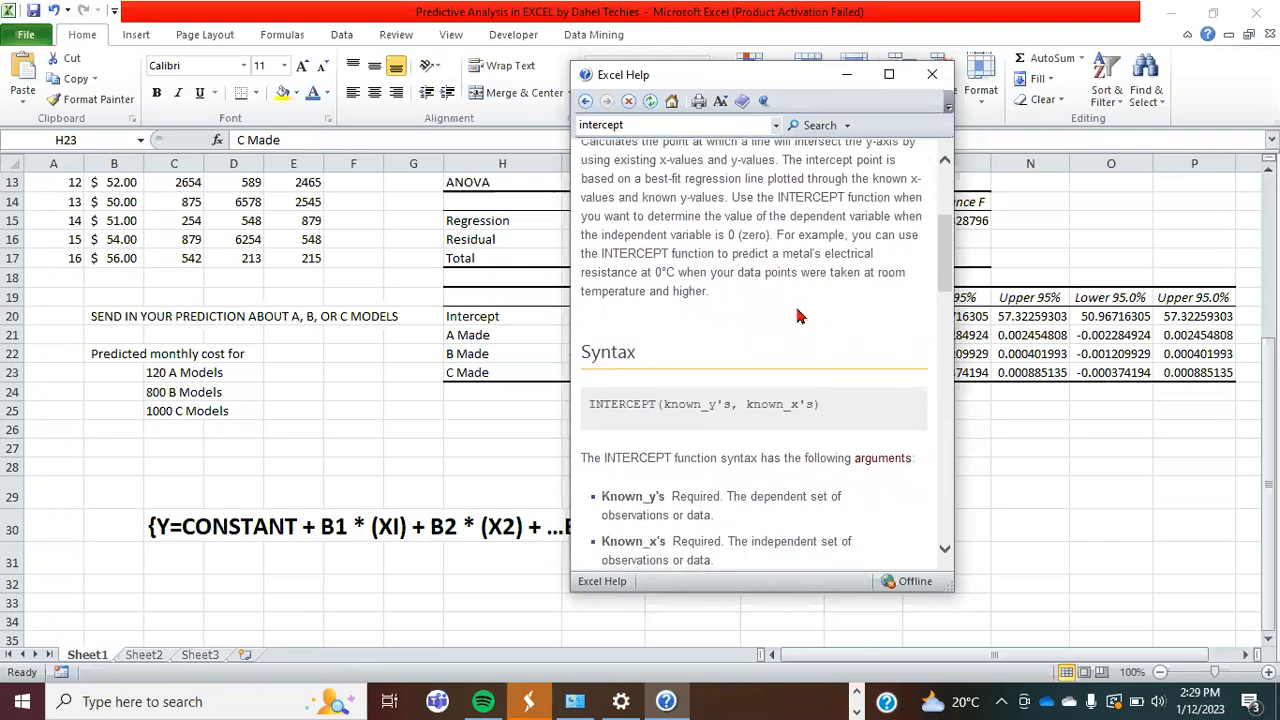
scroll(798, 316, up, 5)
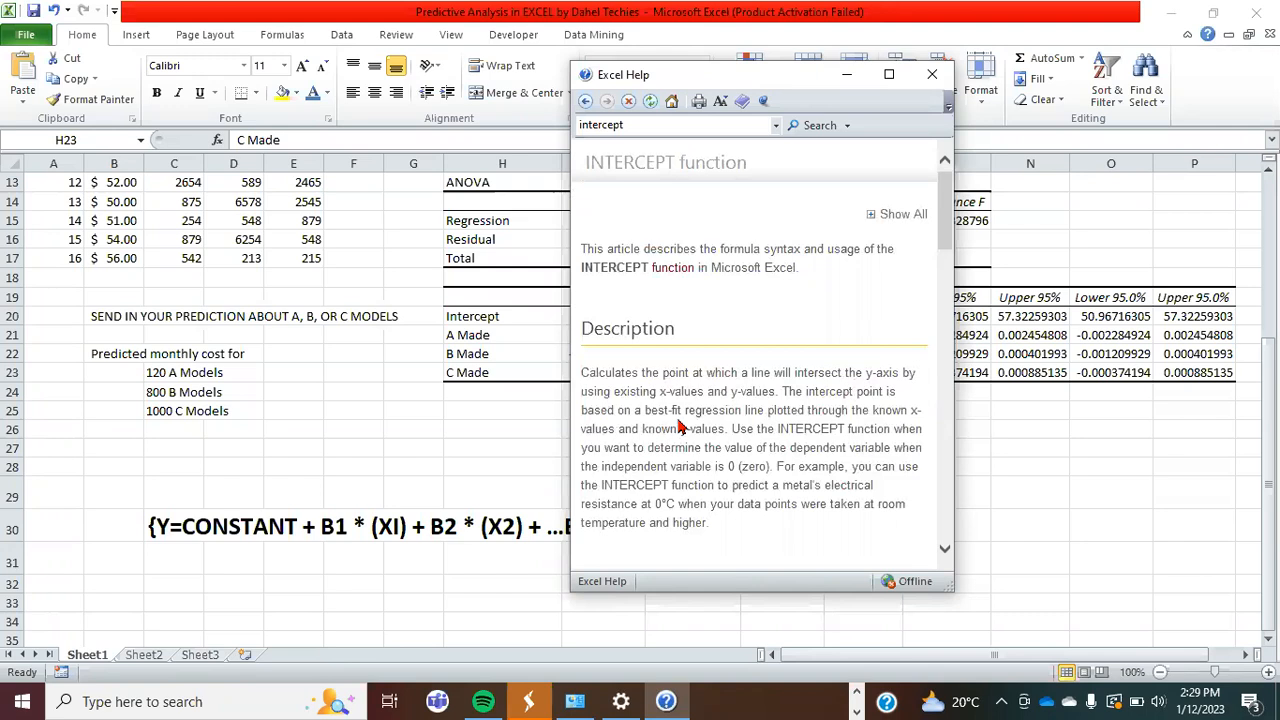
Step: Switch to Google Chrome, search Google for "intercept on a graph" in a new tab, and maximize the window
click(858, 700)
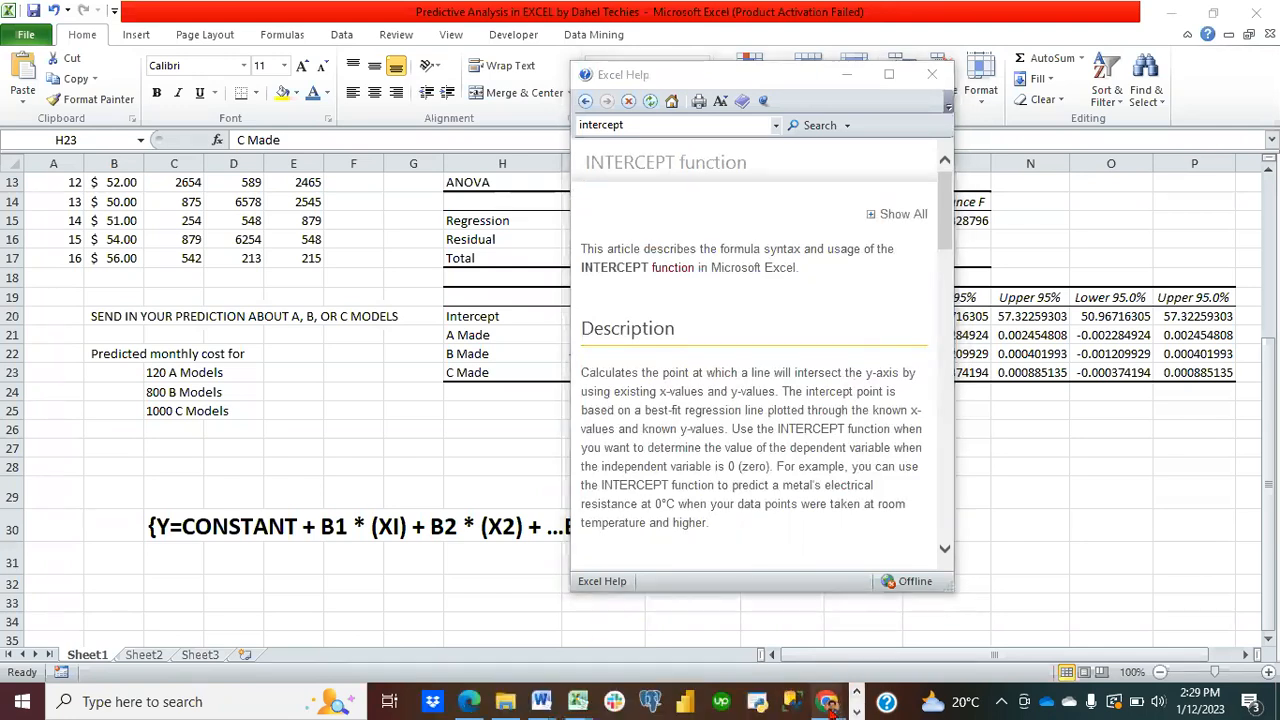
mouse_move(828, 702)
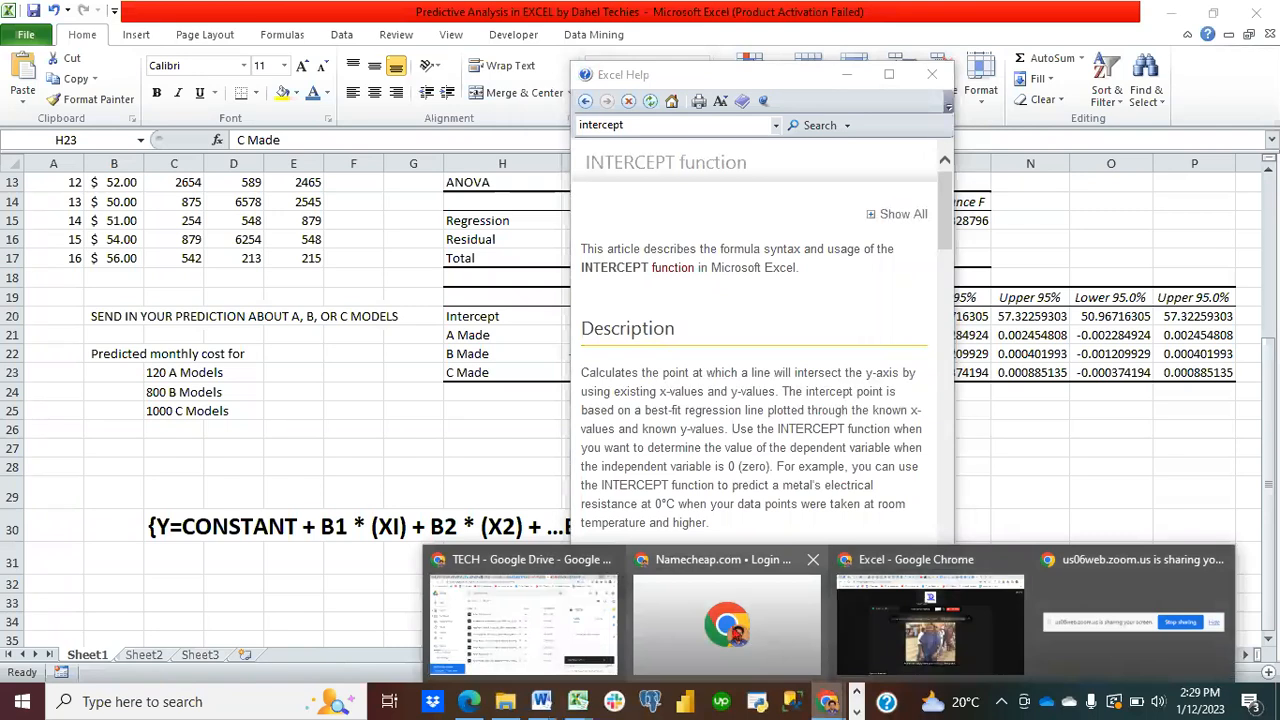
mouse_move(675, 618)
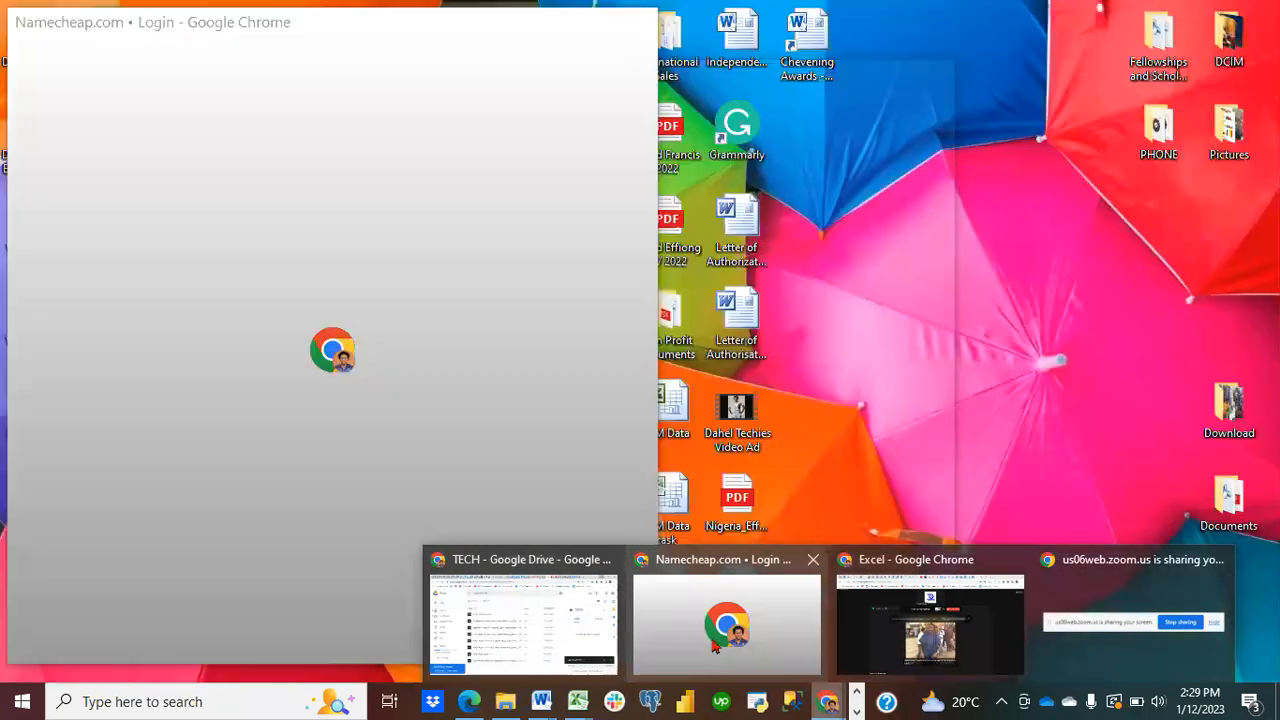
click(713, 646)
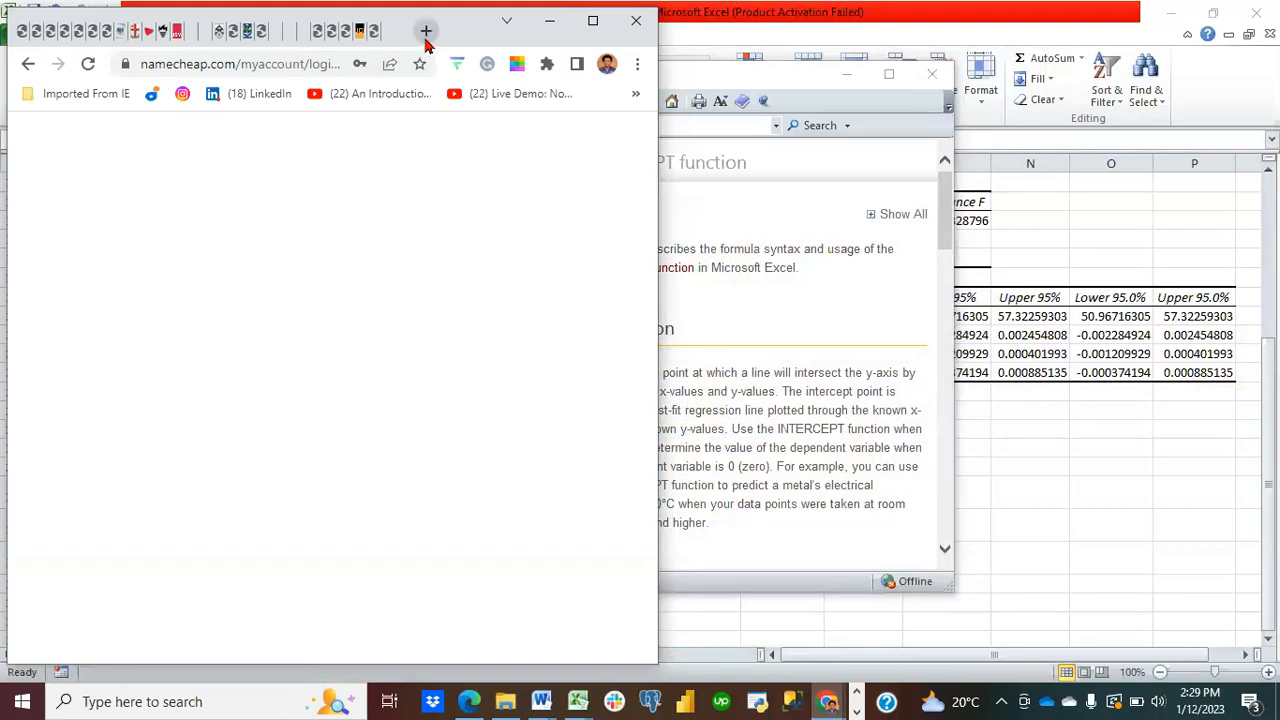
click(425, 38)
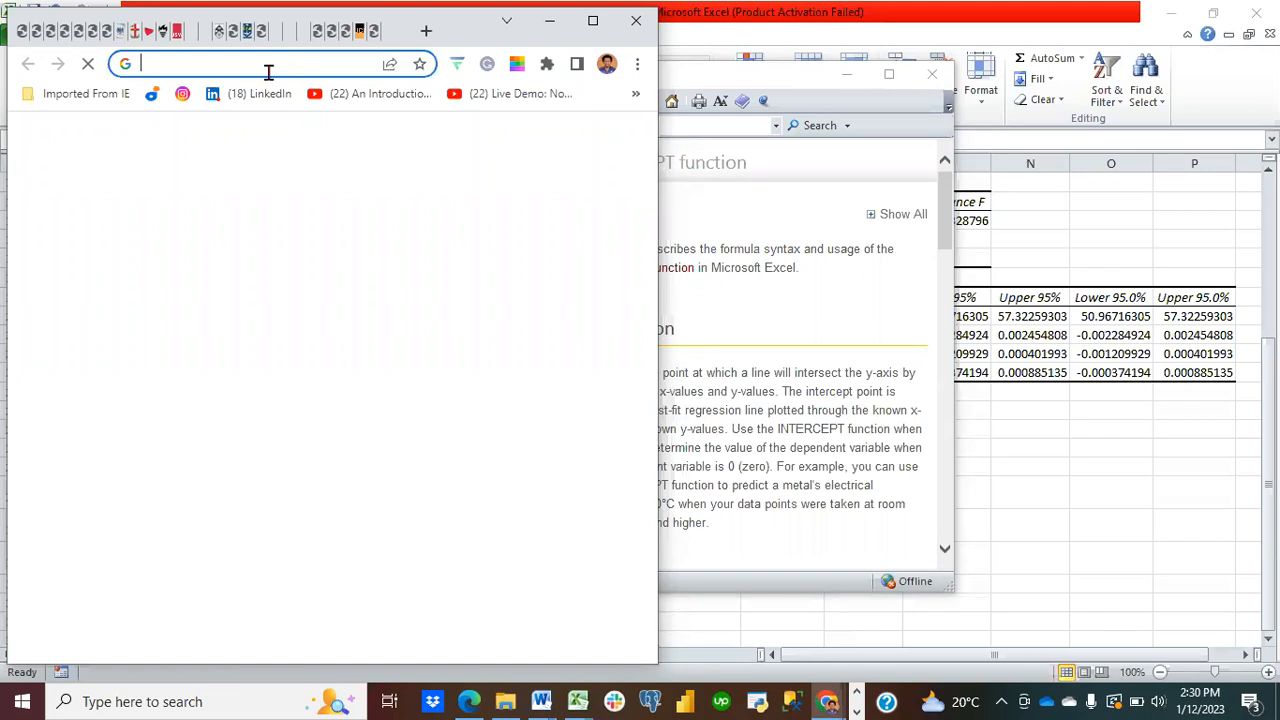
text(intercept)
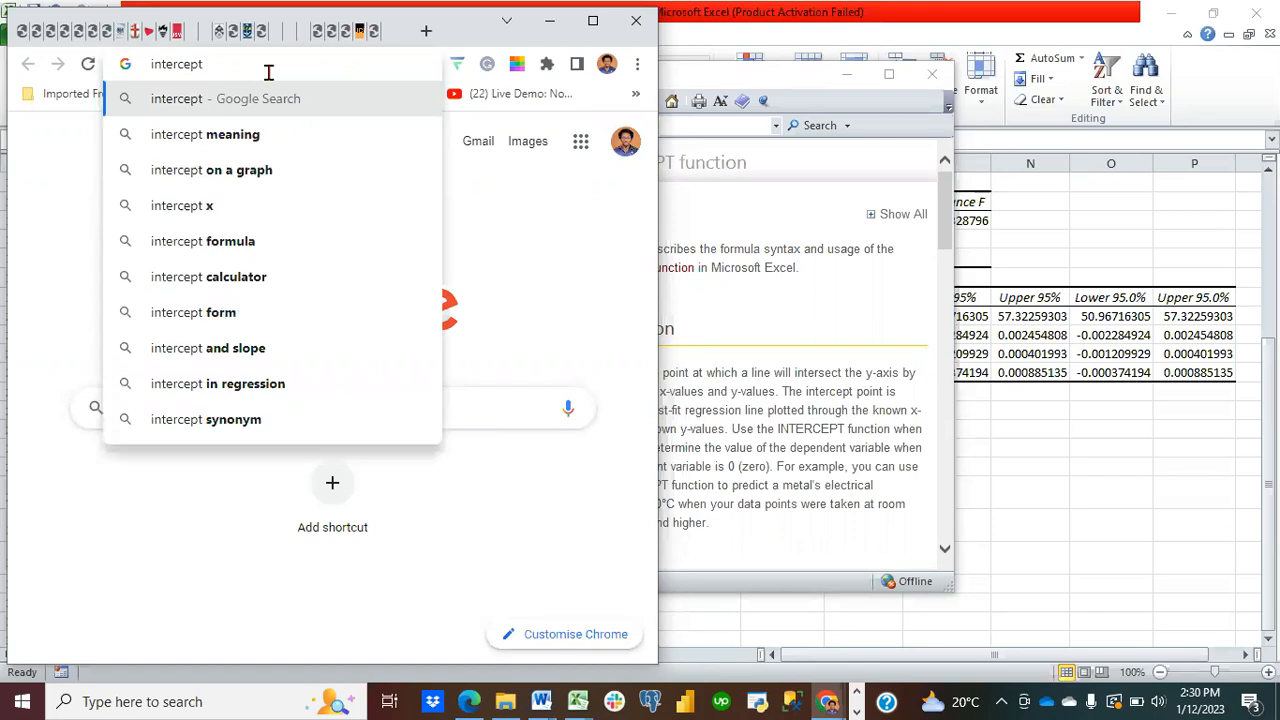
click(237, 170)
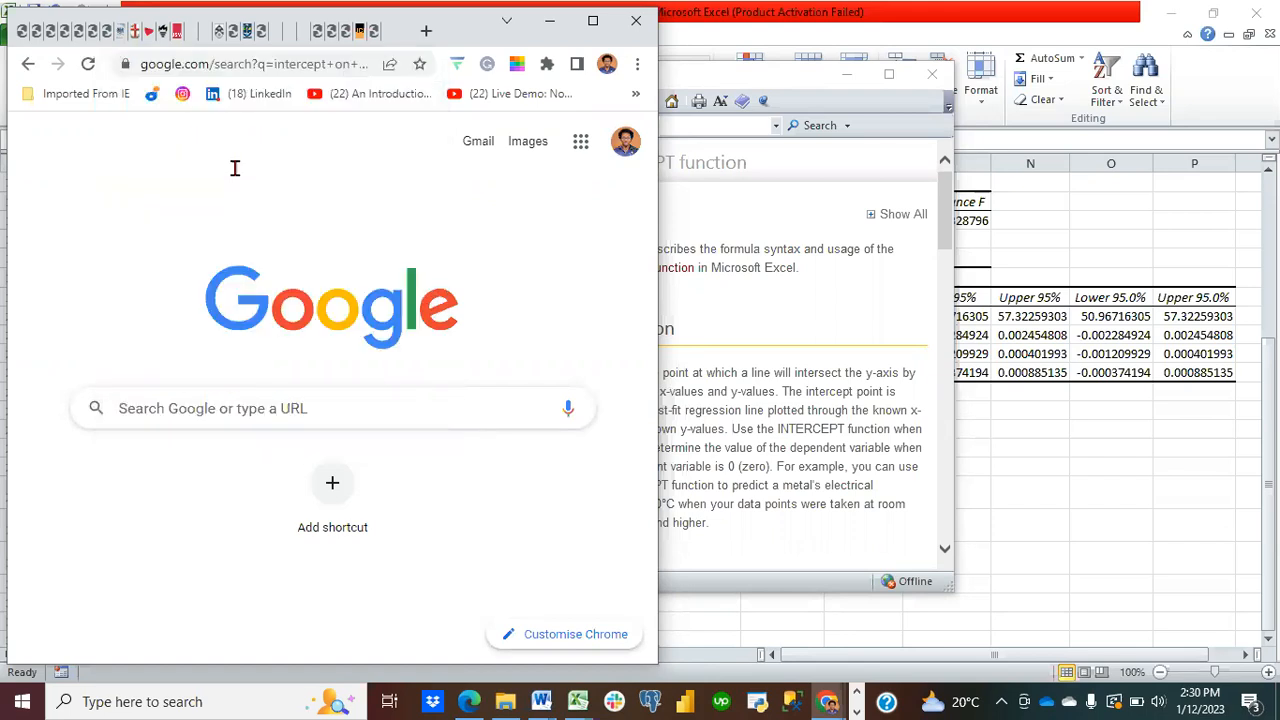
click(593, 21)
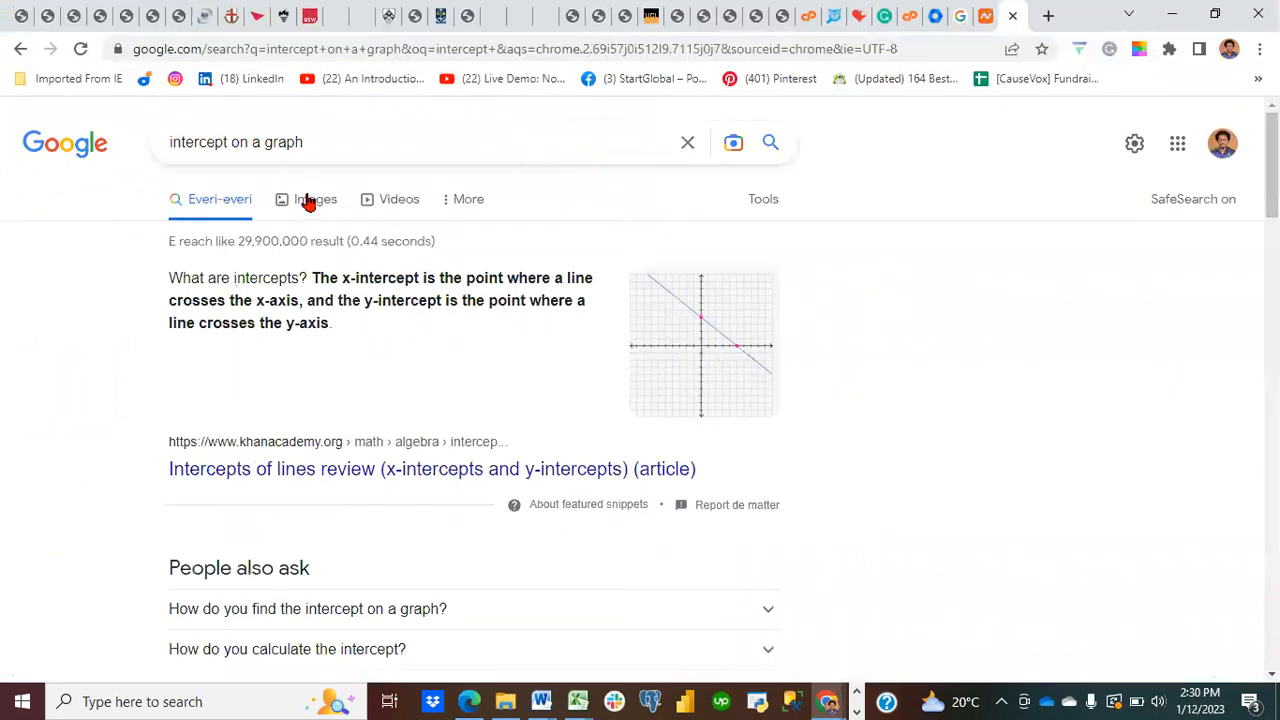
Step: Show the image results for the search and examine the example graphs of x- and y-intercepts
click(308, 203)
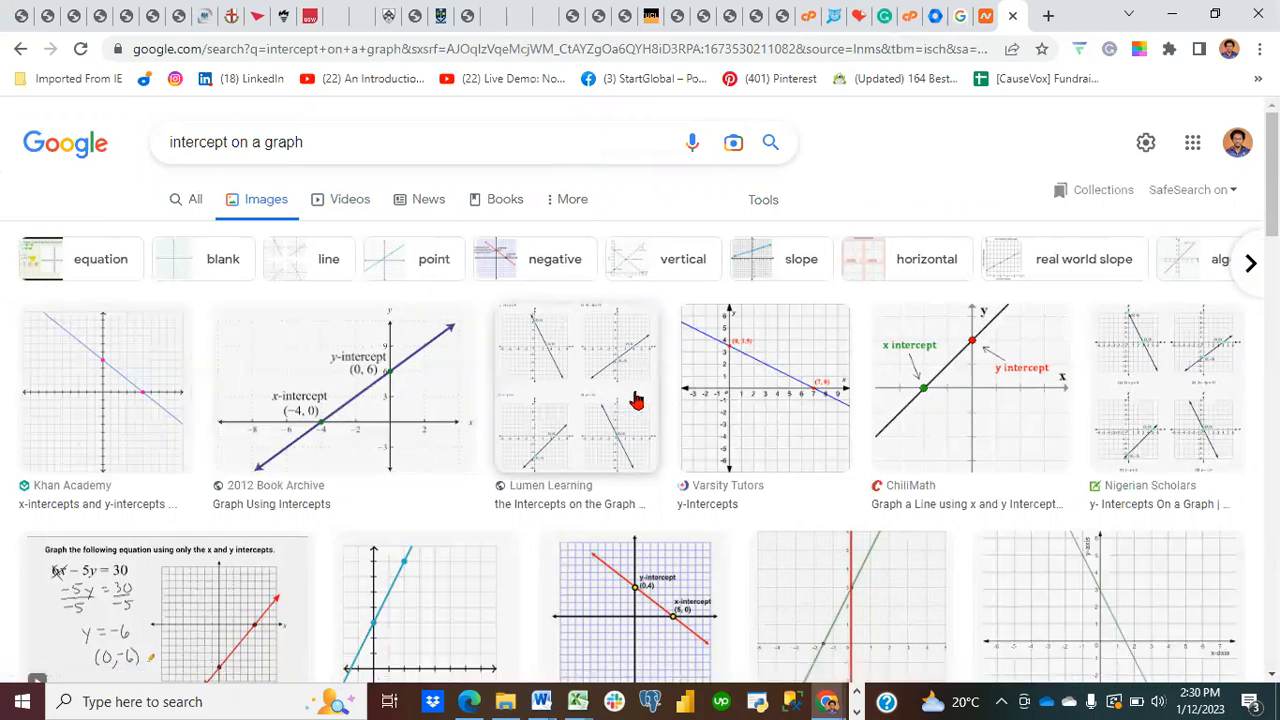
scroll(636, 400, down, 3)
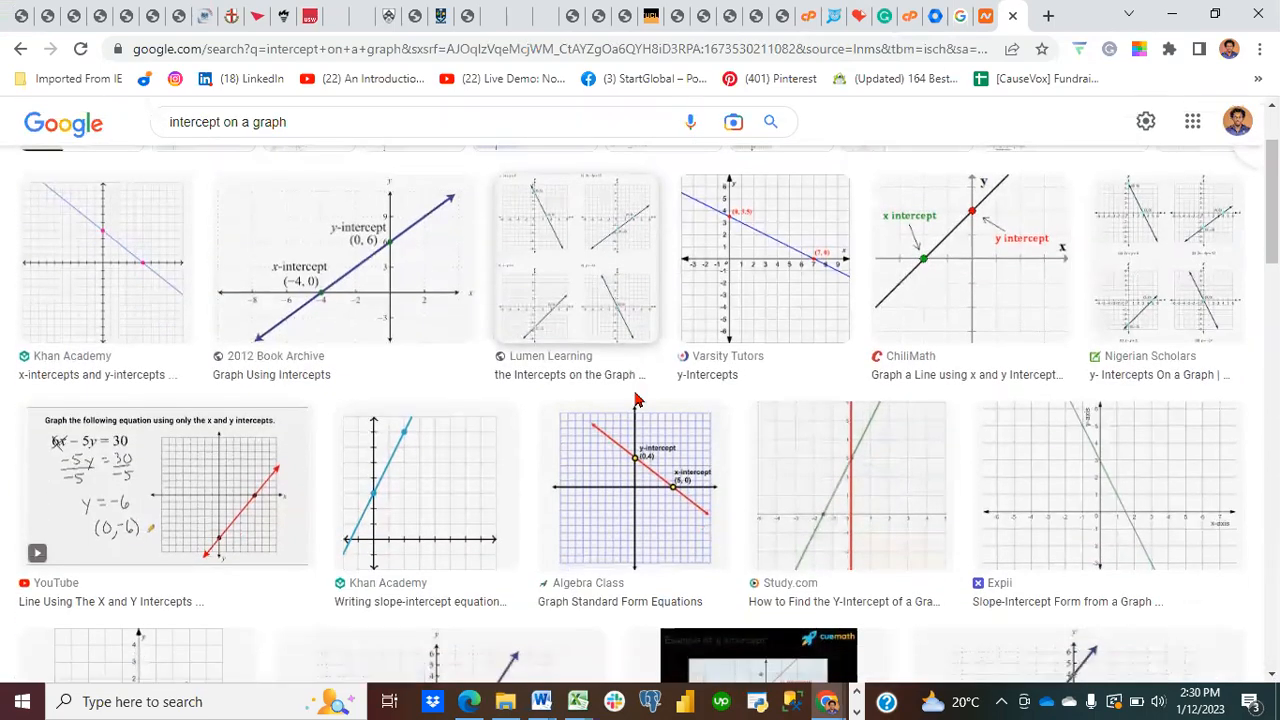
scroll(457, 478, down, 2)
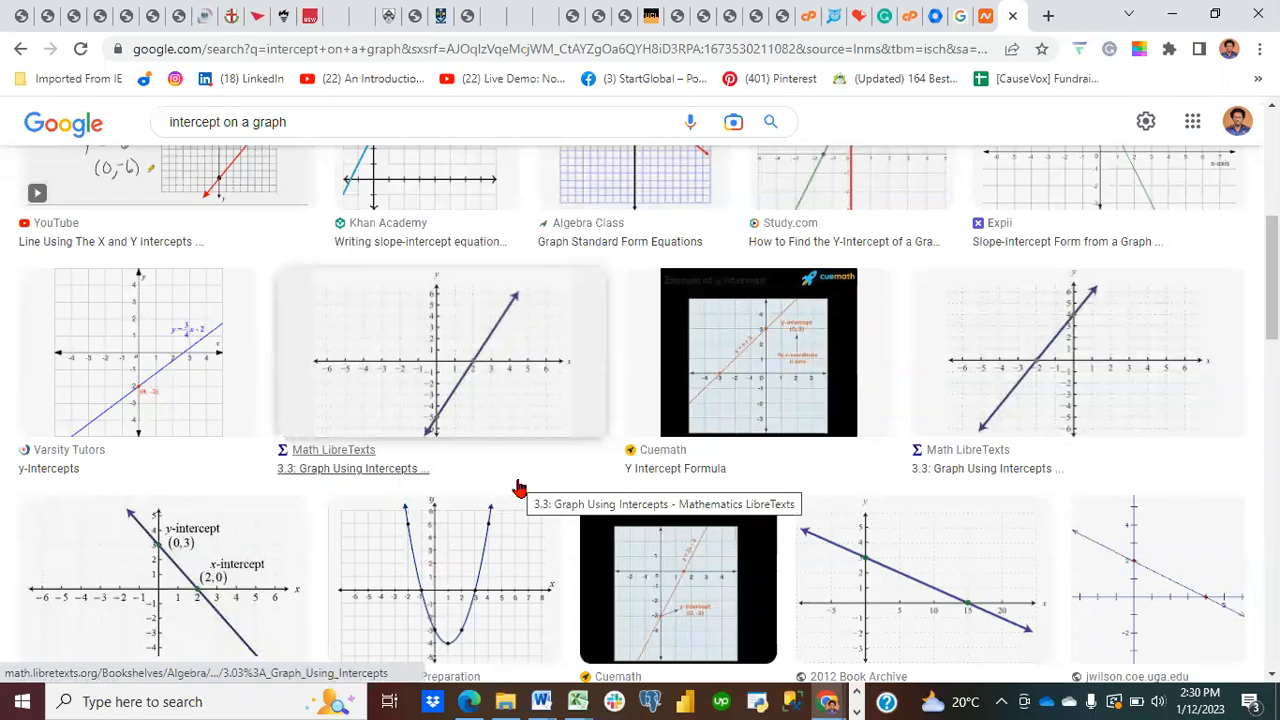
scroll(518, 488, down, 2)
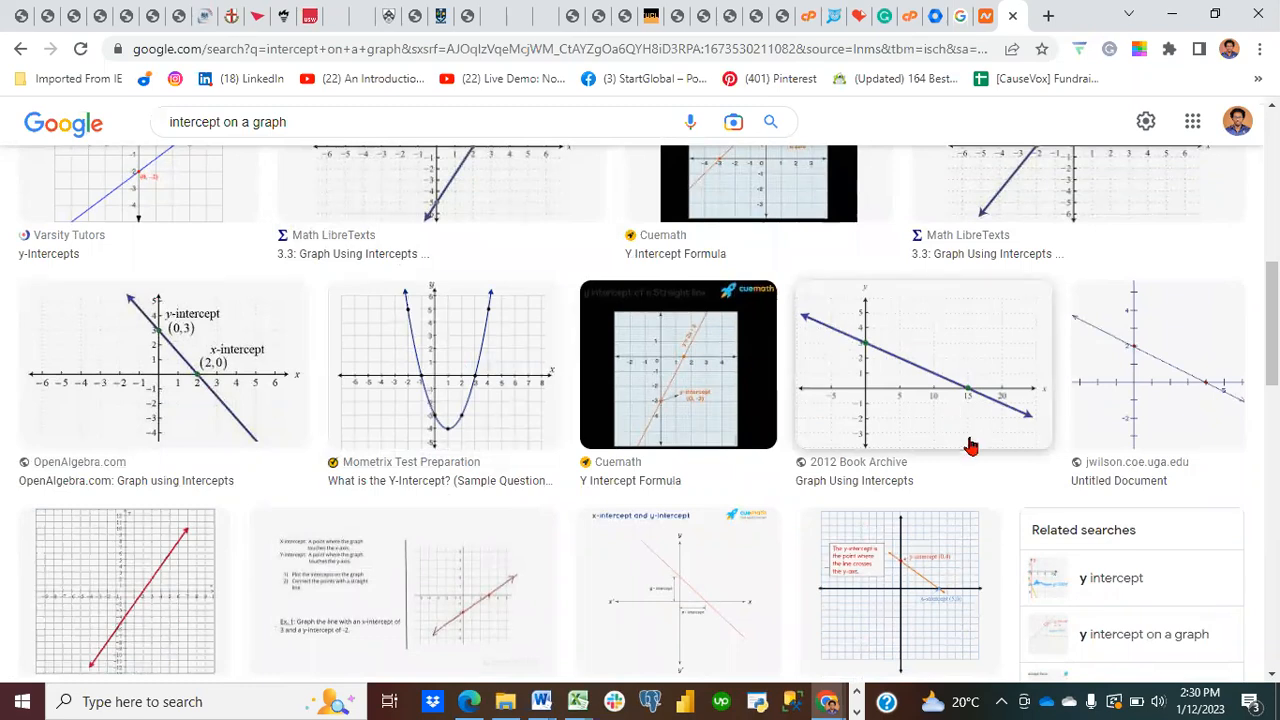
scroll(970, 446, down, 1)
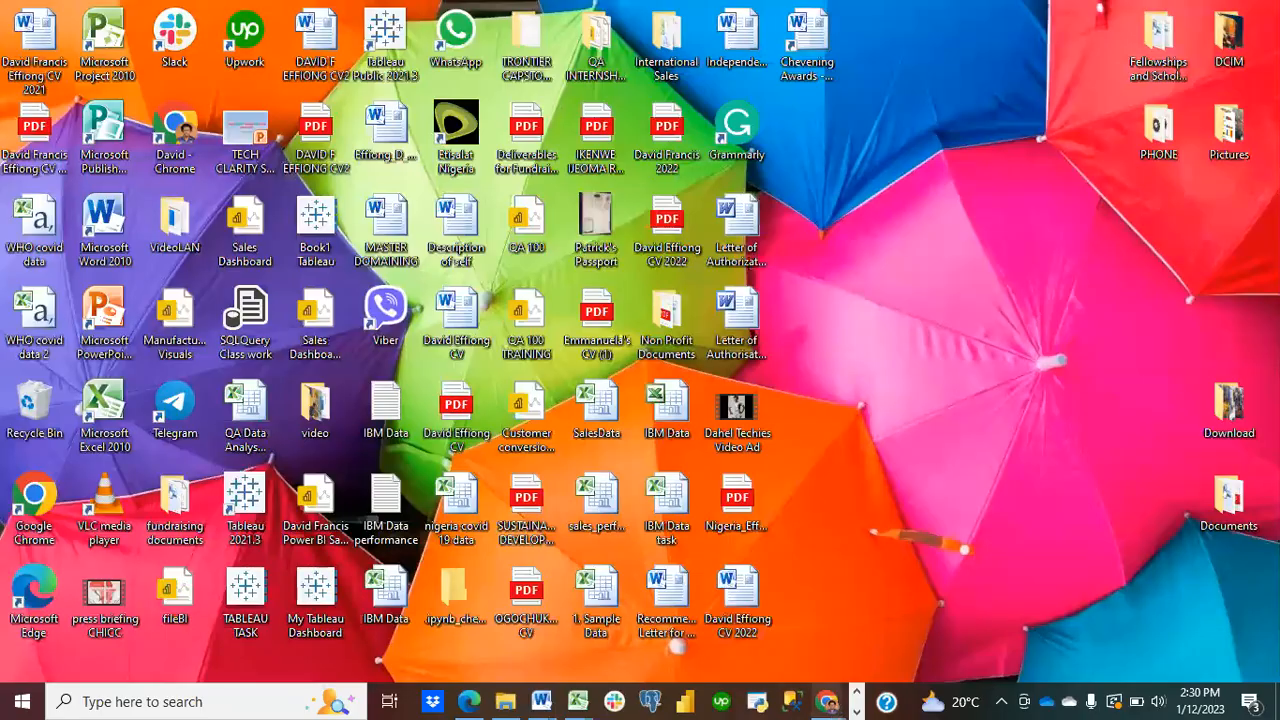
mouse_move(826, 700)
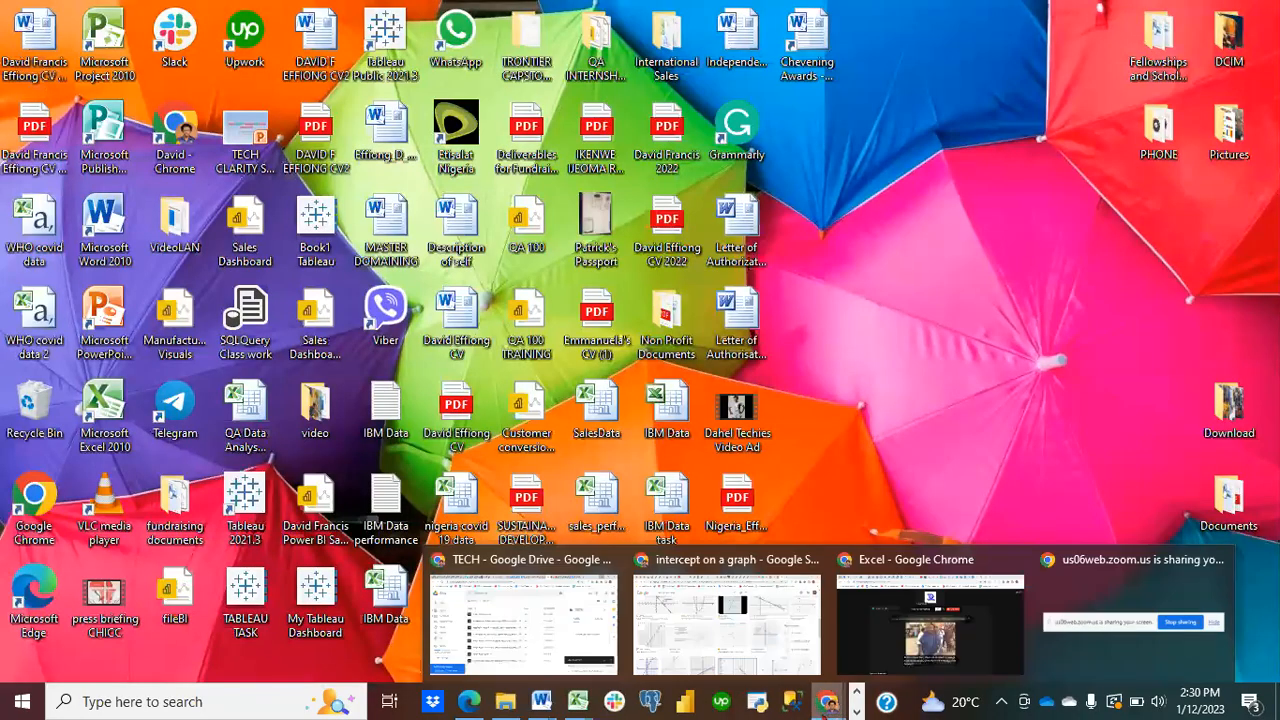
click(730, 624)
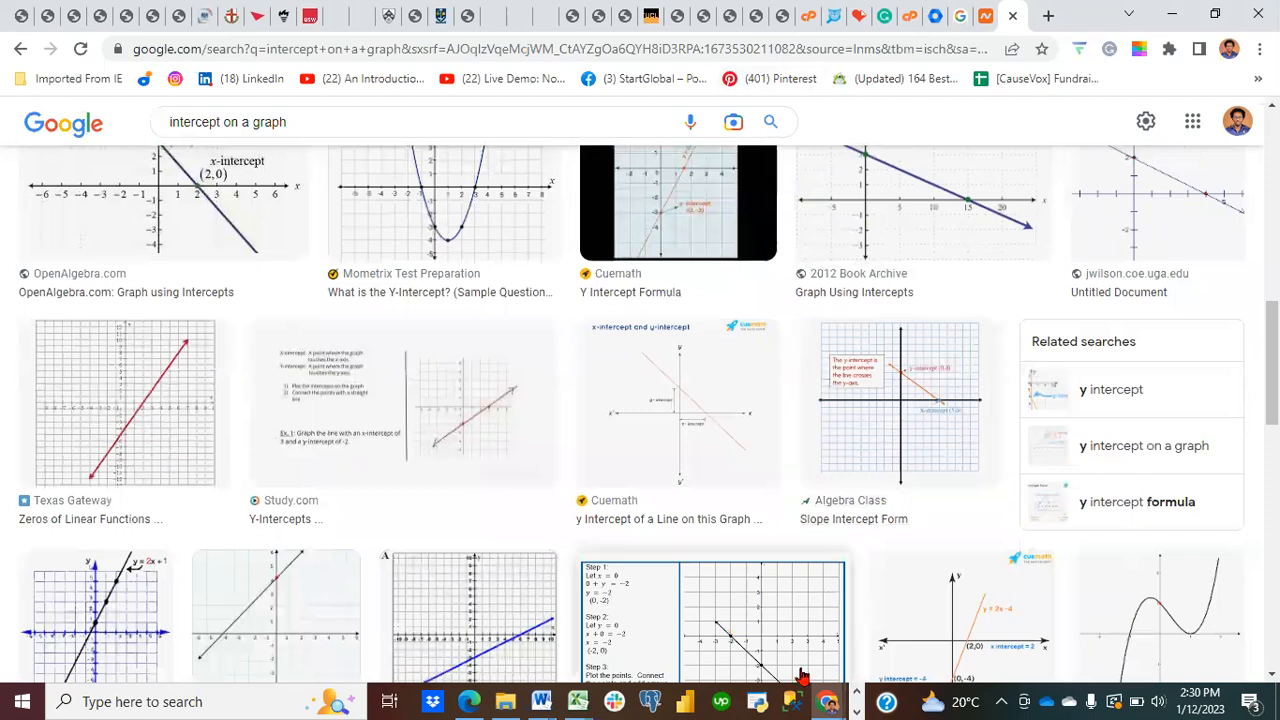
Step: Return to the Predictive Analysis workbook in Excel and examine the Intercept row, the A Made coefficient, the 800 B Models entry and the source data
mouse_move(828, 704)
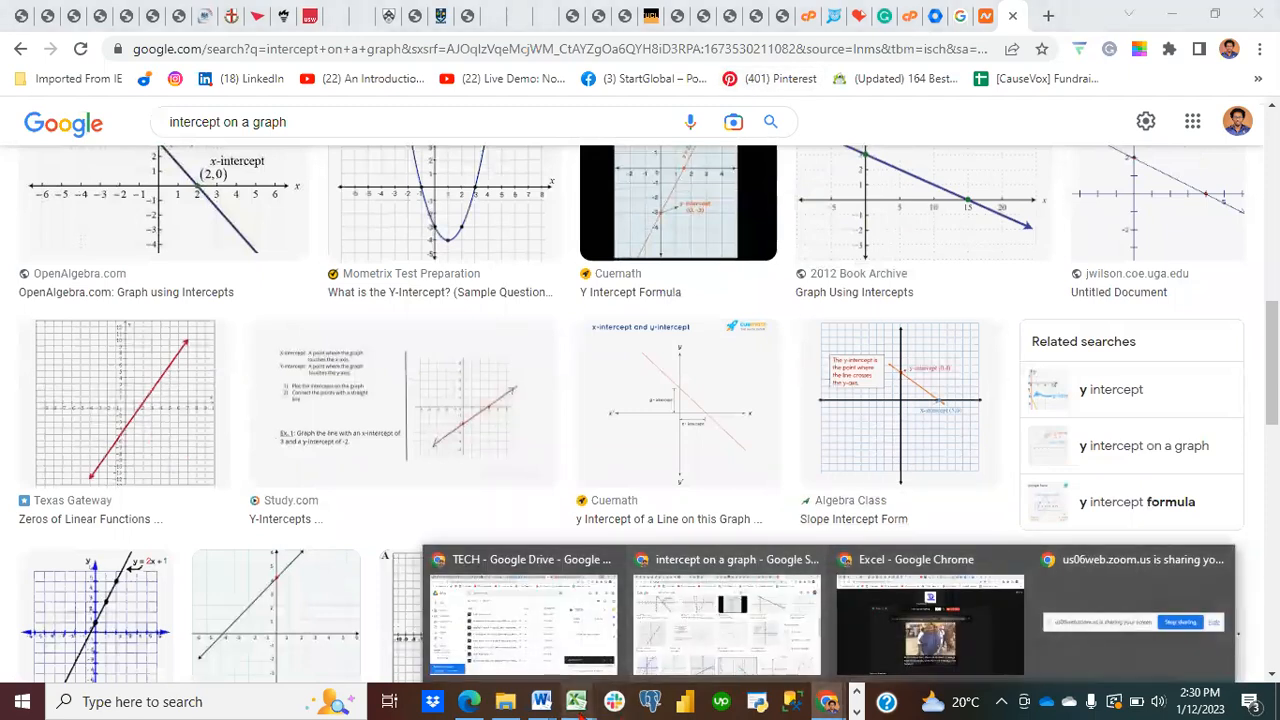
mouse_move(578, 706)
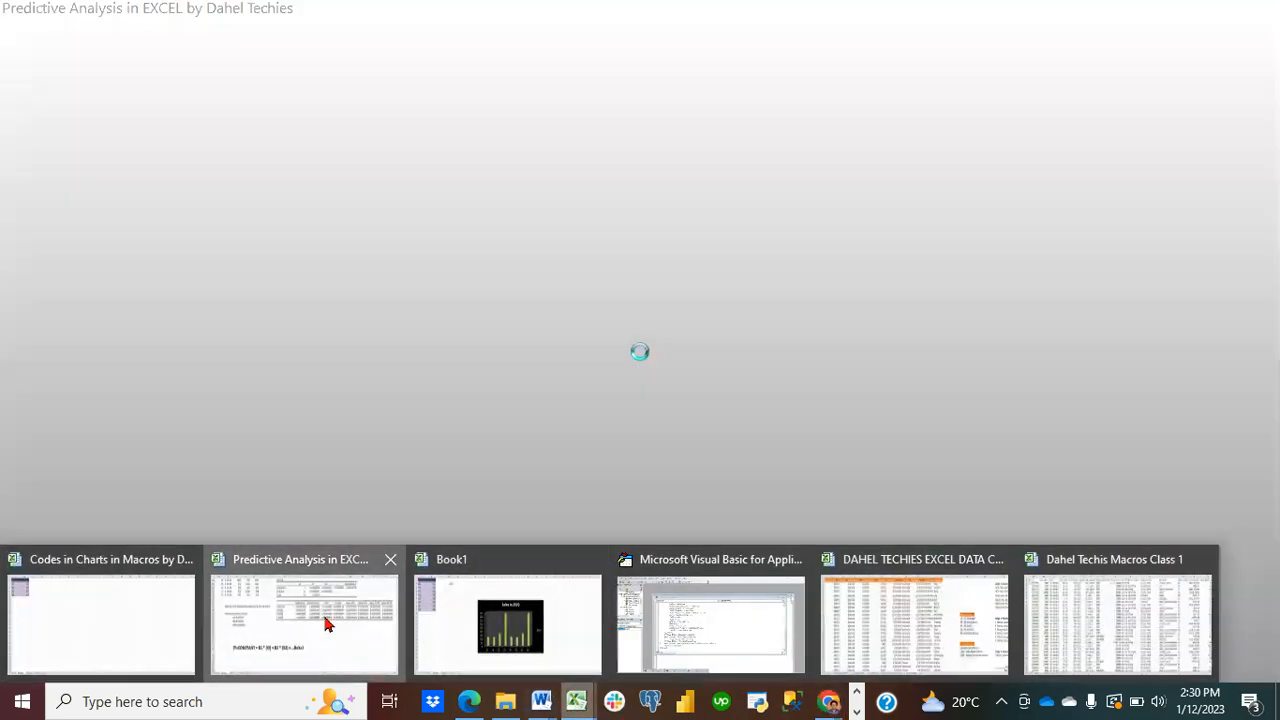
click(325, 616)
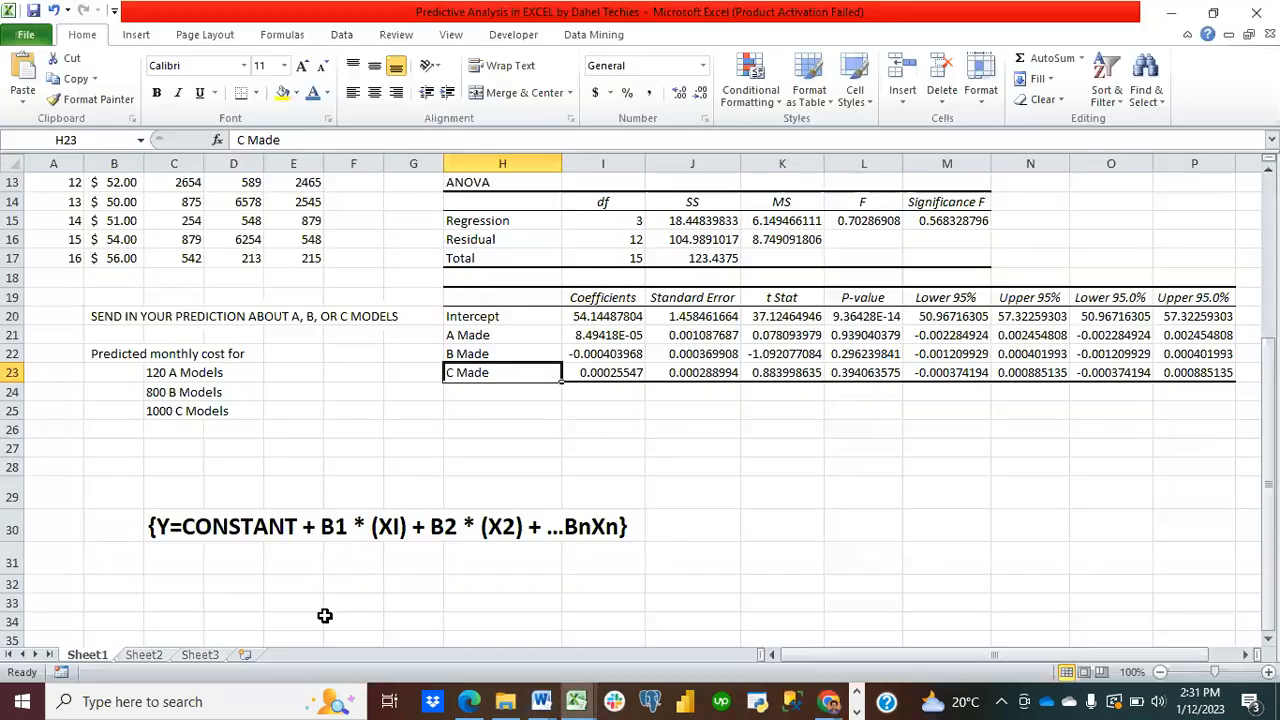
click(523, 322)
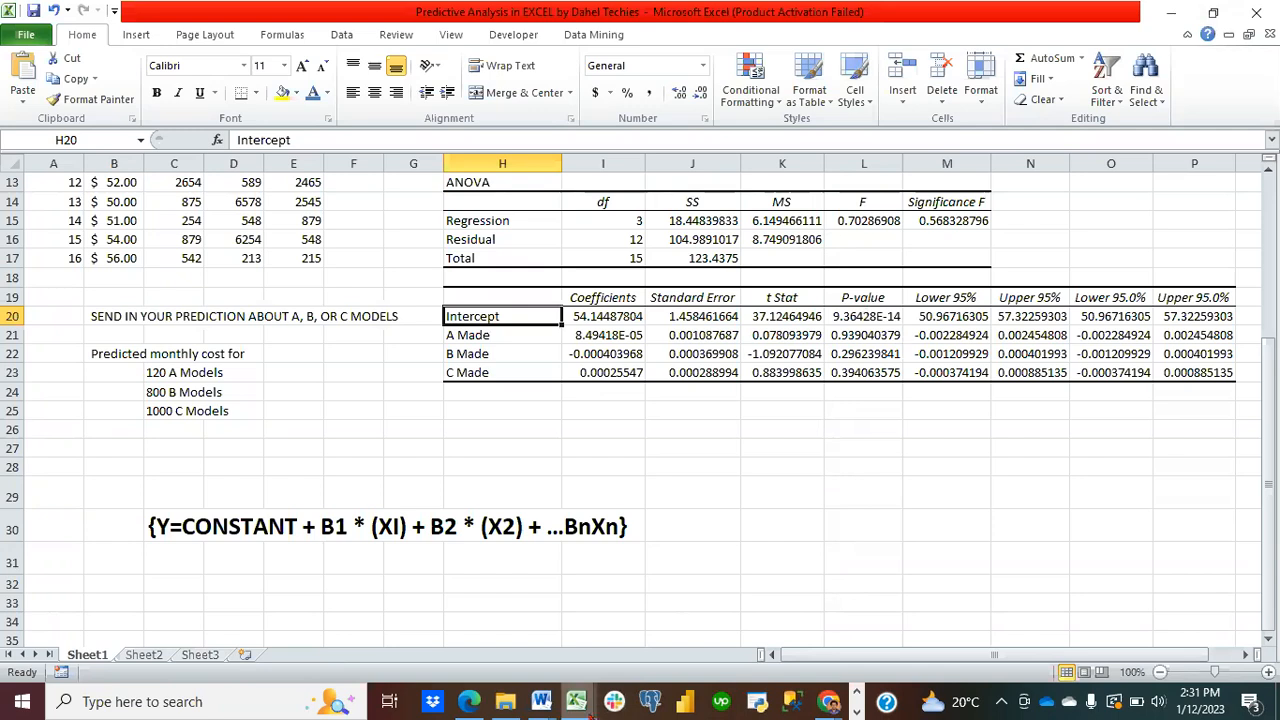
mouse_move(588, 714)
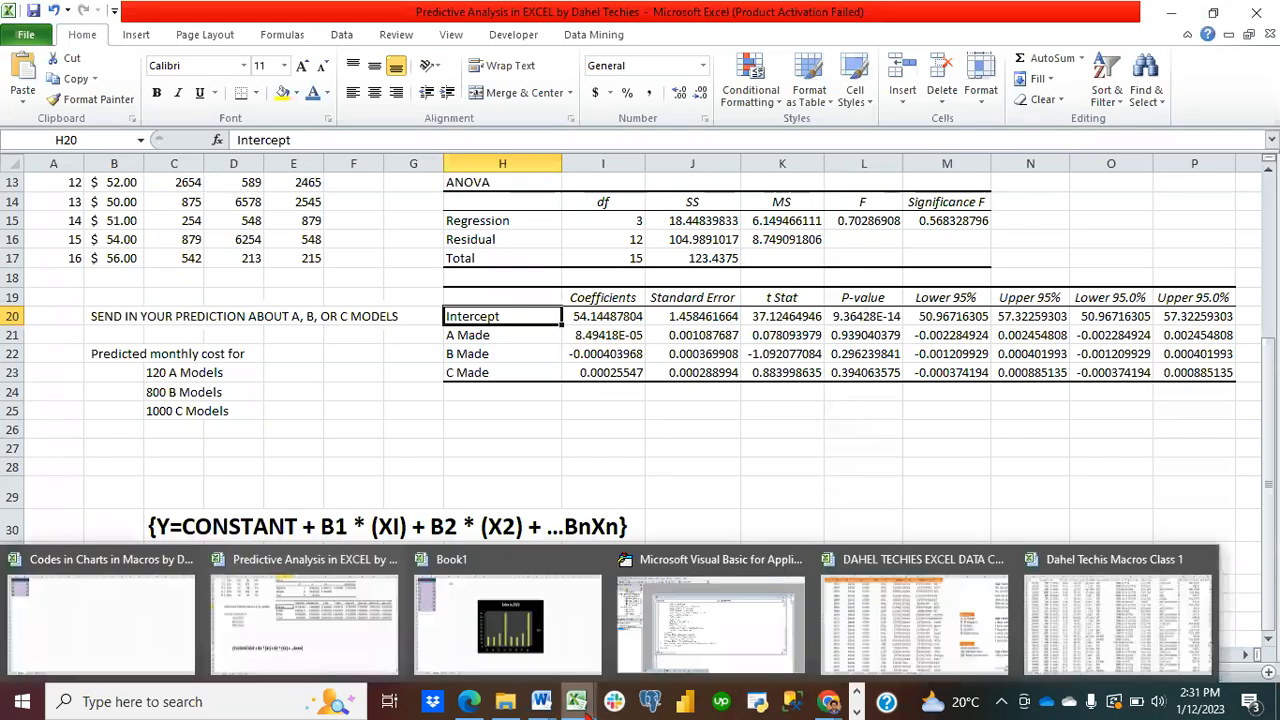
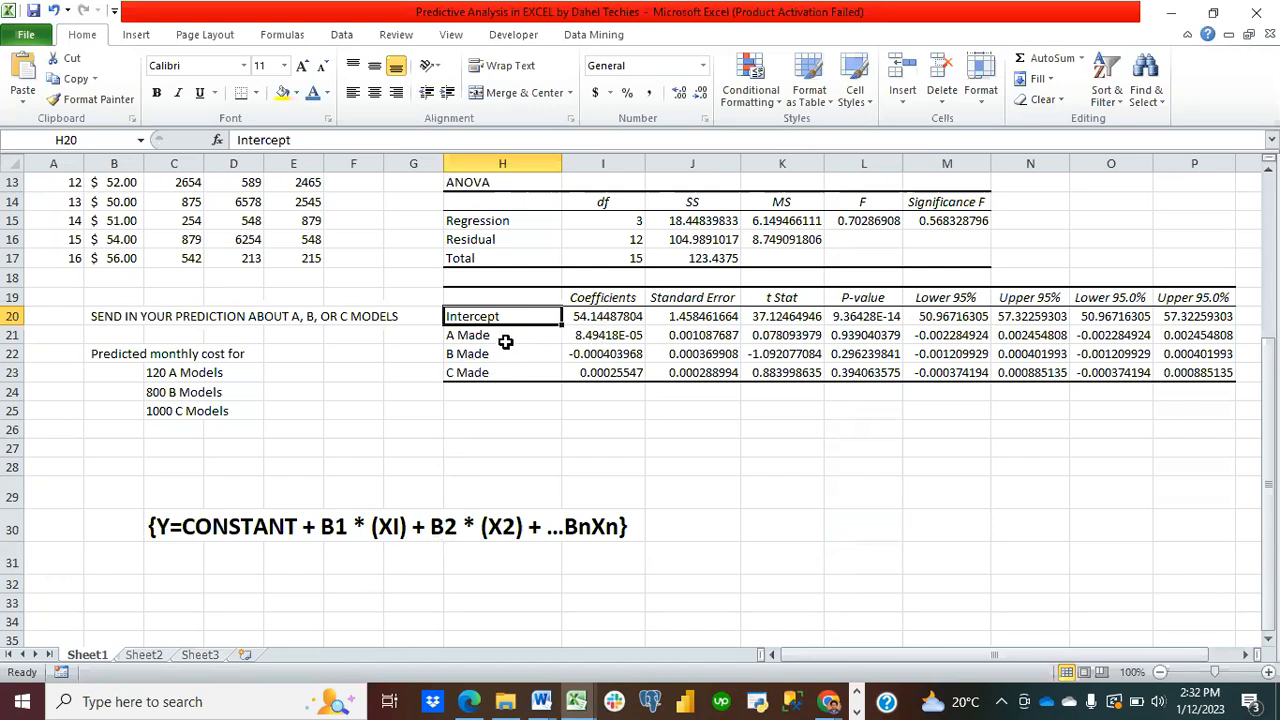
click(622, 336)
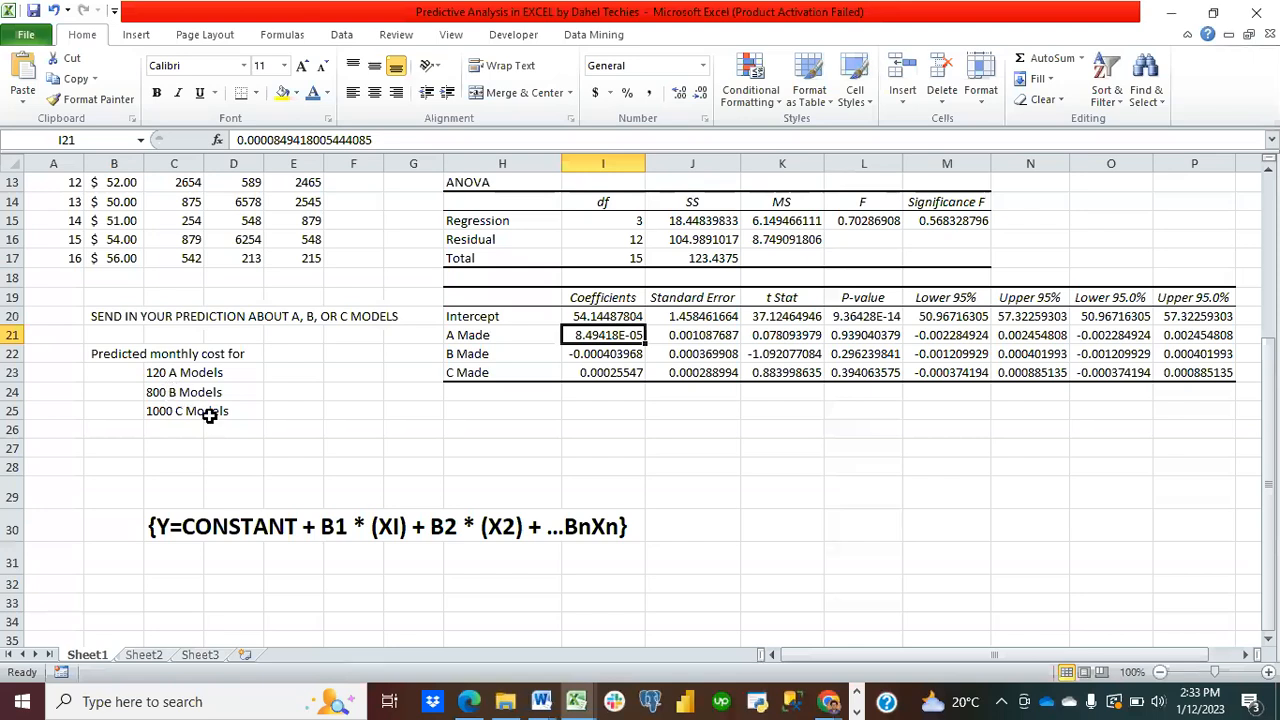
click(160, 392)
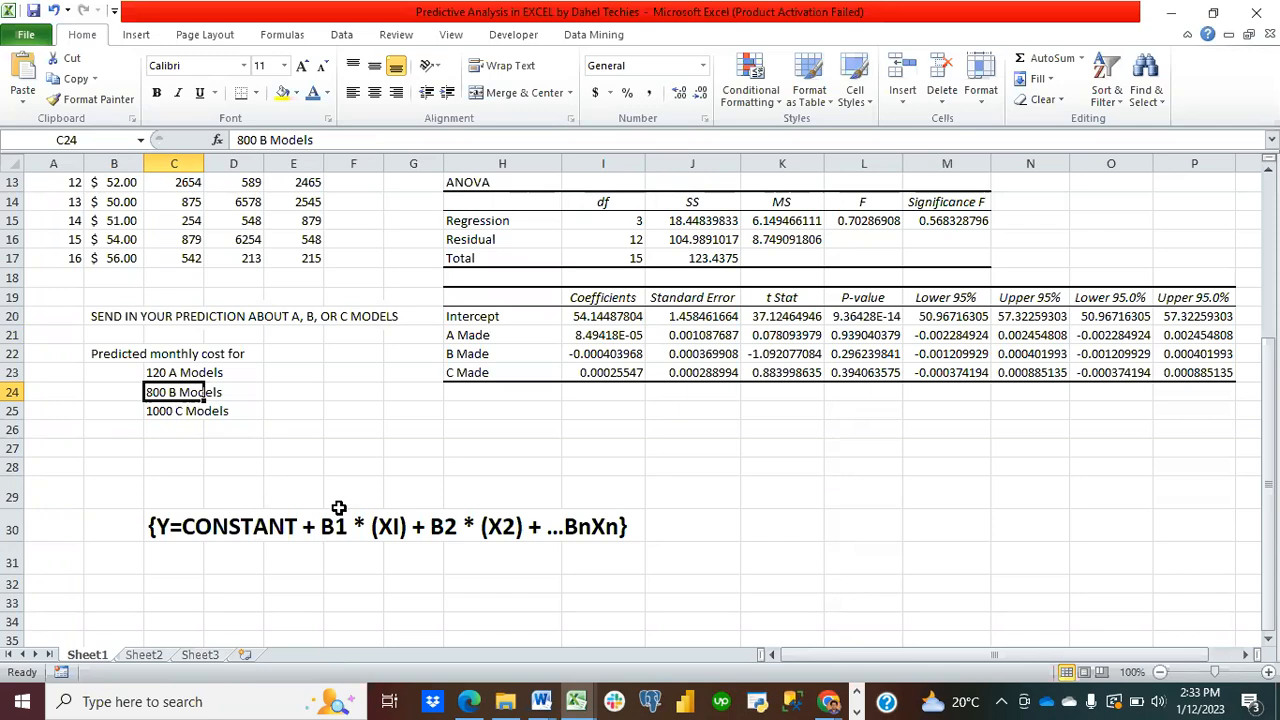
scroll(339, 508, up, 4)
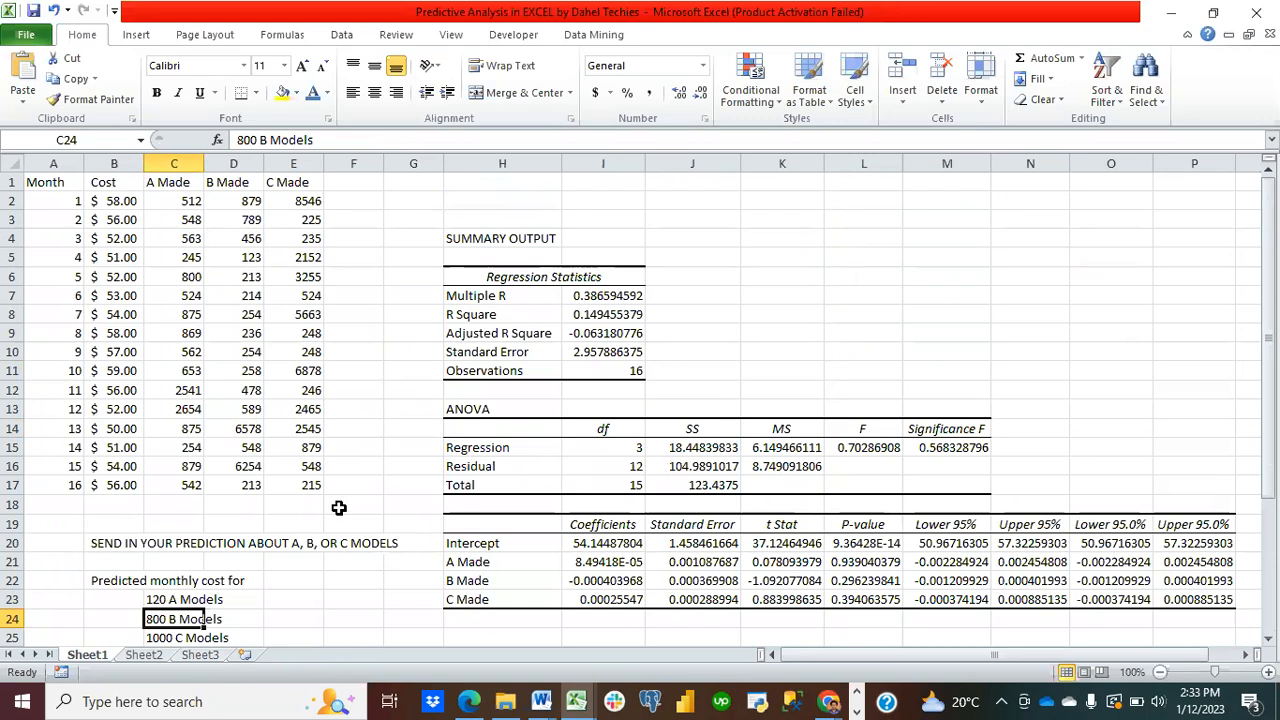
Step: Convert the monthly cost and models-made data in A1:E17 into a table with headers
scroll(301, 498, down, 2)
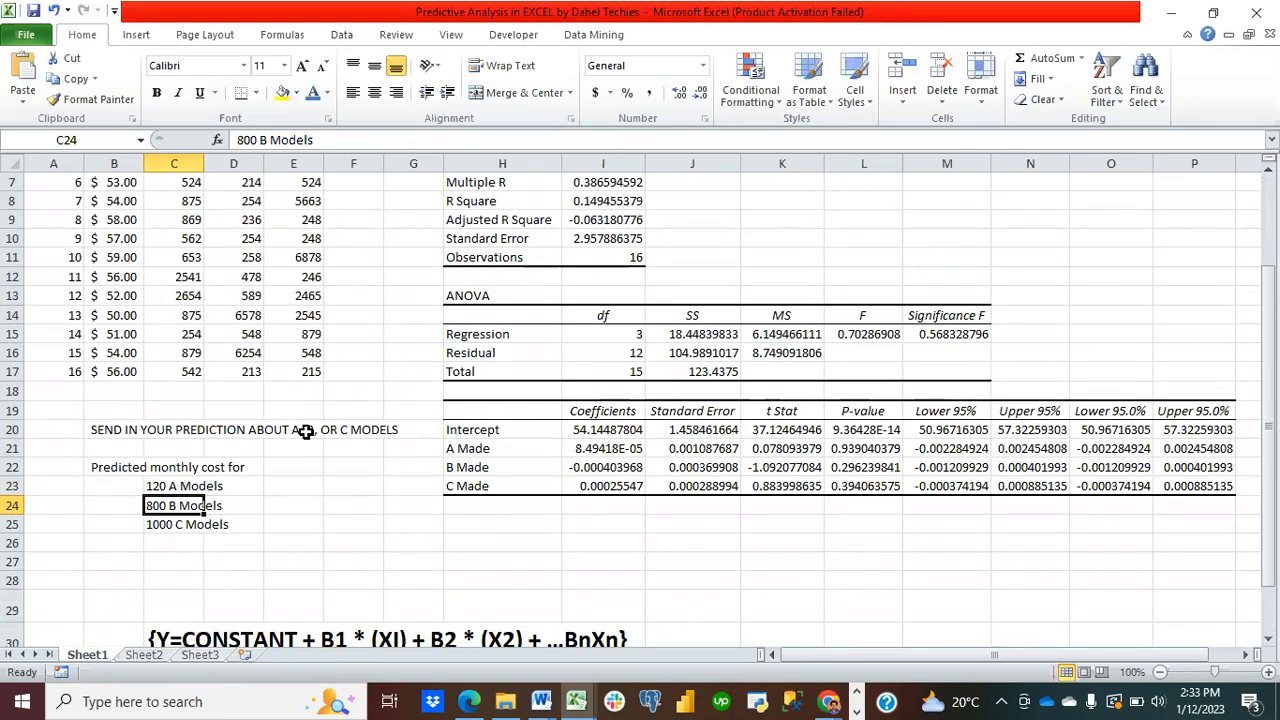
click(183, 392)
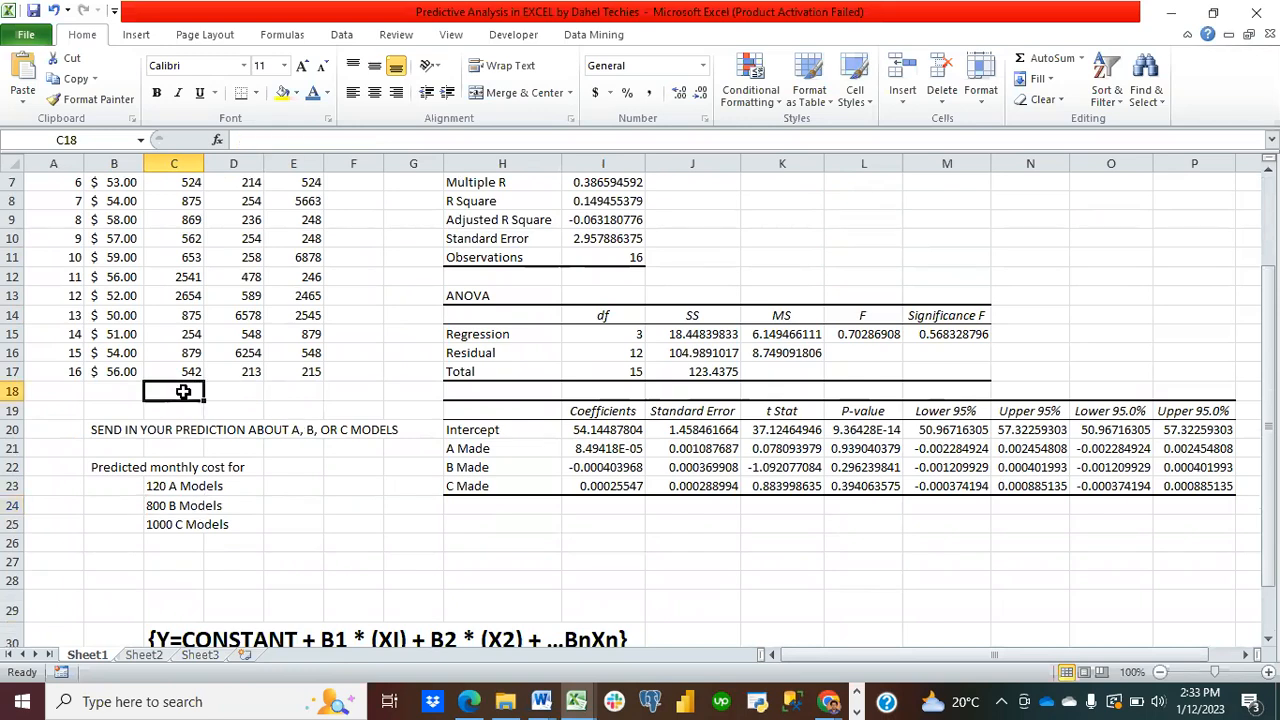
scroll(220, 375, up, 1)
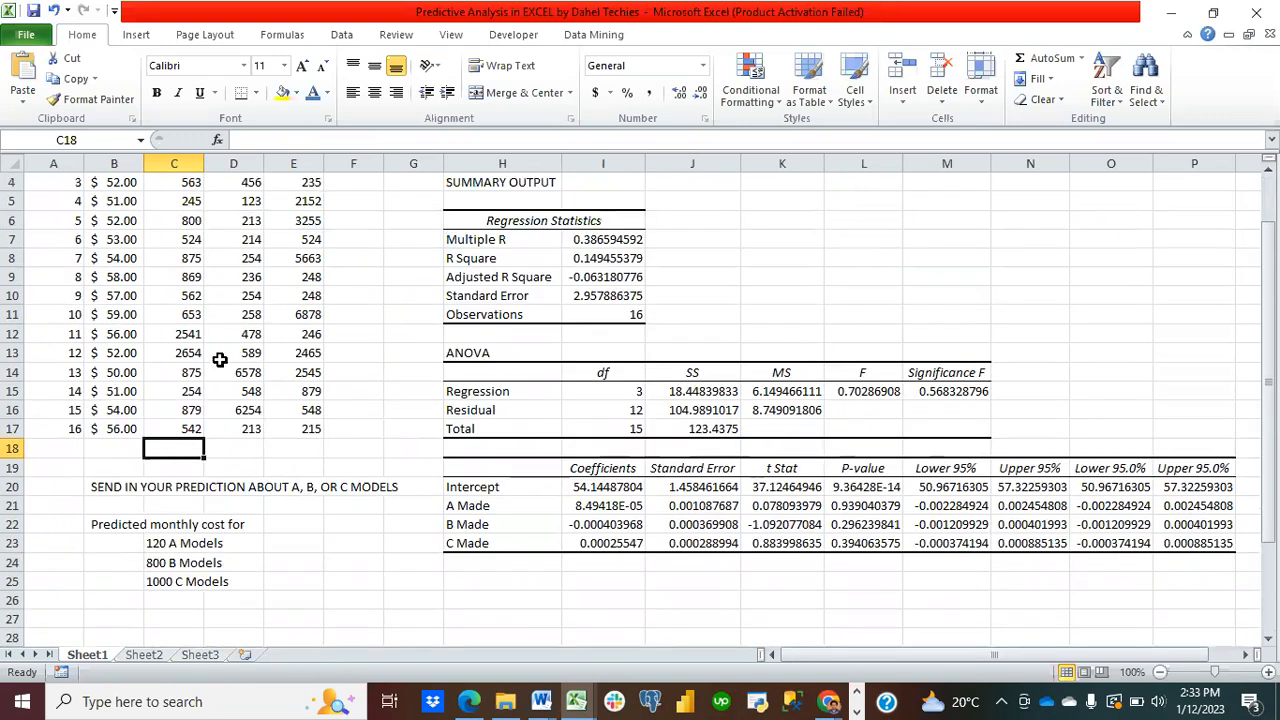
click(220, 362)
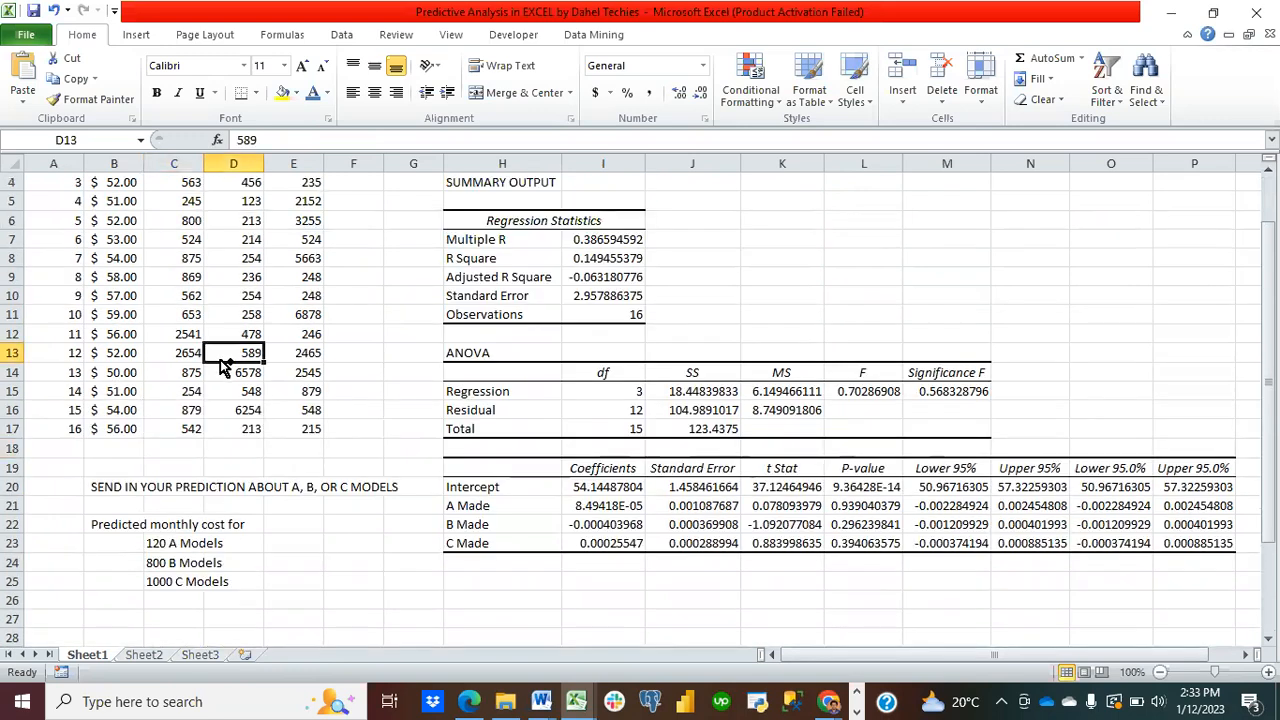
key(ctrl+a)
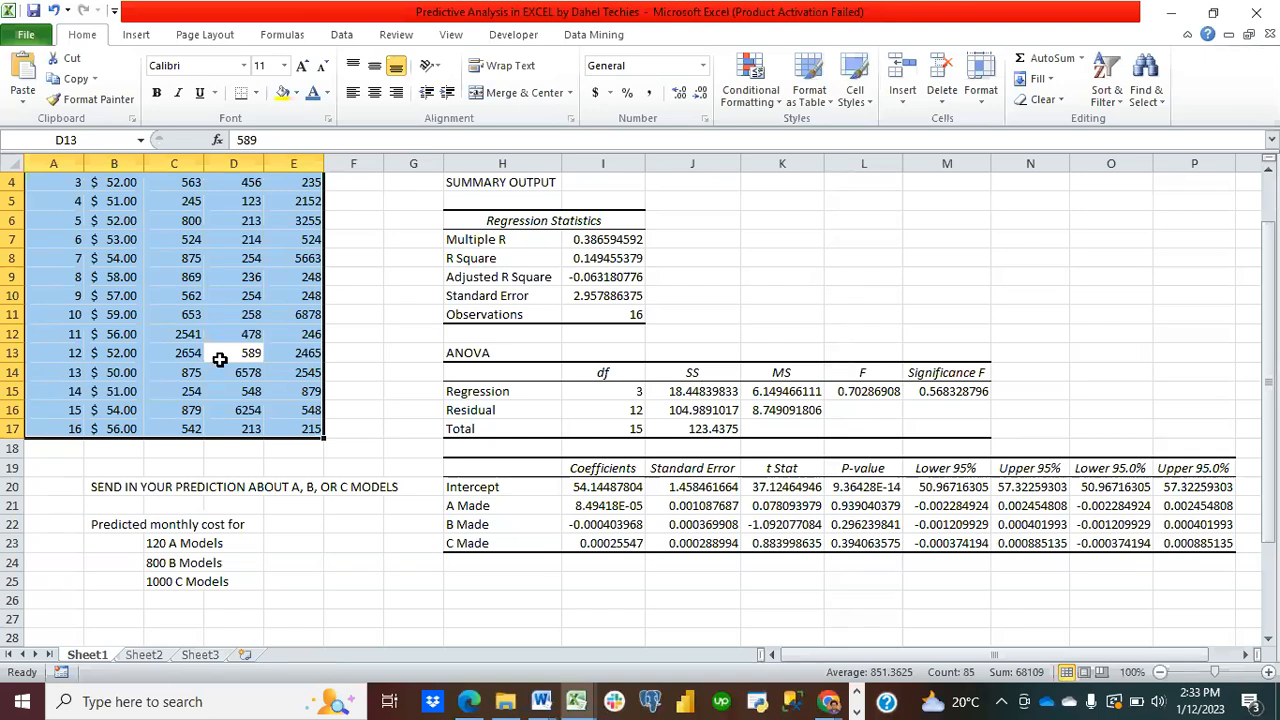
key(ctrl+t)
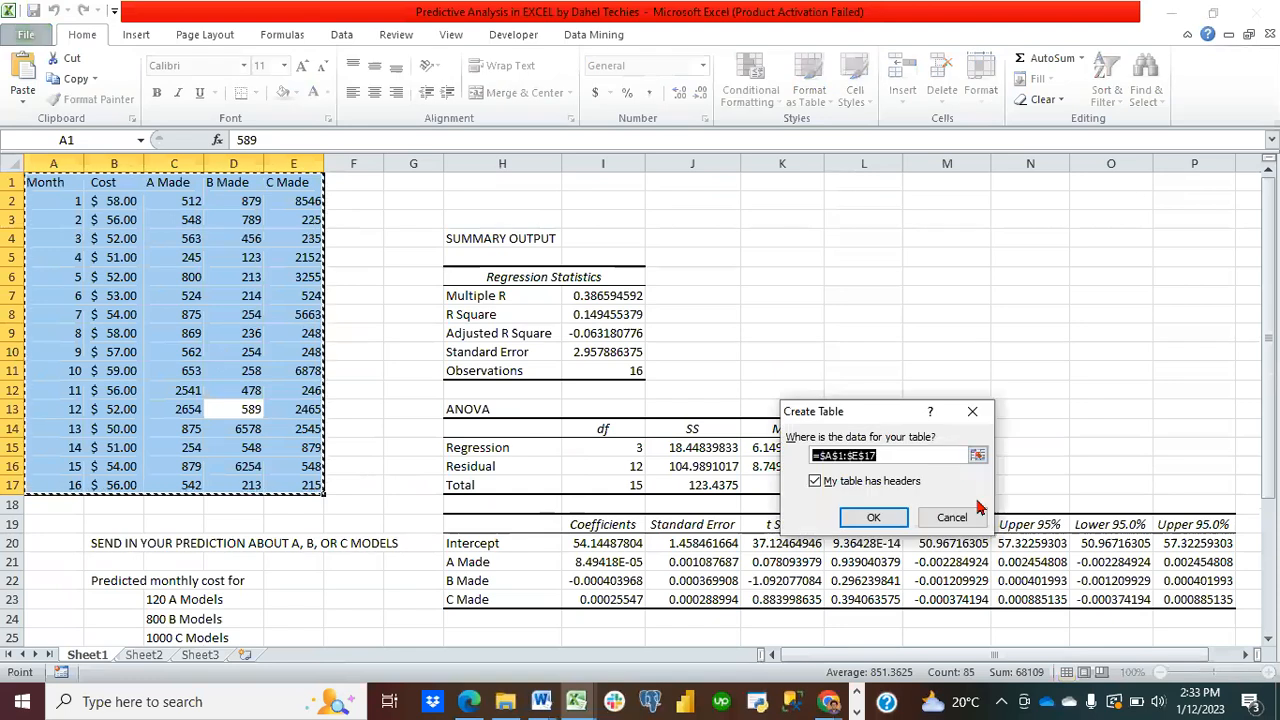
click(873, 518)
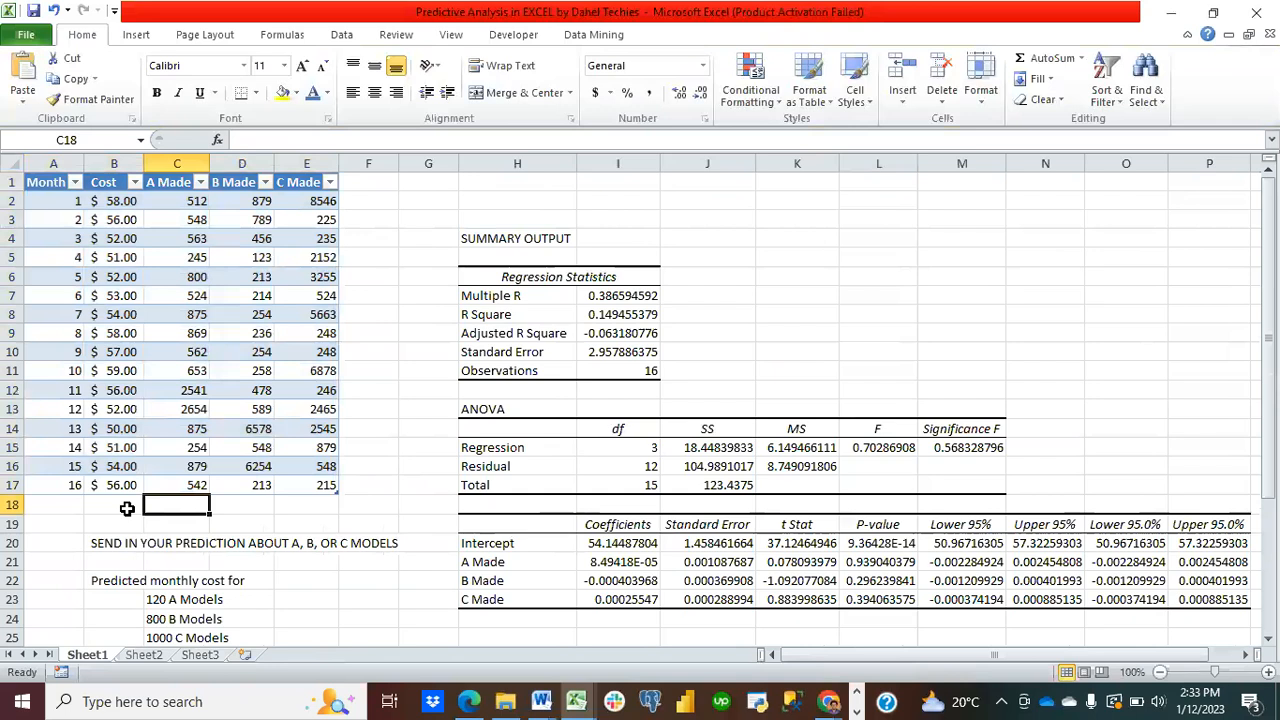
Step: Add a total row to the monthly cost and models-made table
click(62, 509)
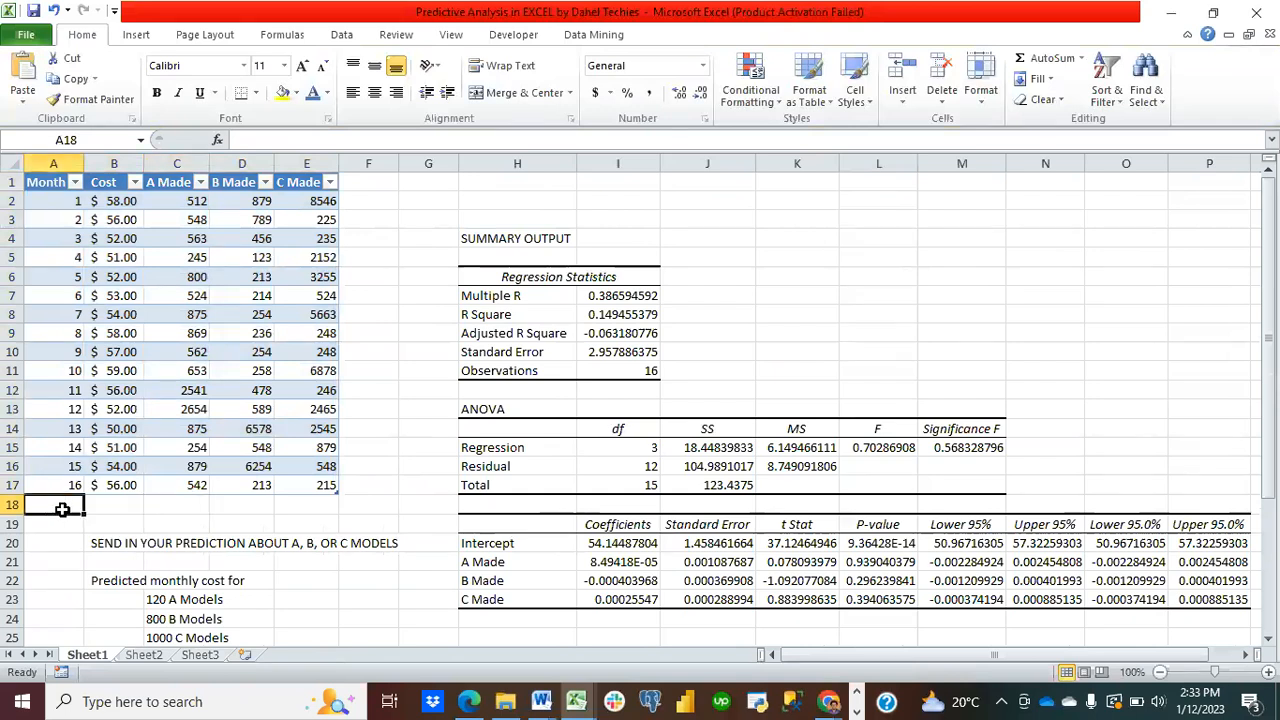
click(176, 452)
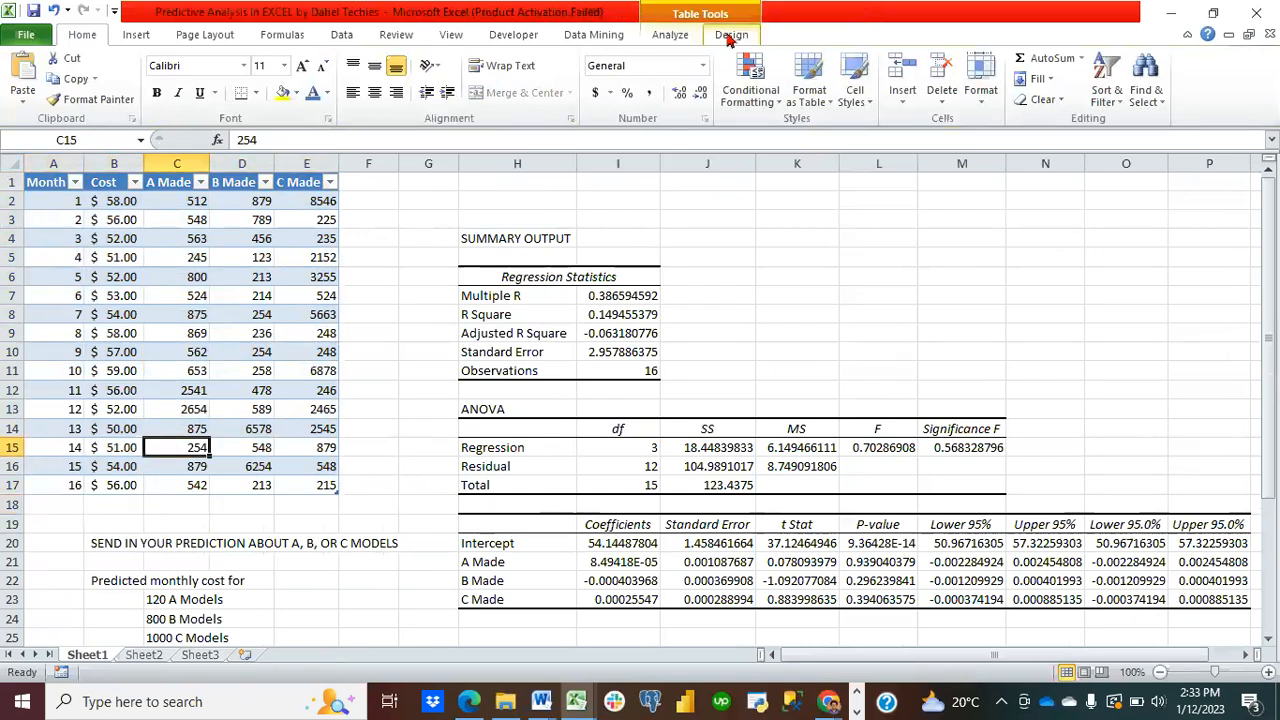
click(729, 35)
click(460, 79)
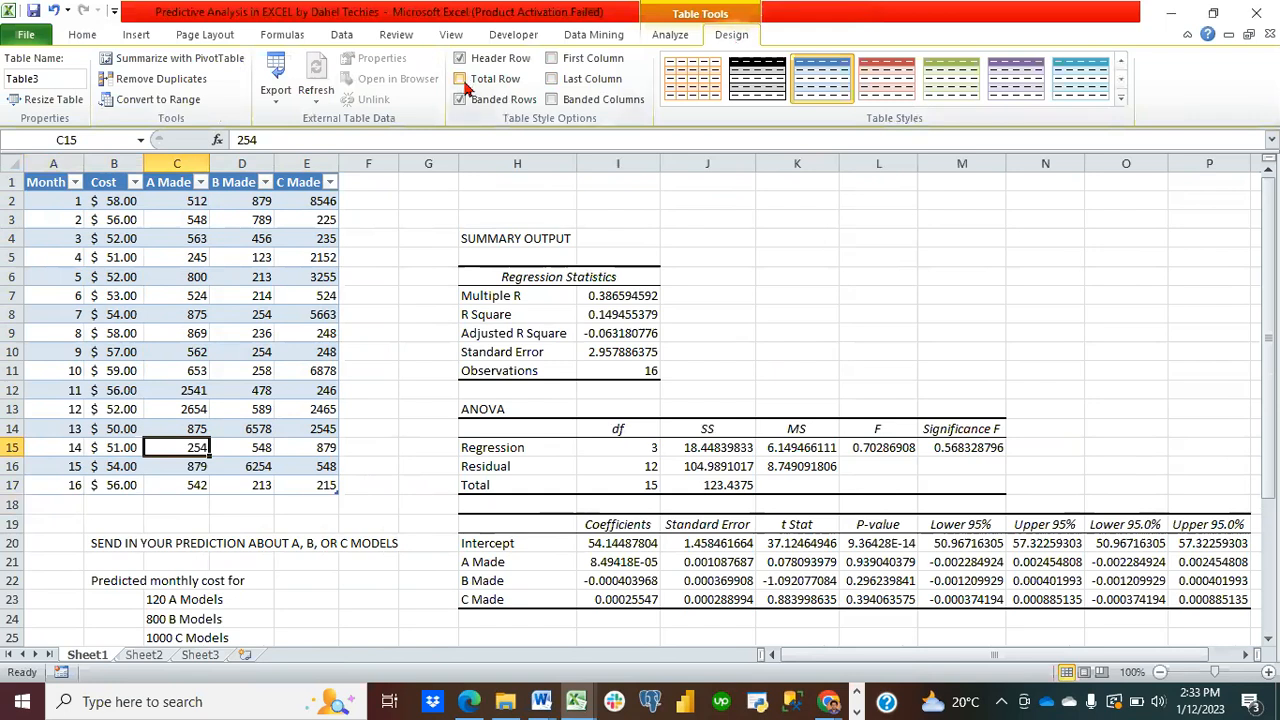
Step: Set the total row to show the Sum for the B Made and A Made columns
click(255, 505)
click(282, 506)
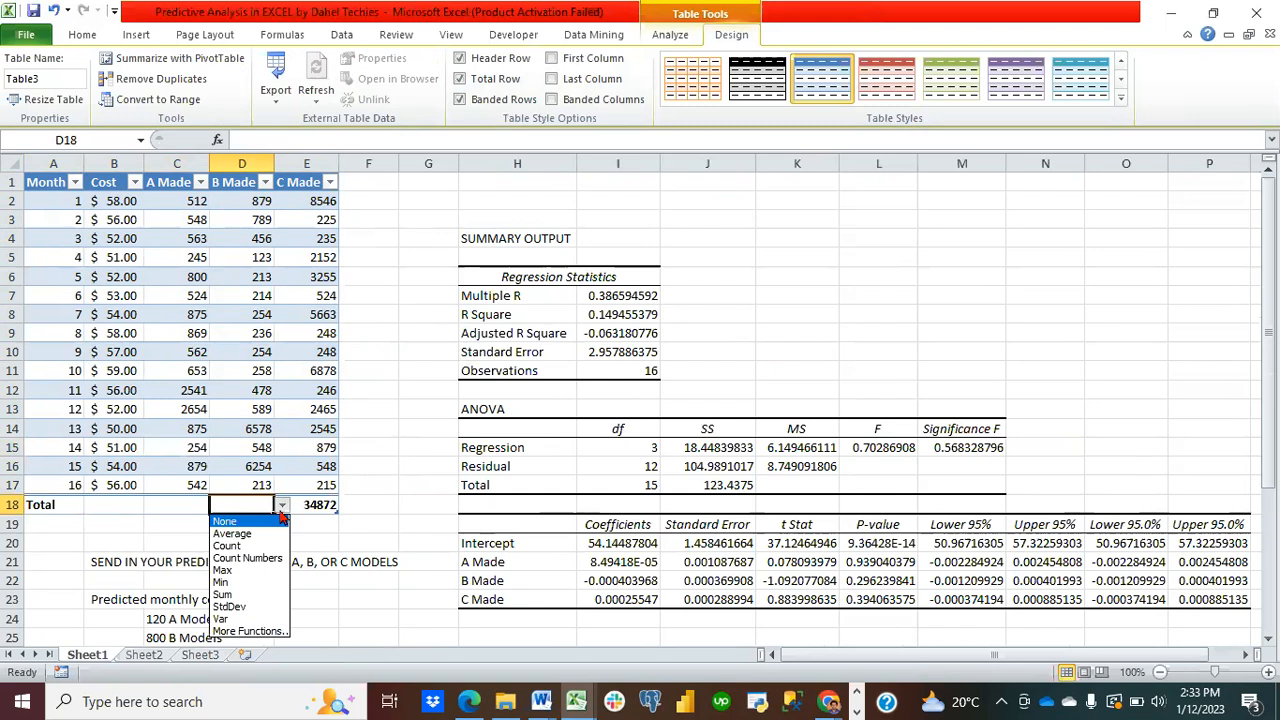
click(247, 596)
click(178, 502)
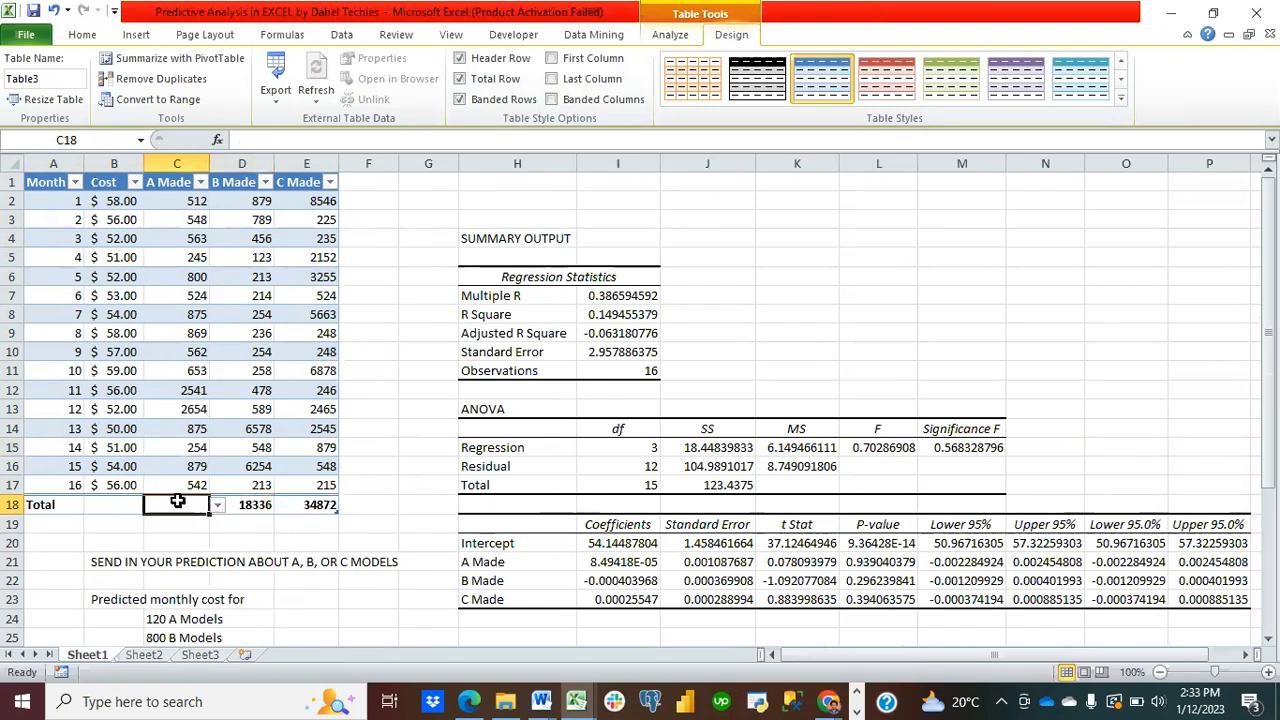
click(217, 506)
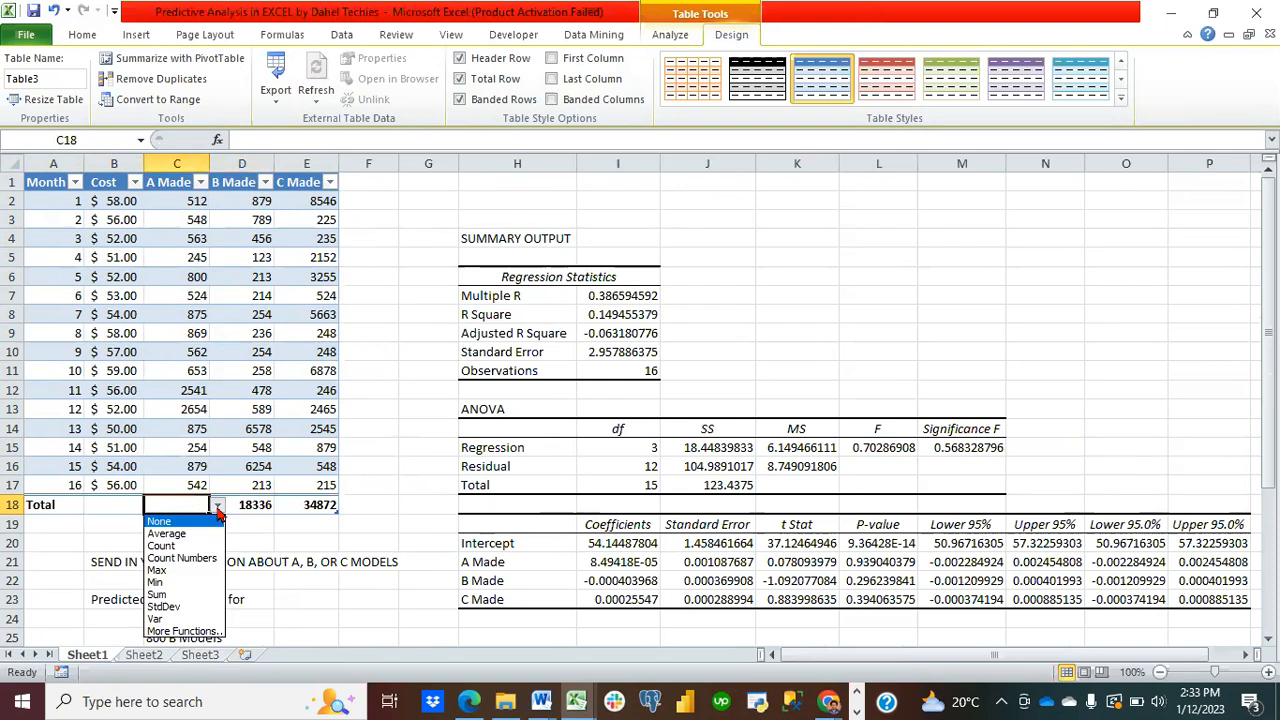
click(182, 596)
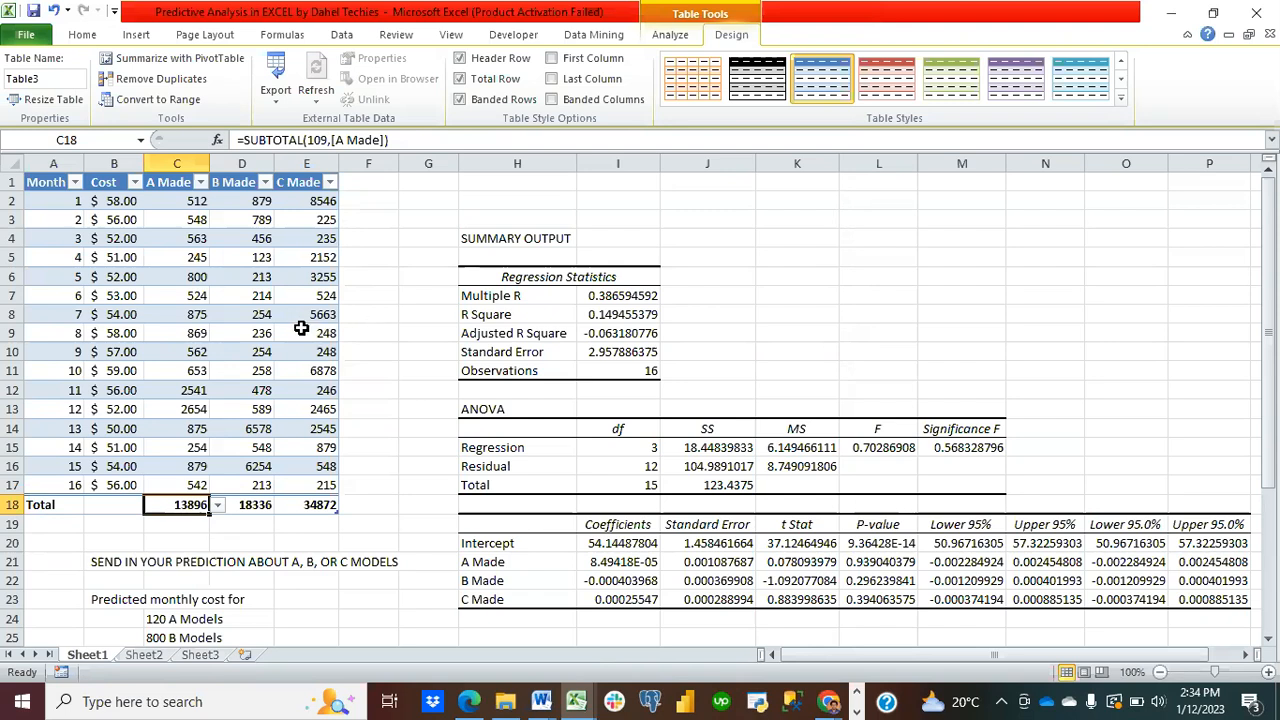
scroll(301, 328, down, 1)
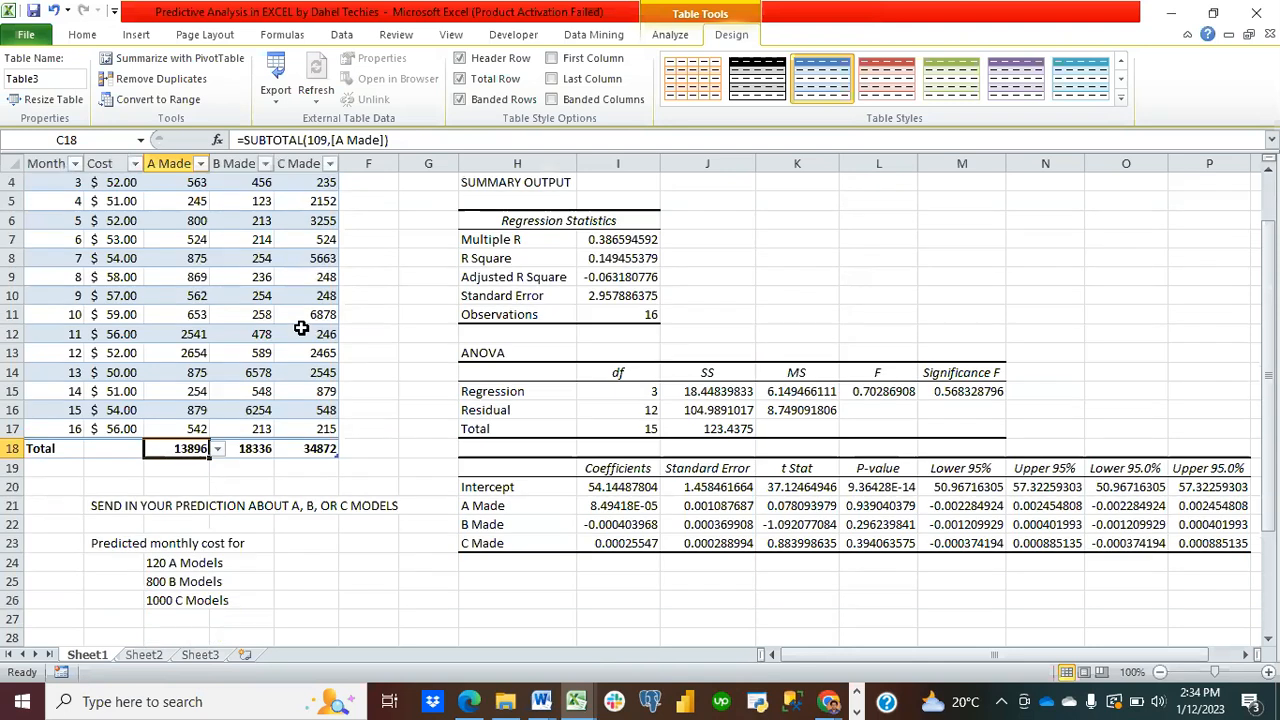
click(369, 560)
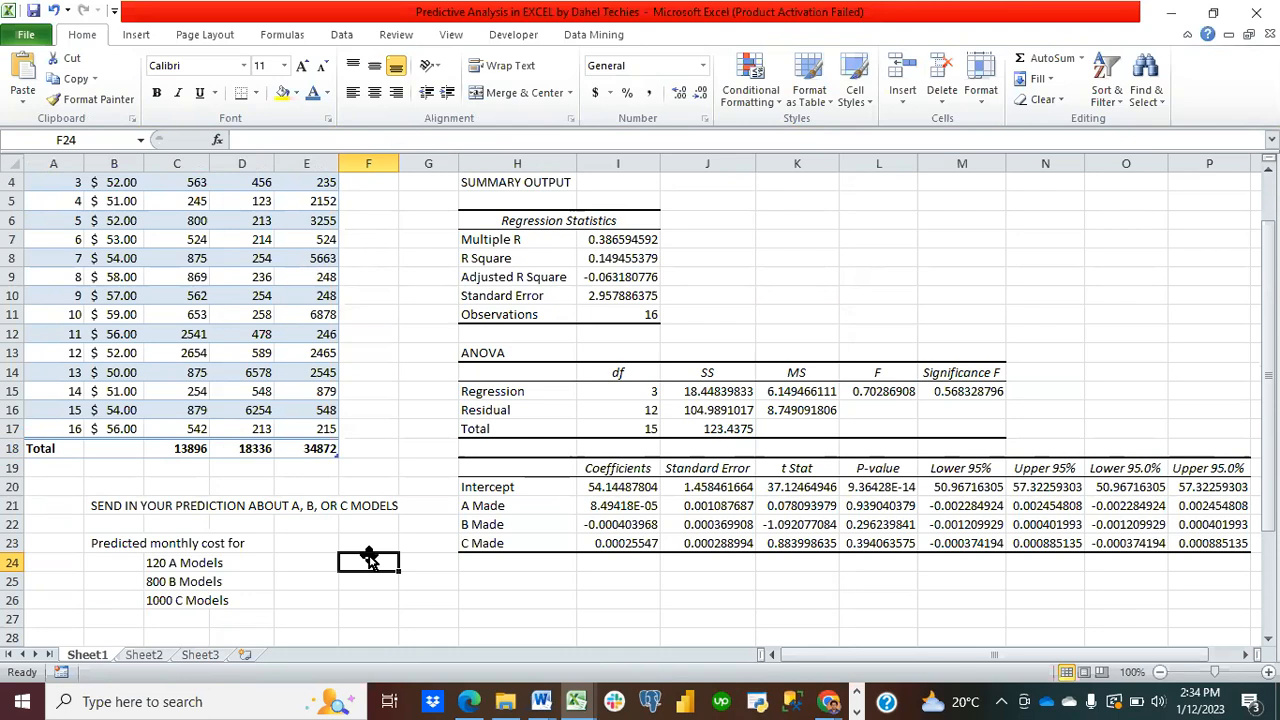
scroll(369, 560, down, 4)
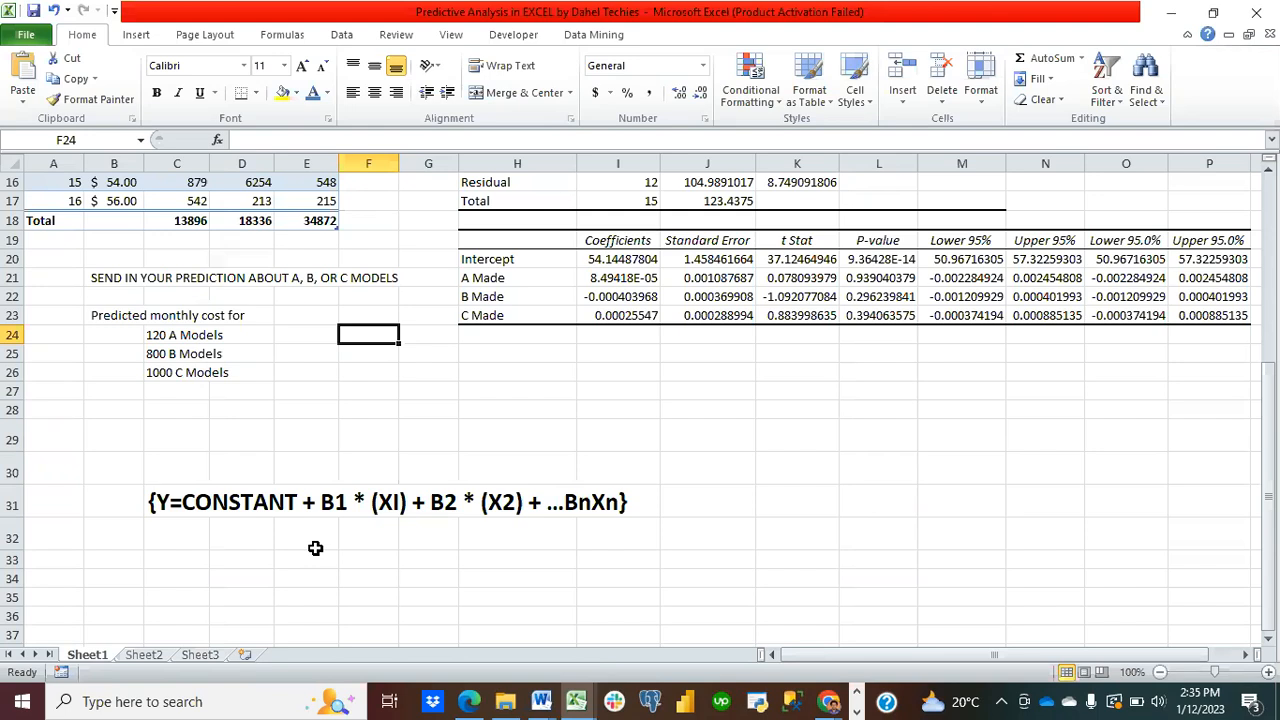
click(177, 562)
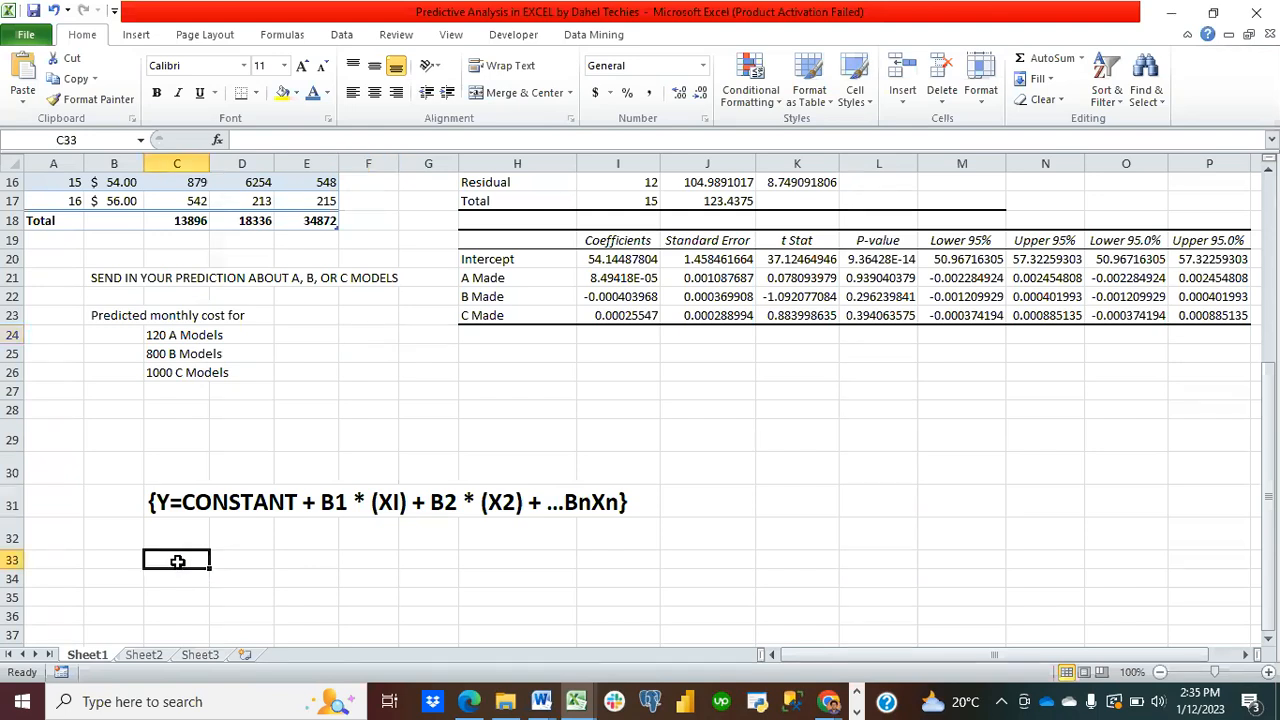
text(=)
key(BackSpace)
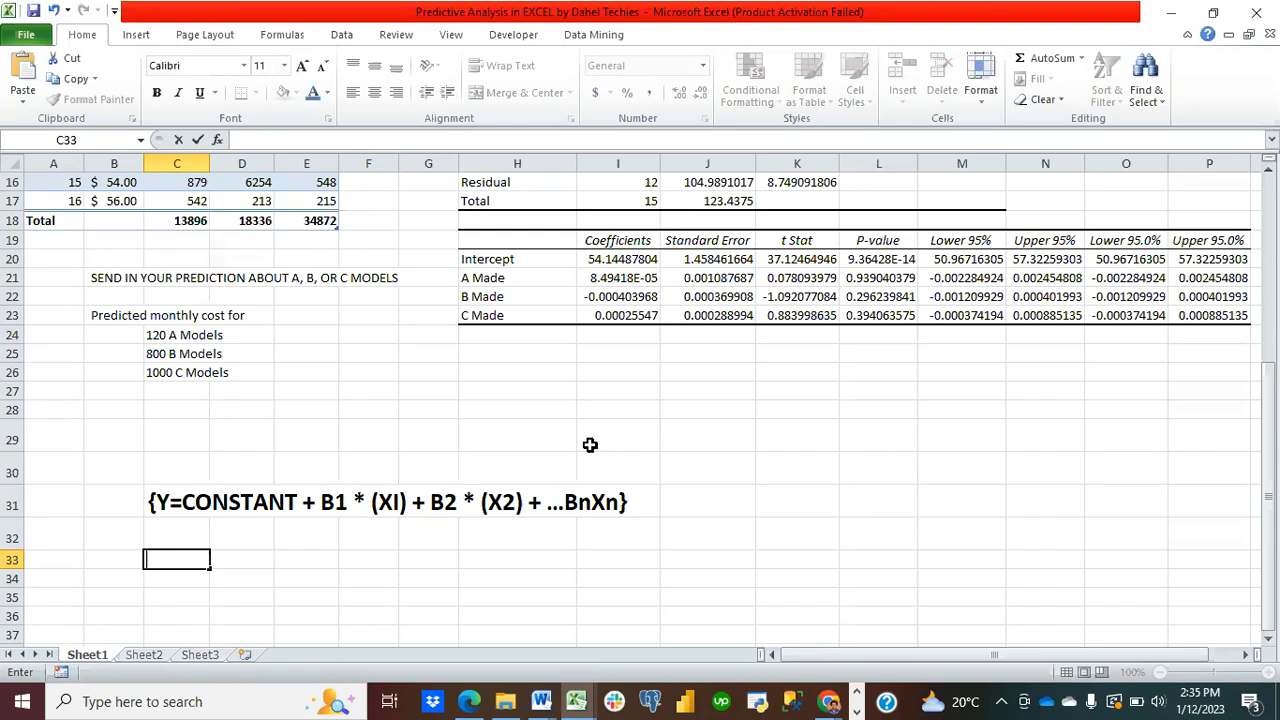
Step: Check the P-values of A, B and C Made, and enter the heading "PROBABILITY VALUE OR P-VALUE" in cell K27
drag(876, 276, 871, 318)
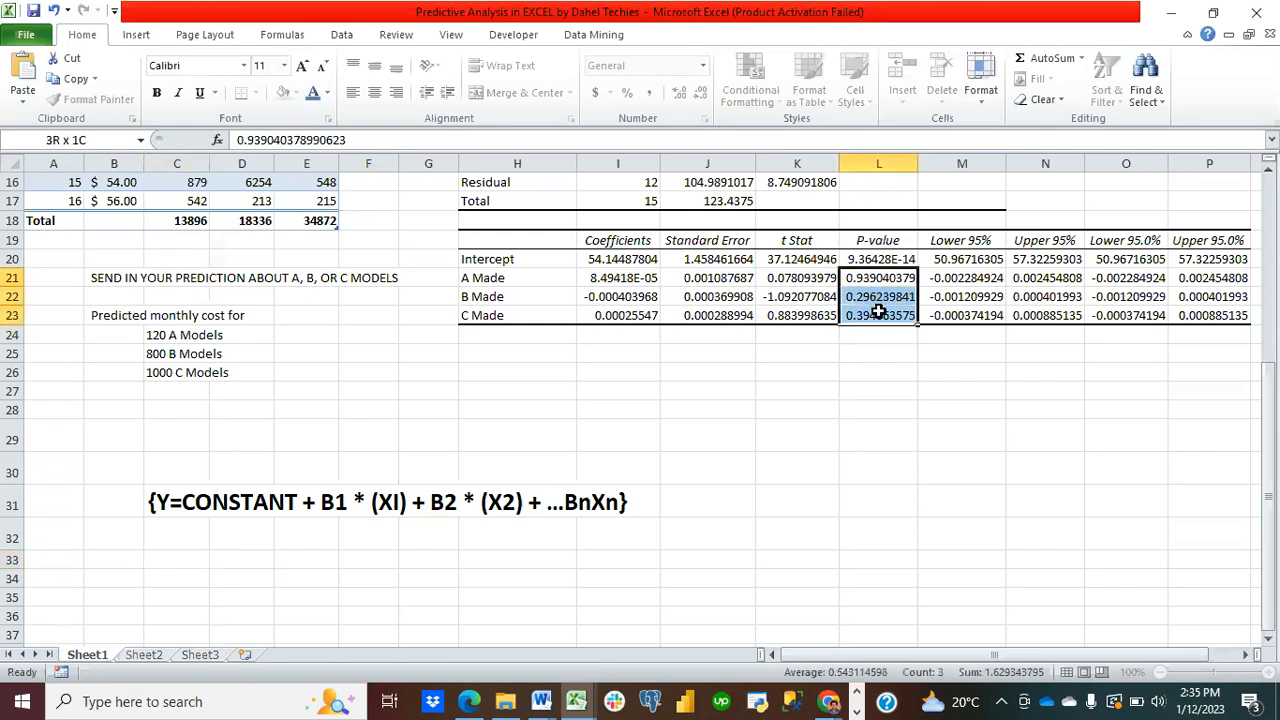
click(872, 399)
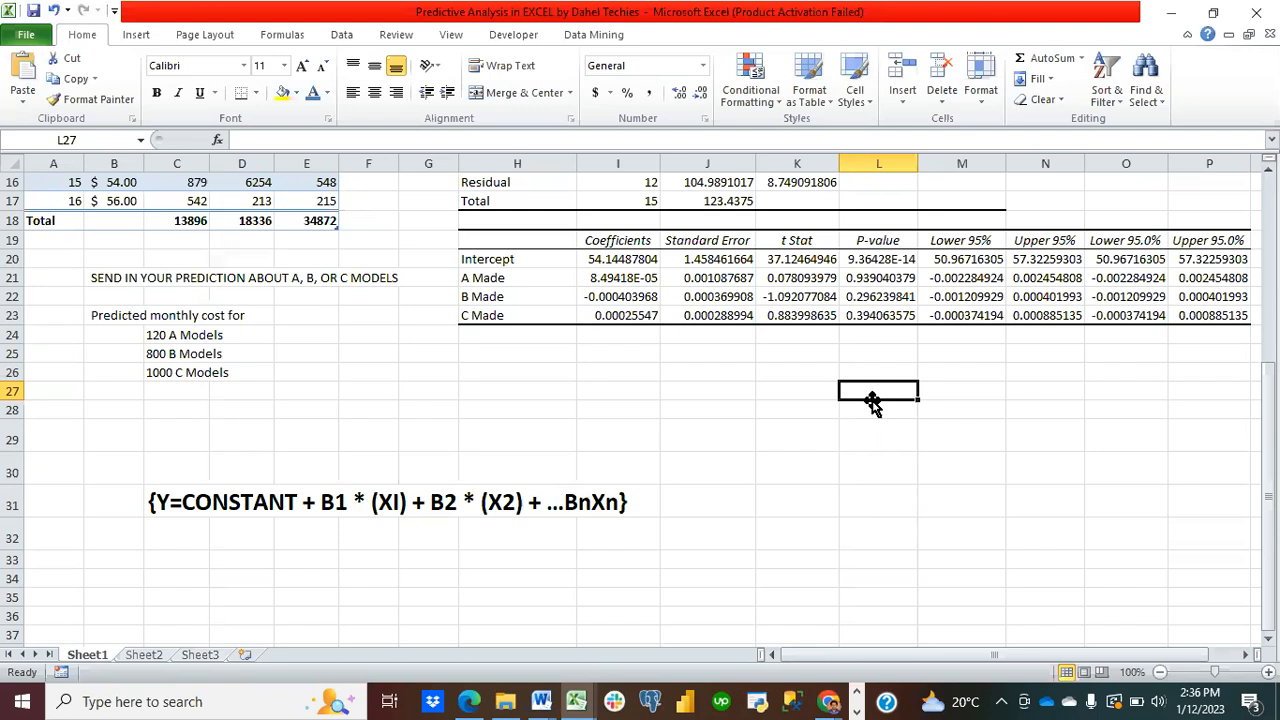
click(792, 390)
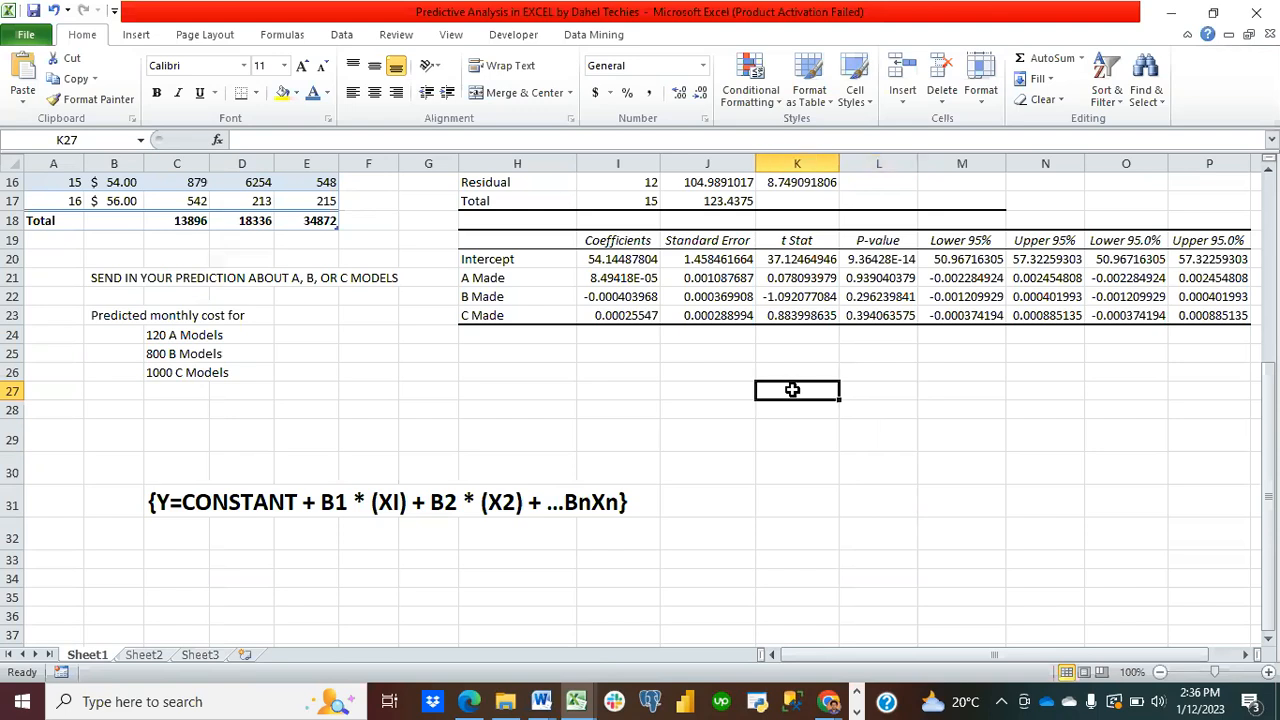
text(PROB)
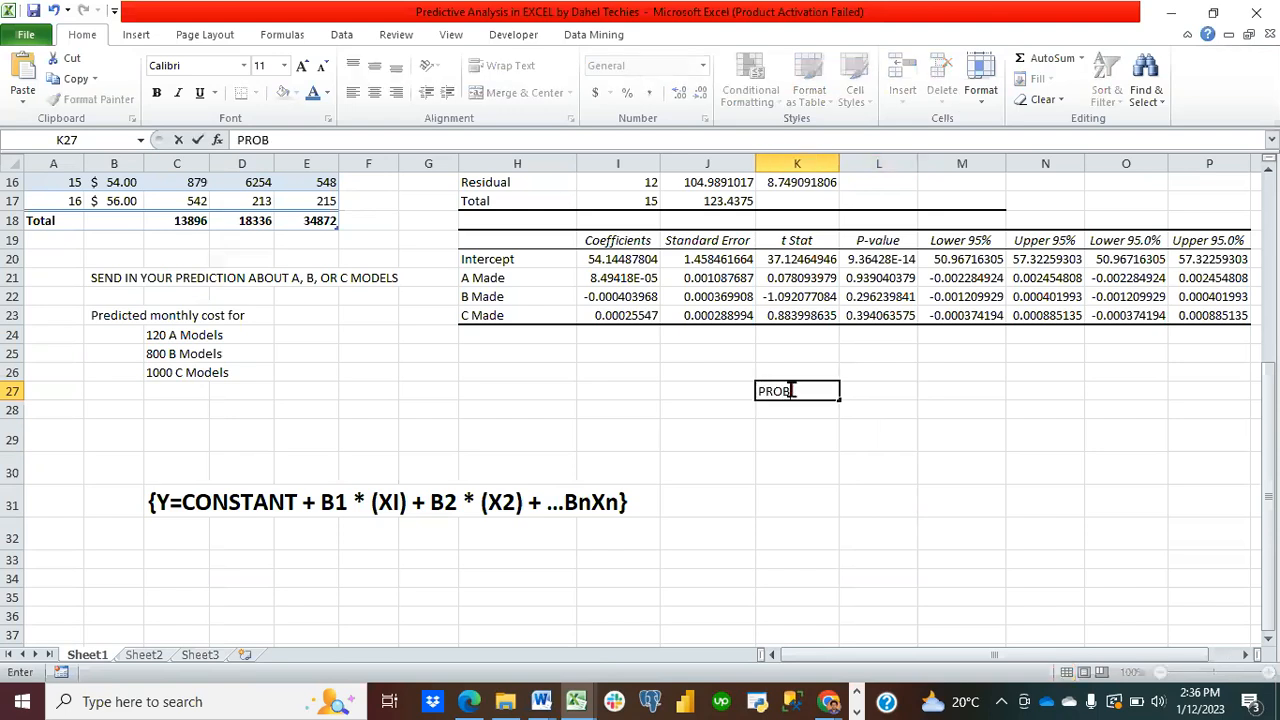
text(ABILITY VALUE OR )
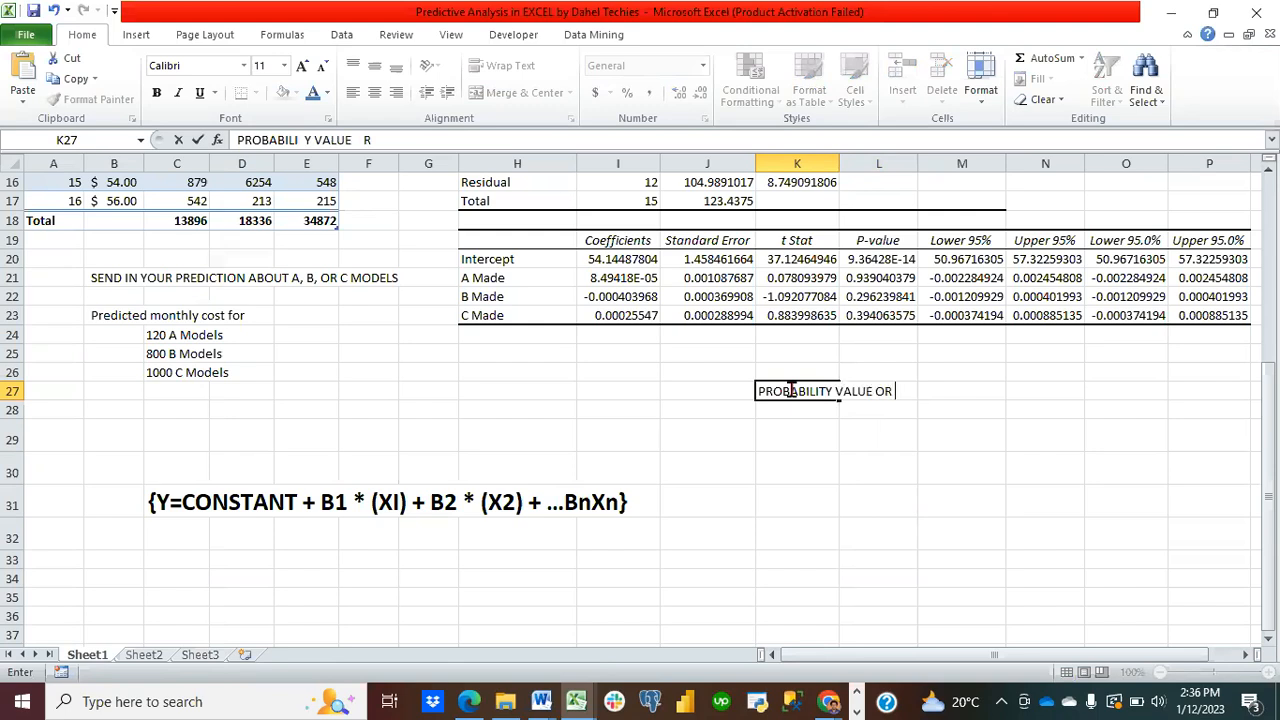
text(P-VALUE)
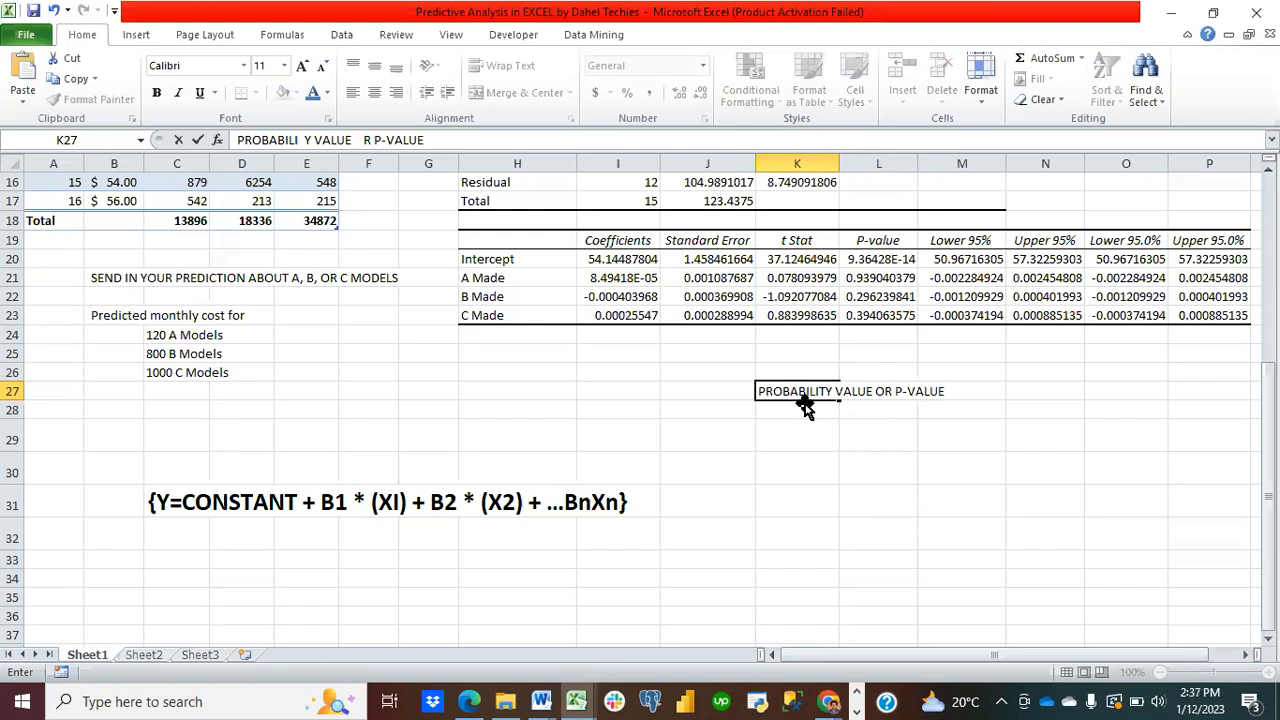
Step: Enter the note "Any value between 0 and 1" in cell K29 under the P-value heading
click(805, 435)
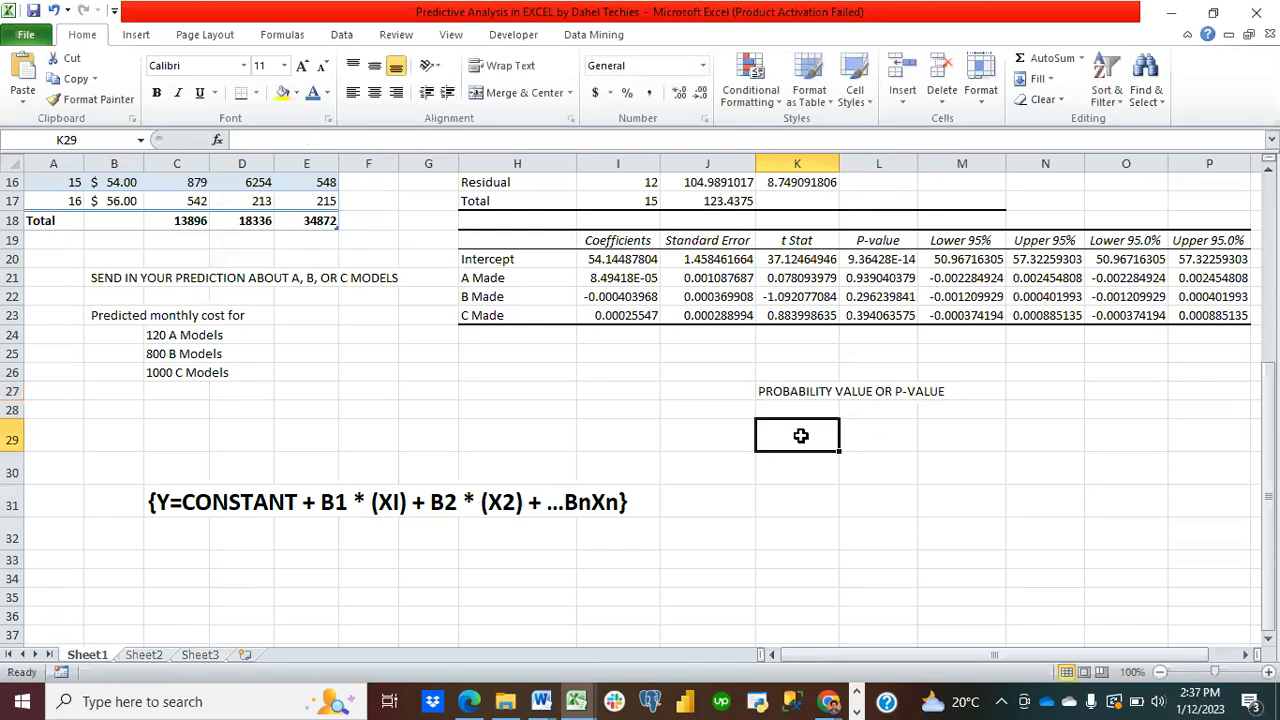
text(A)
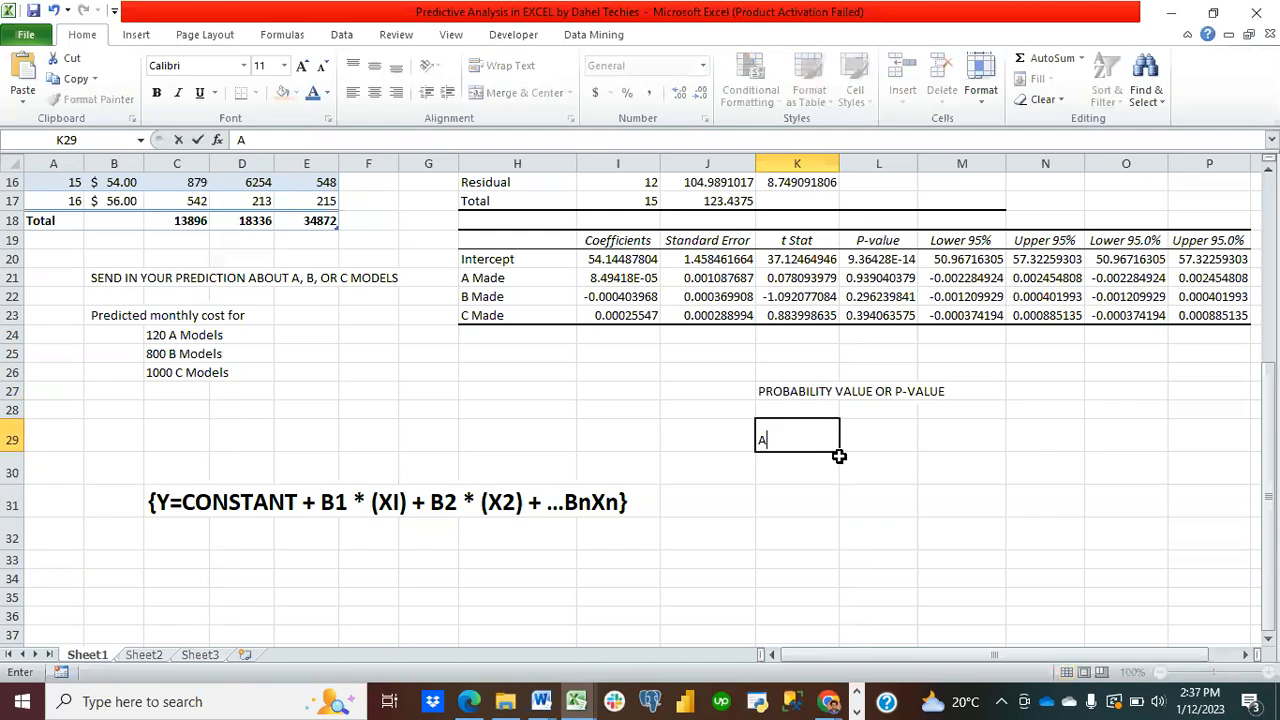
text(ny value betwee)
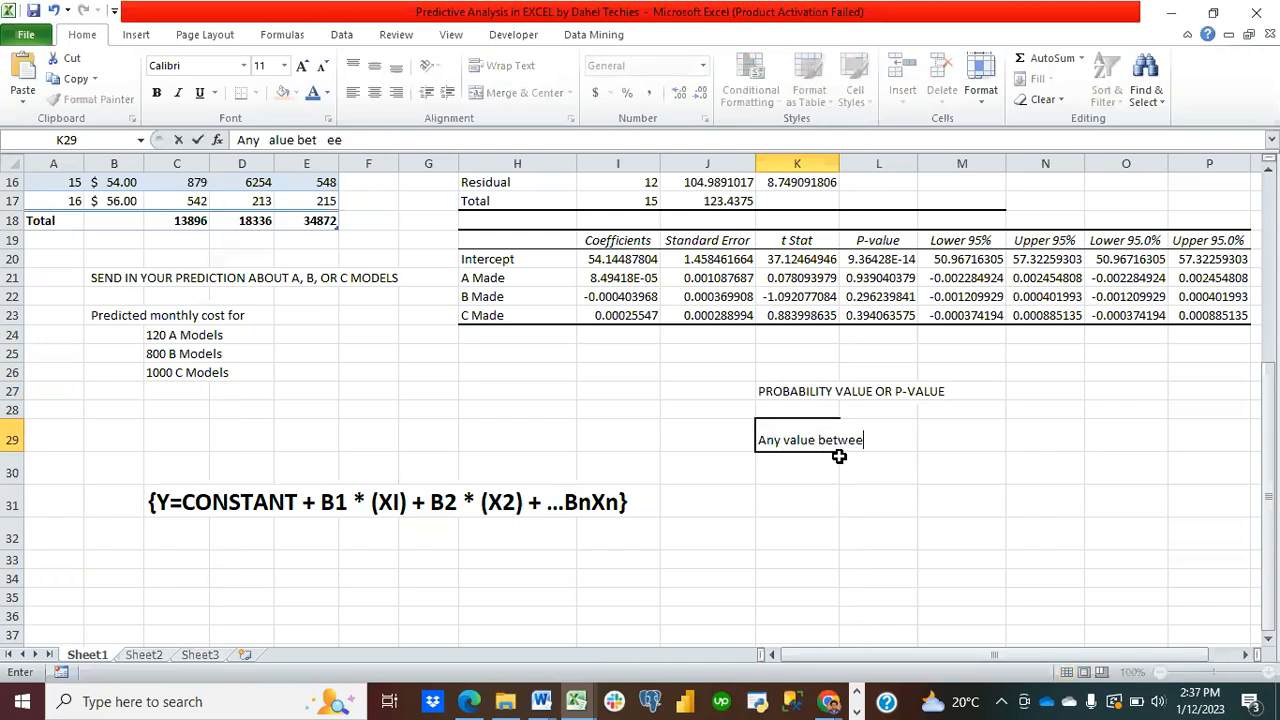
text(n 0 and 1)
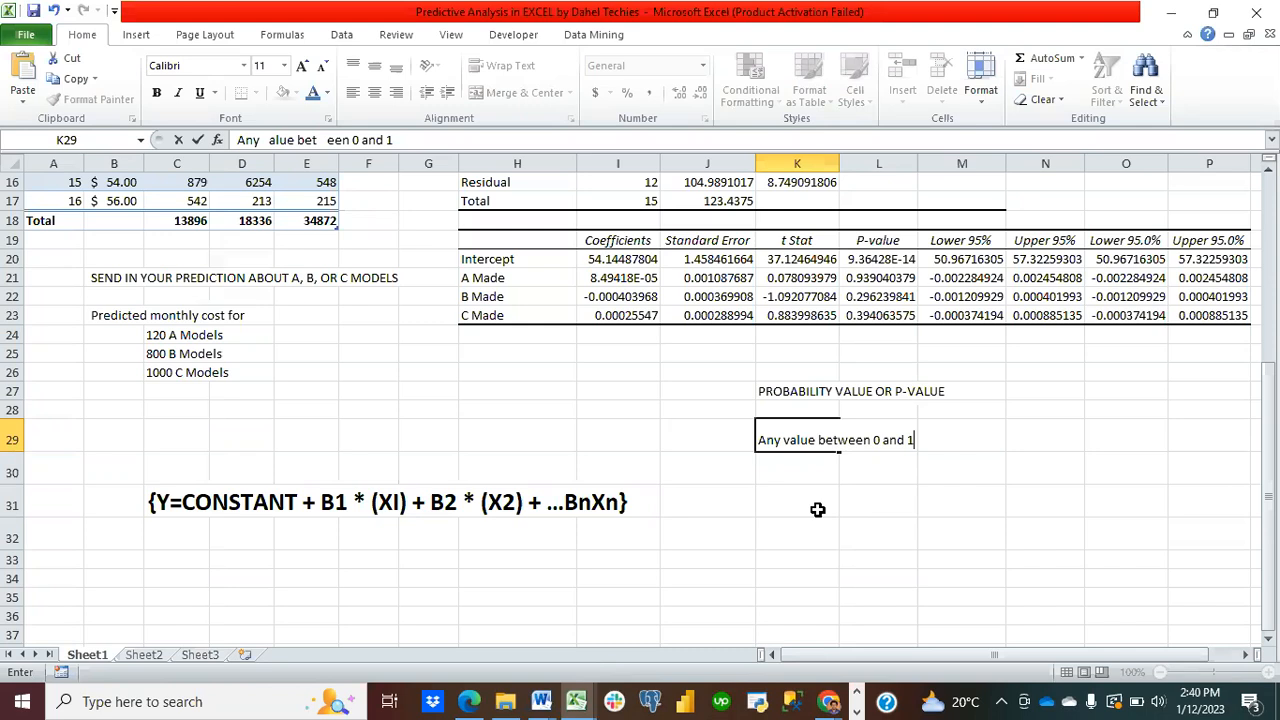
Step: Enter the heading "NULL HYPOTHESIS AND P-VALUE" in cell K31
click(805, 497)
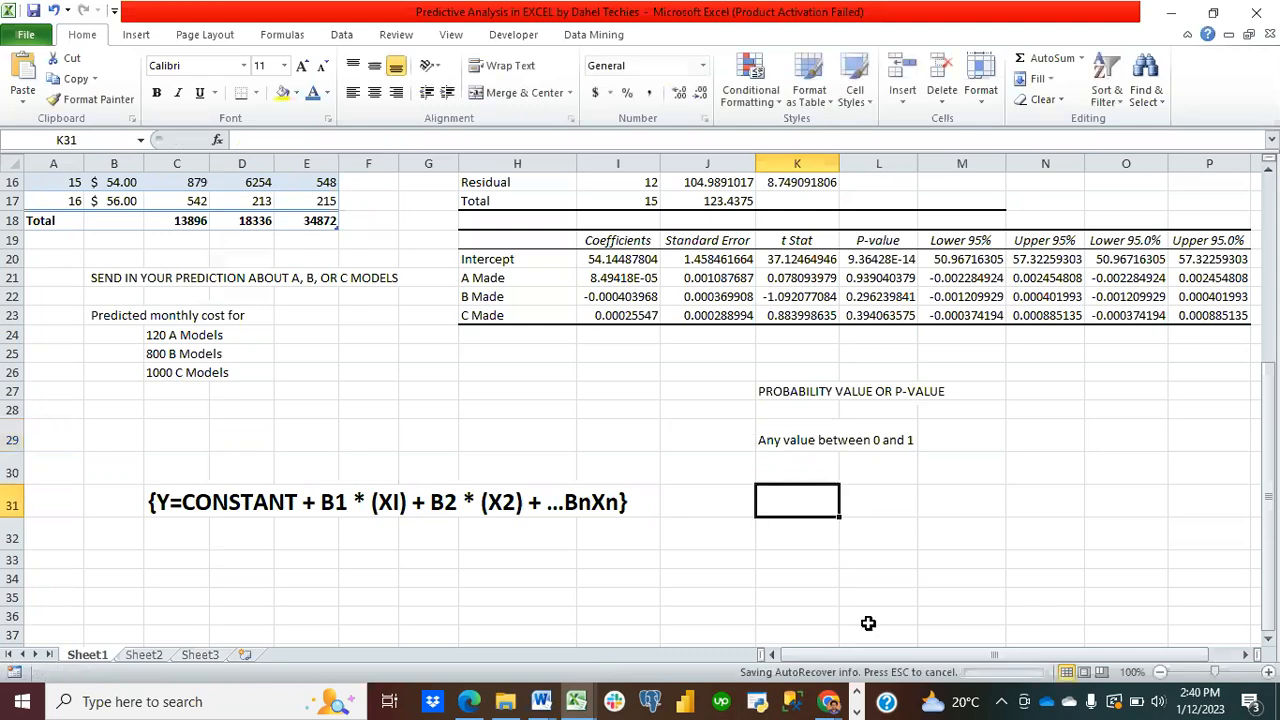
text(NULL)
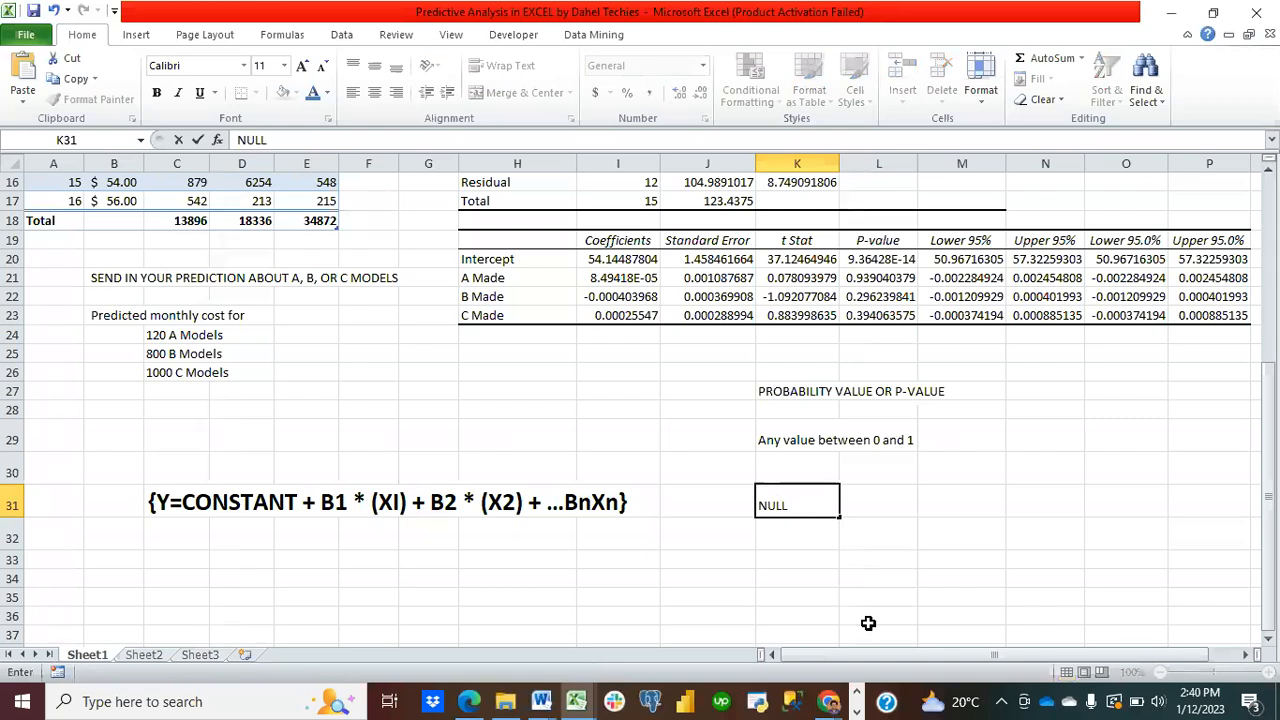
text( HYPOTHESIS AND P-VALUE)
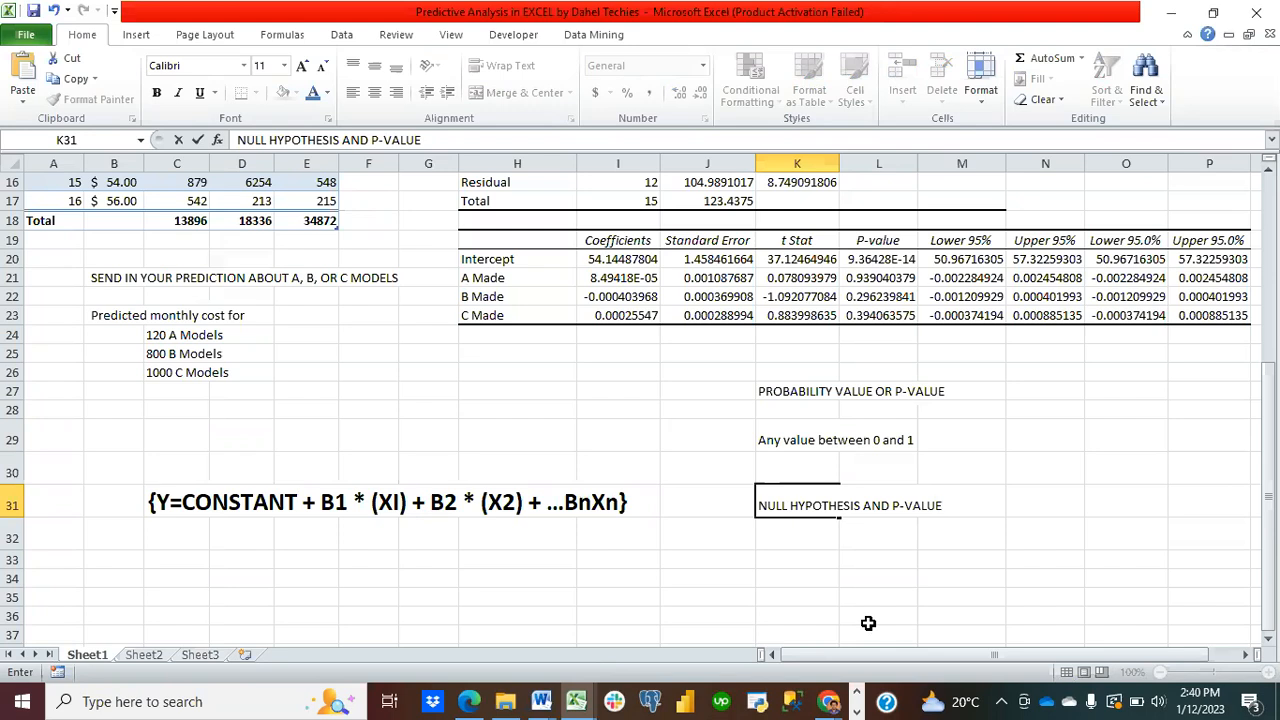
click(826, 560)
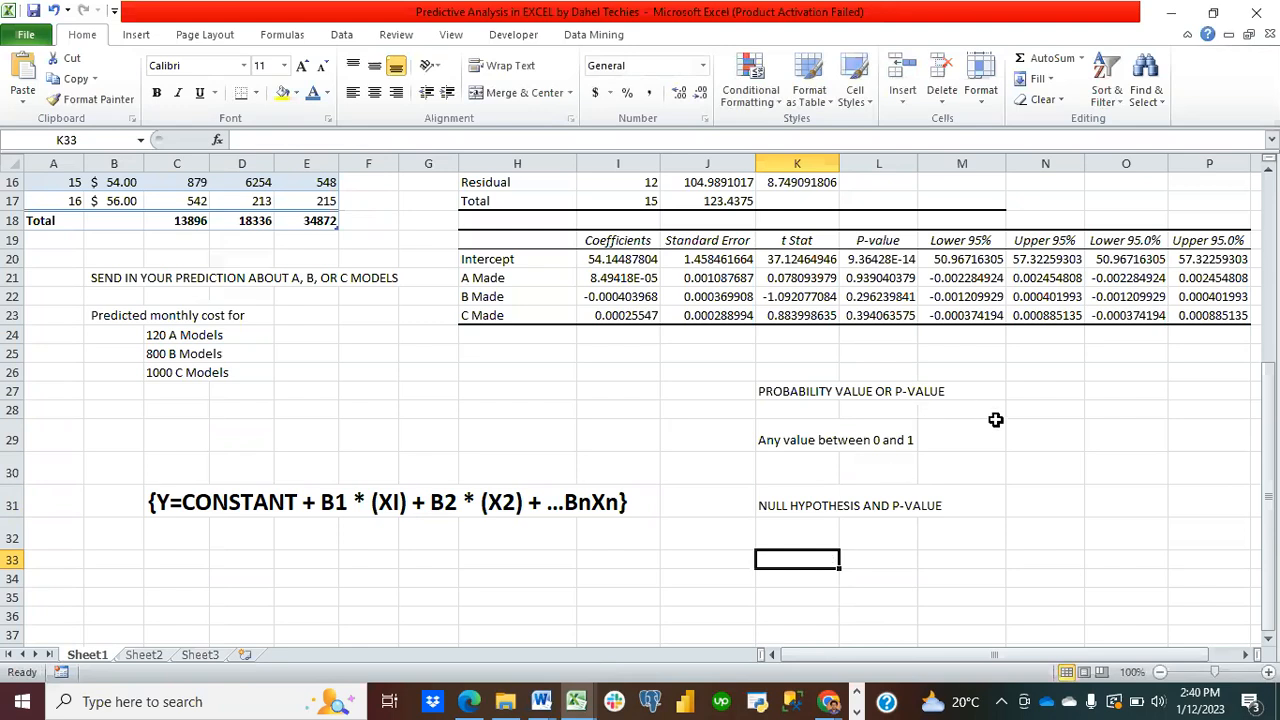
Step: Search the Excel Help for "null hypothesis" and look through the listed articles
click(1207, 34)
click(756, 186)
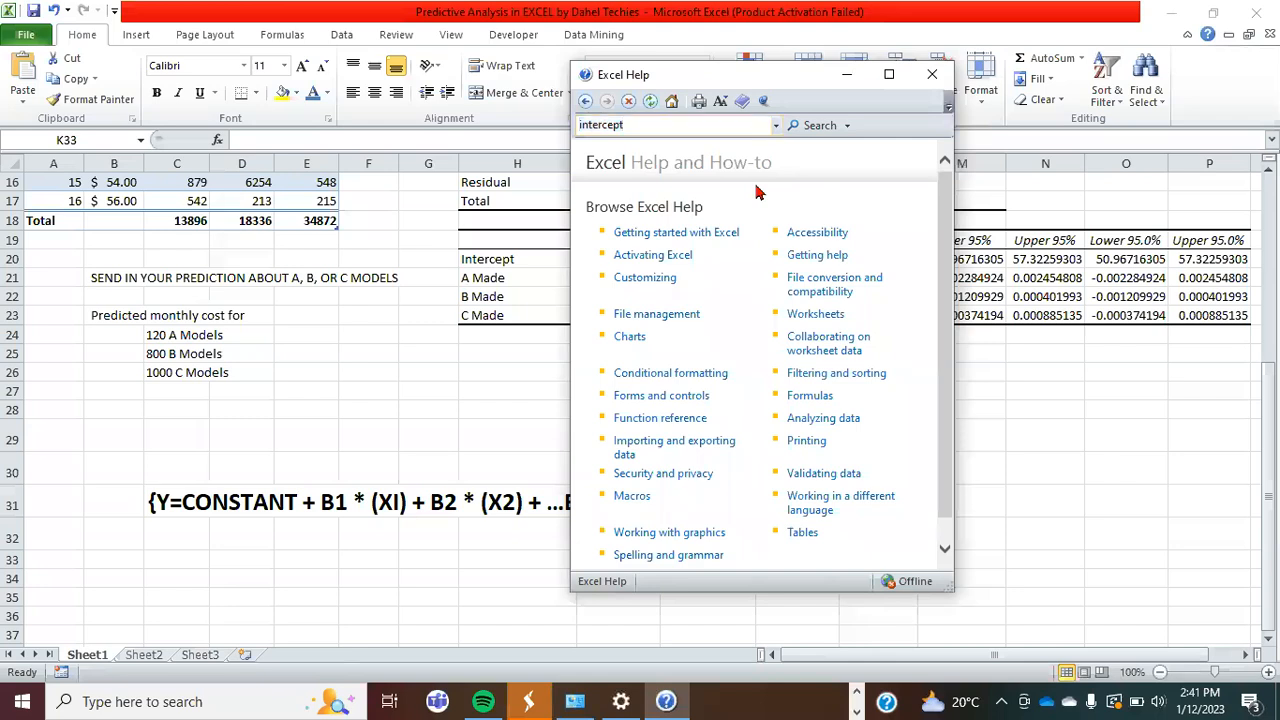
click(650, 125)
text(null h)
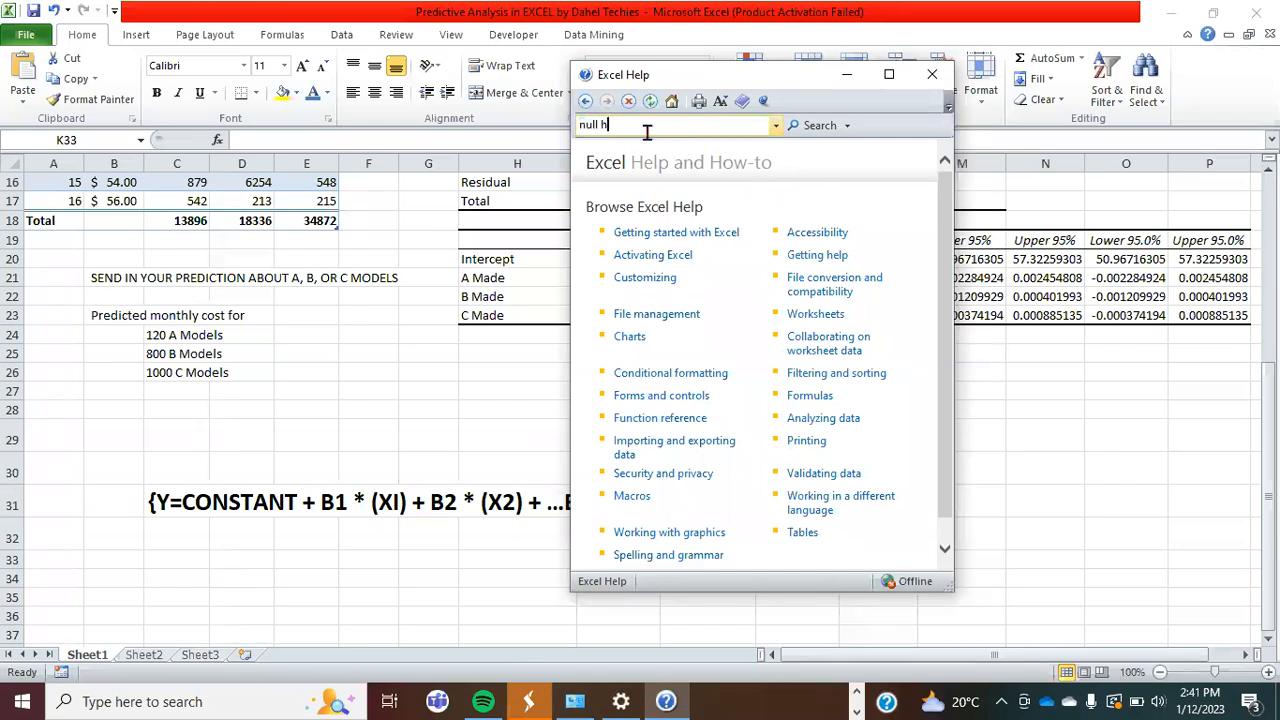
text(ypothesis)
key(Return)
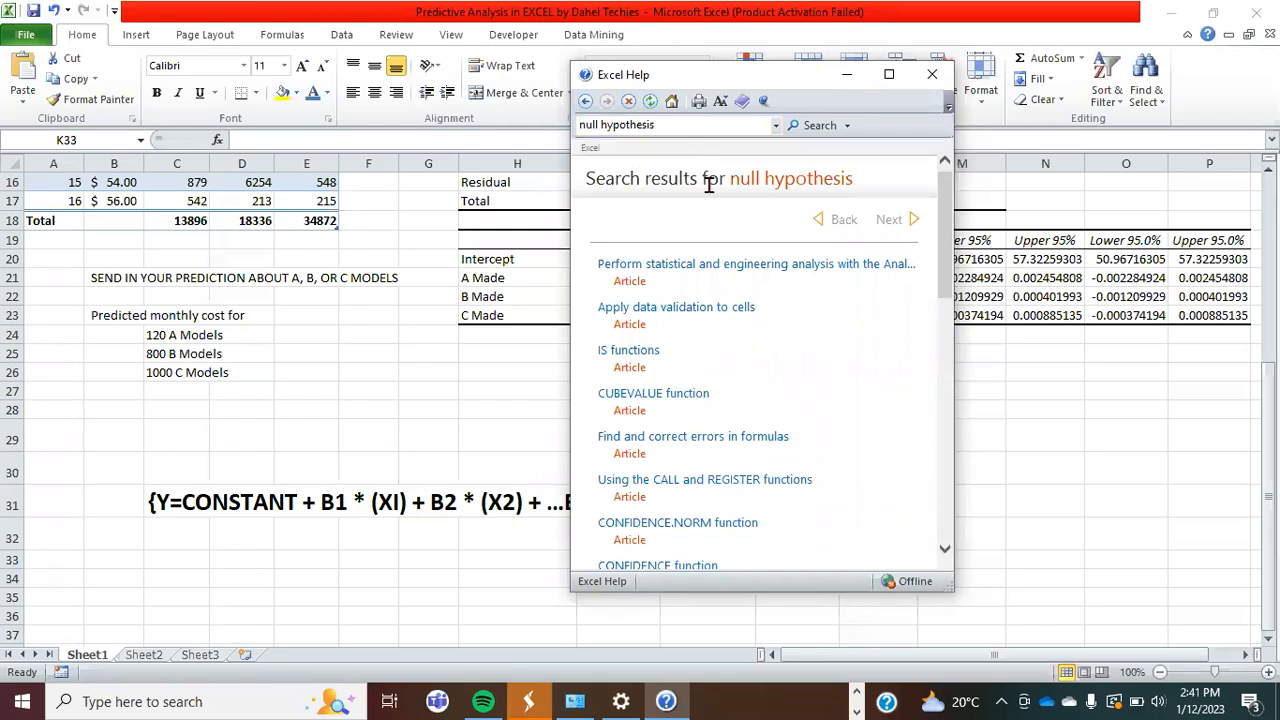
scroll(735, 390, down, 3)
scroll(735, 390, down, 5)
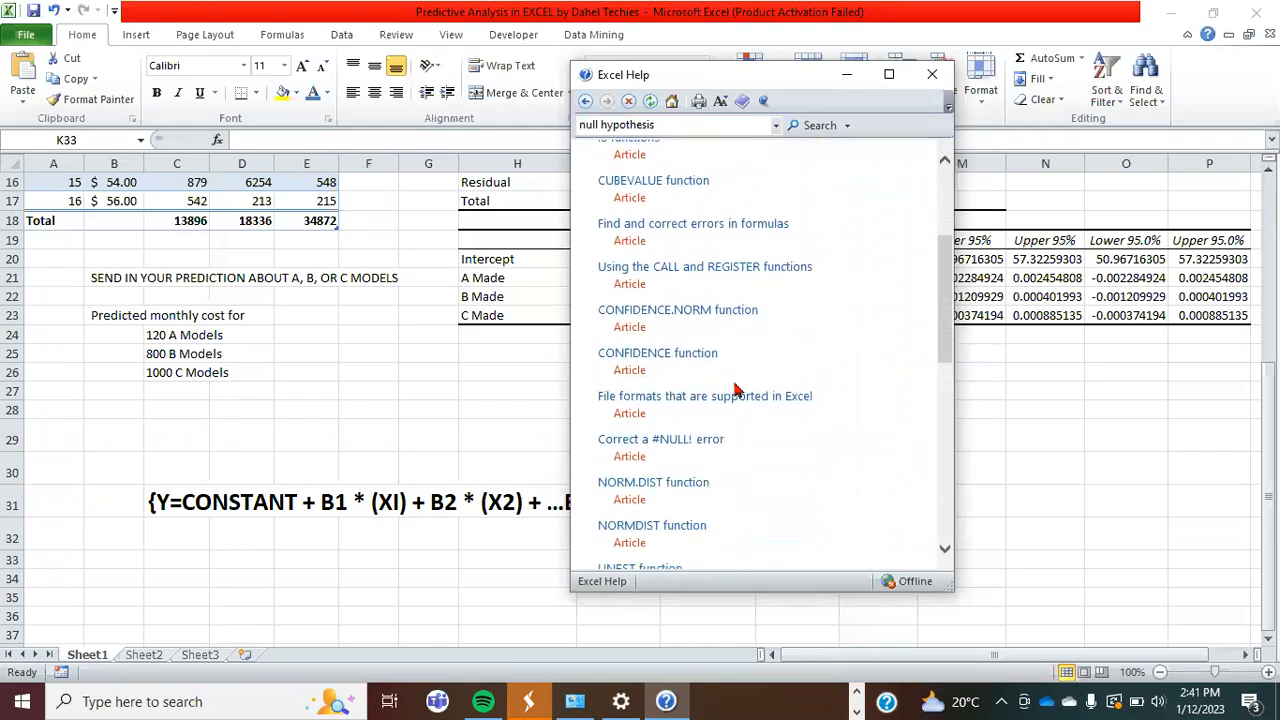
scroll(735, 390, down, 7)
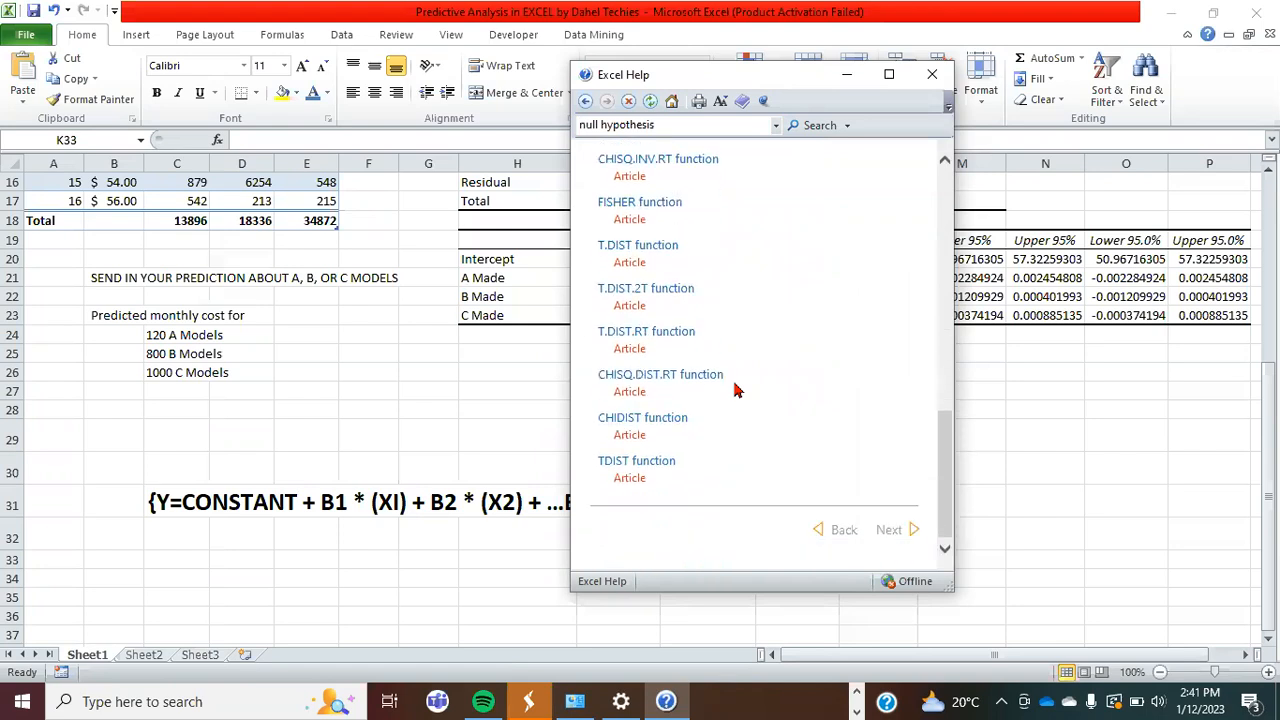
scroll(735, 390, up, 12)
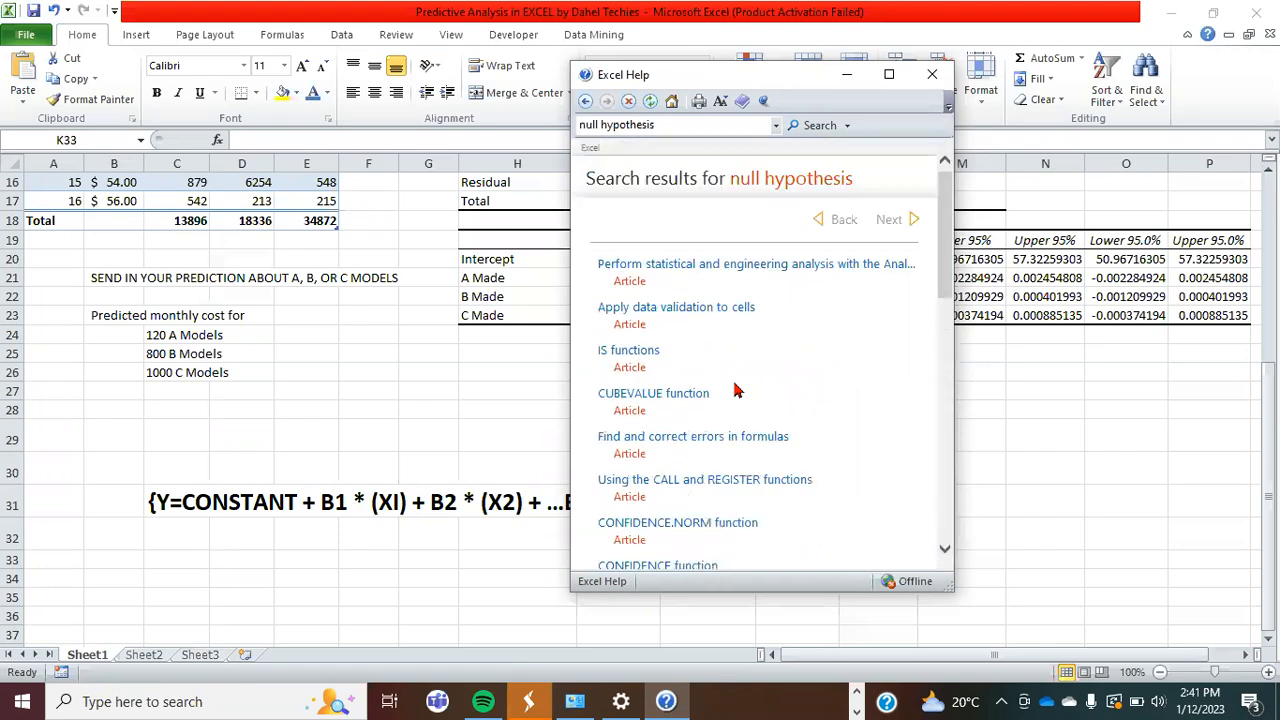
Step: Search the Excel Help for "p-value", look through the listed articles, and minimize the Help window
click(706, 125)
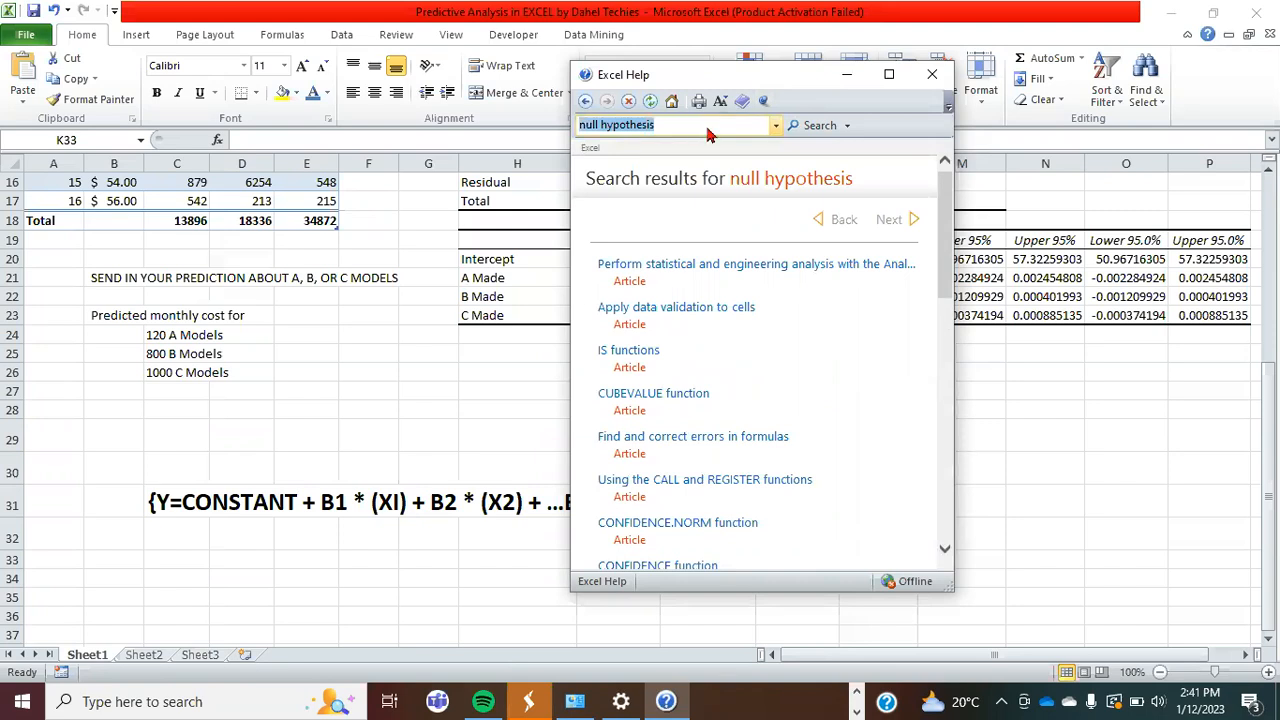
text(p-value)
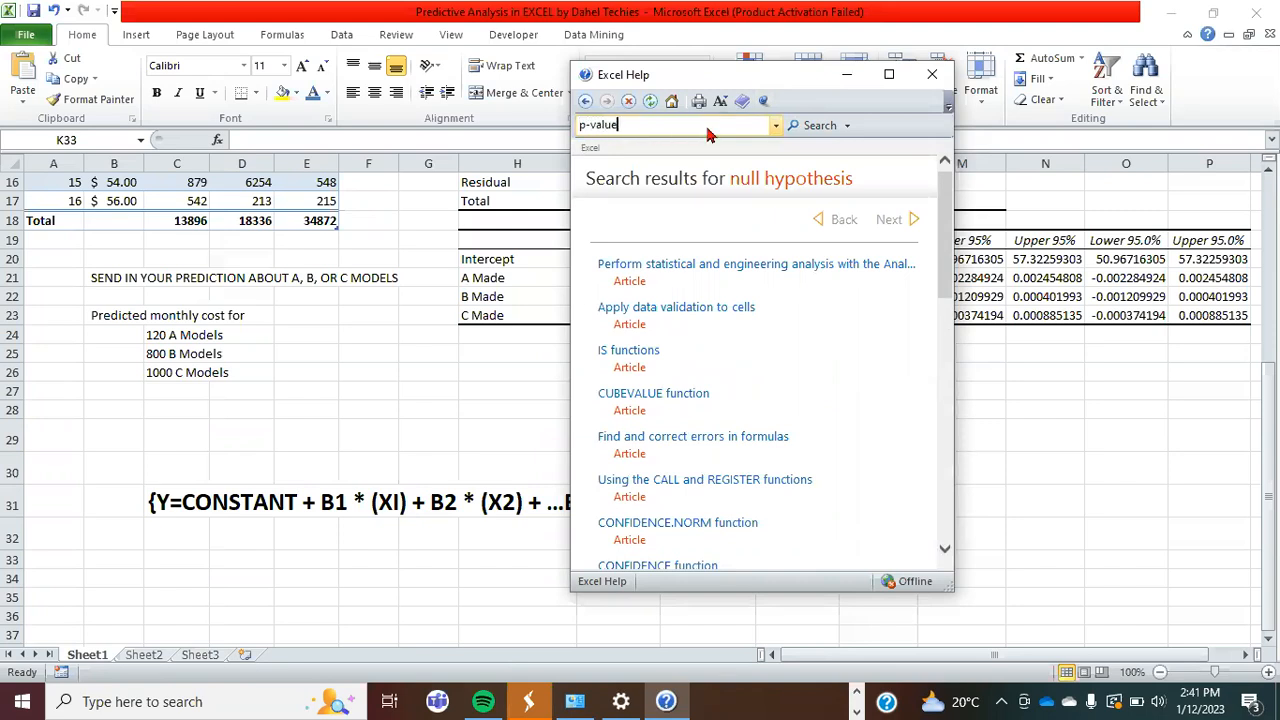
key(Return)
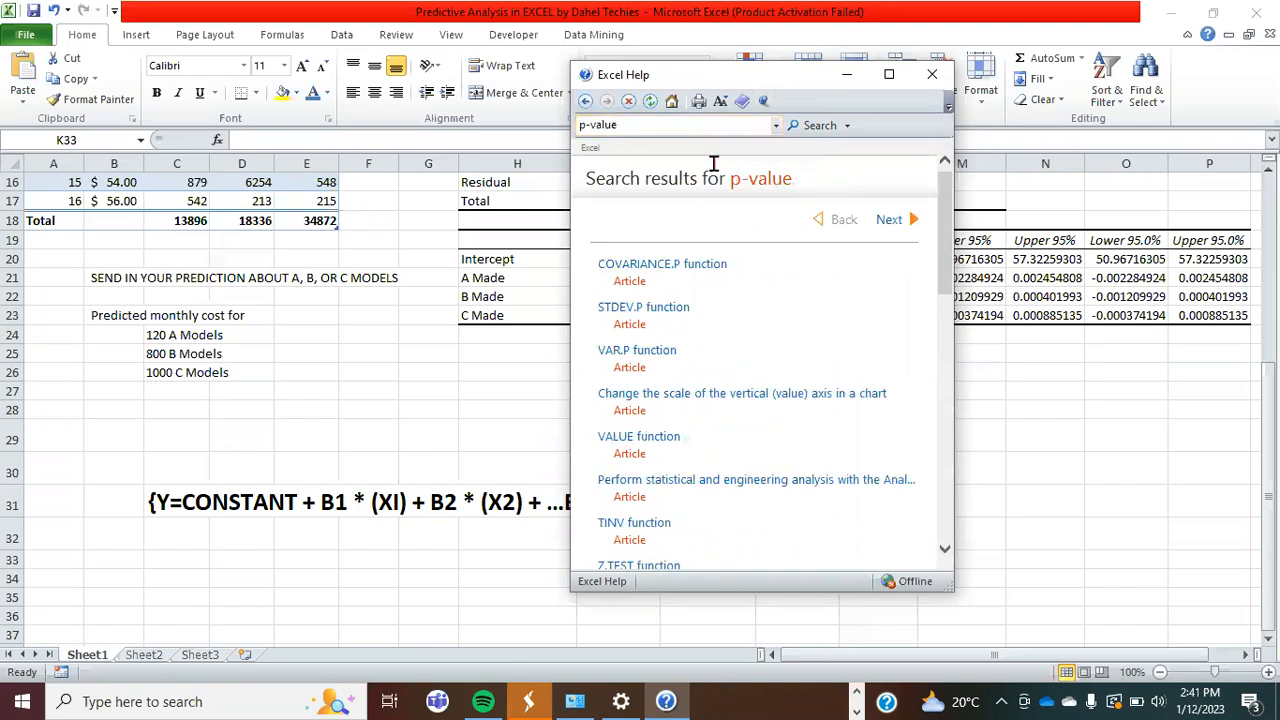
scroll(742, 289, down, 3)
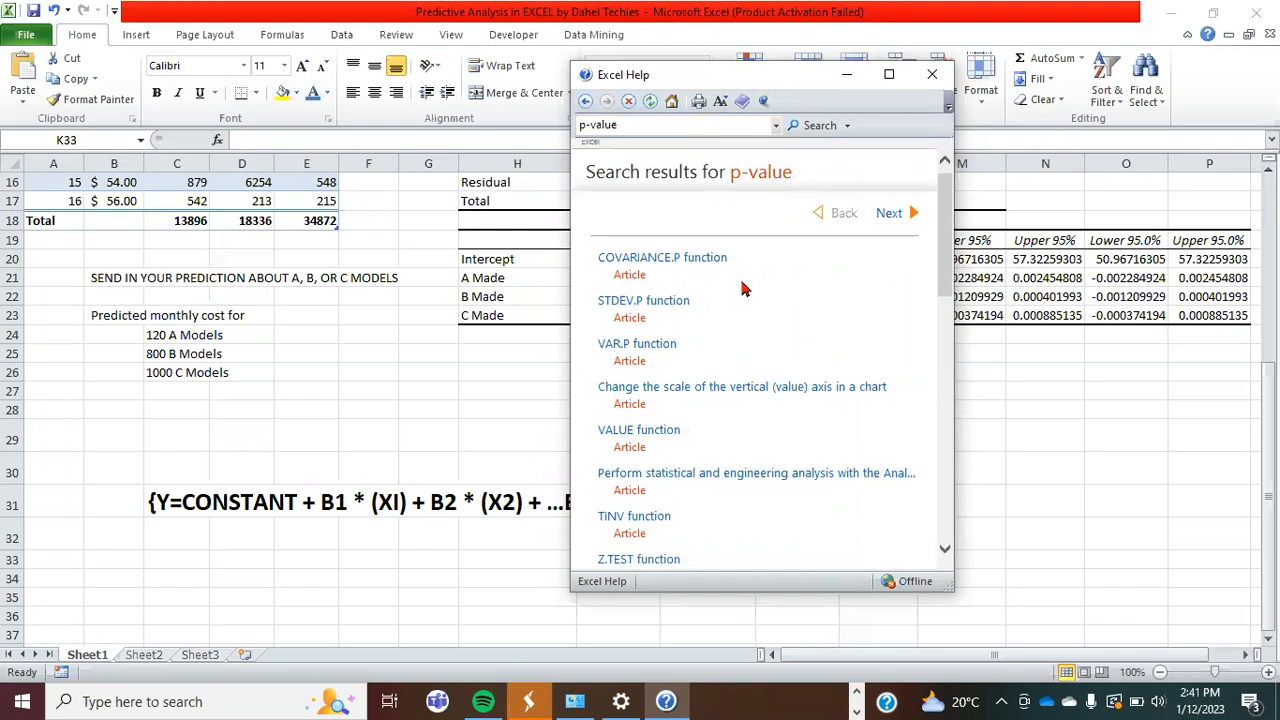
scroll(742, 289, down, 7)
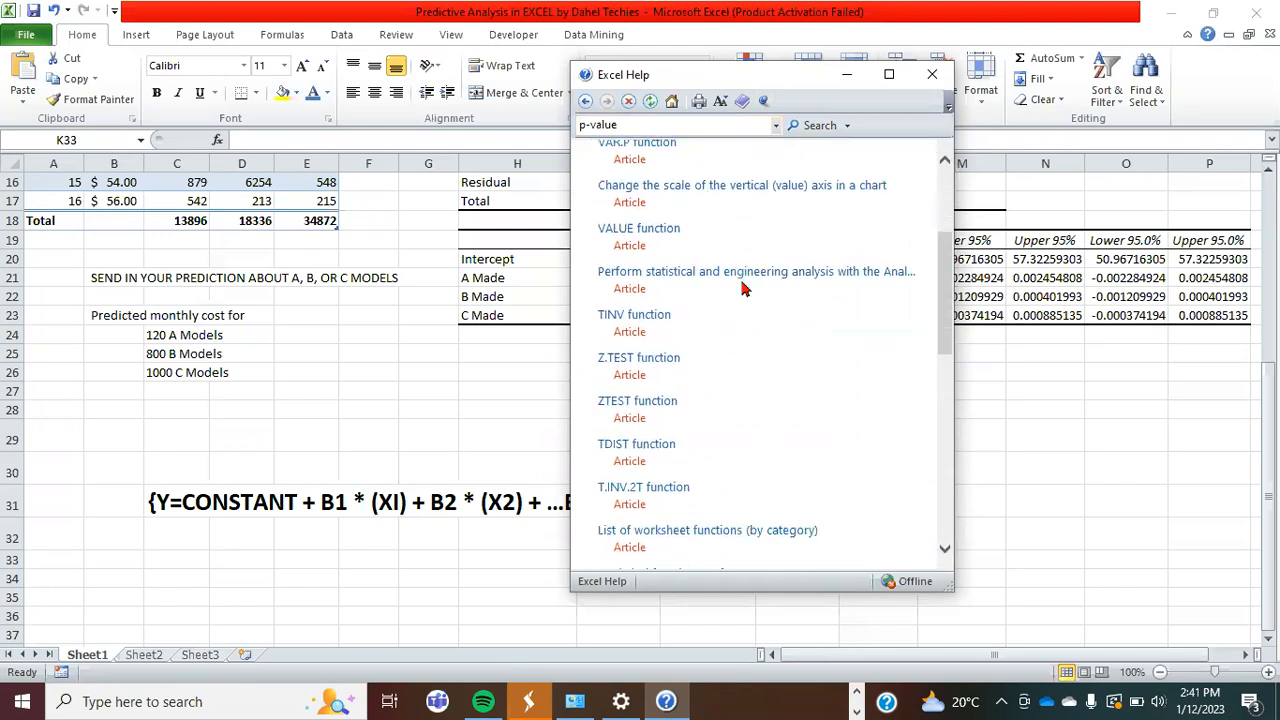
scroll(742, 289, down, 7)
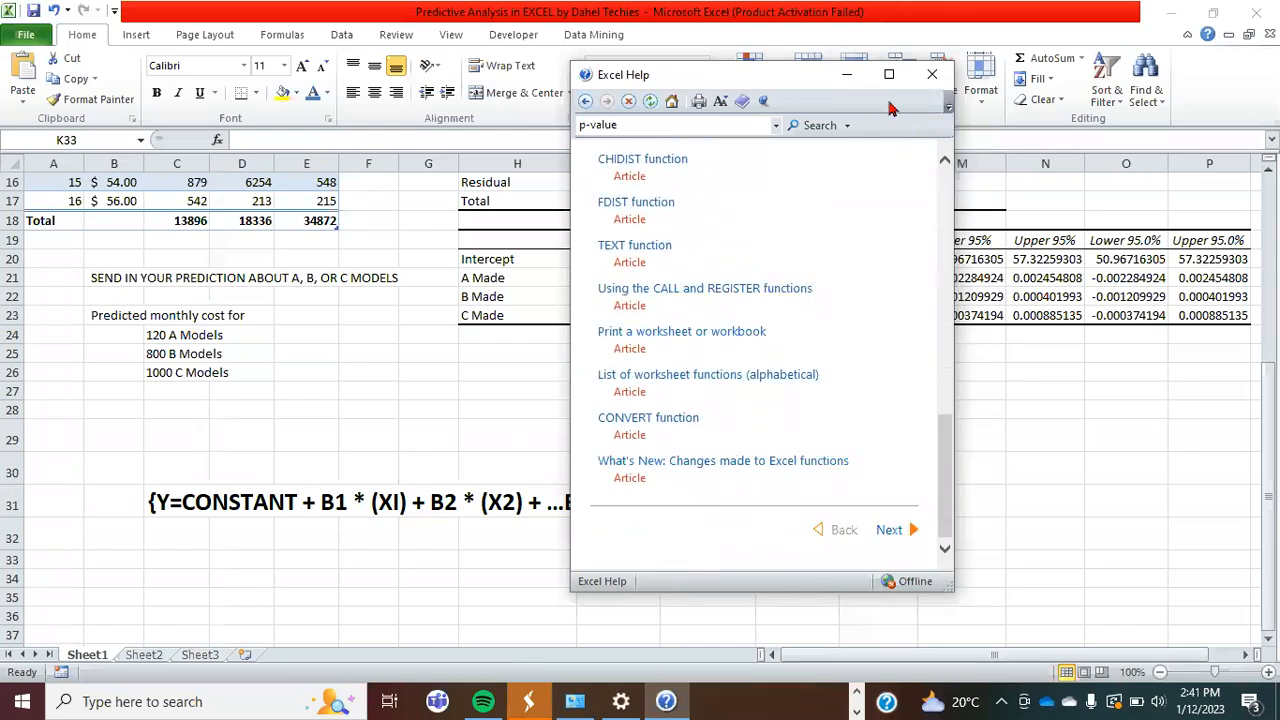
click(847, 76)
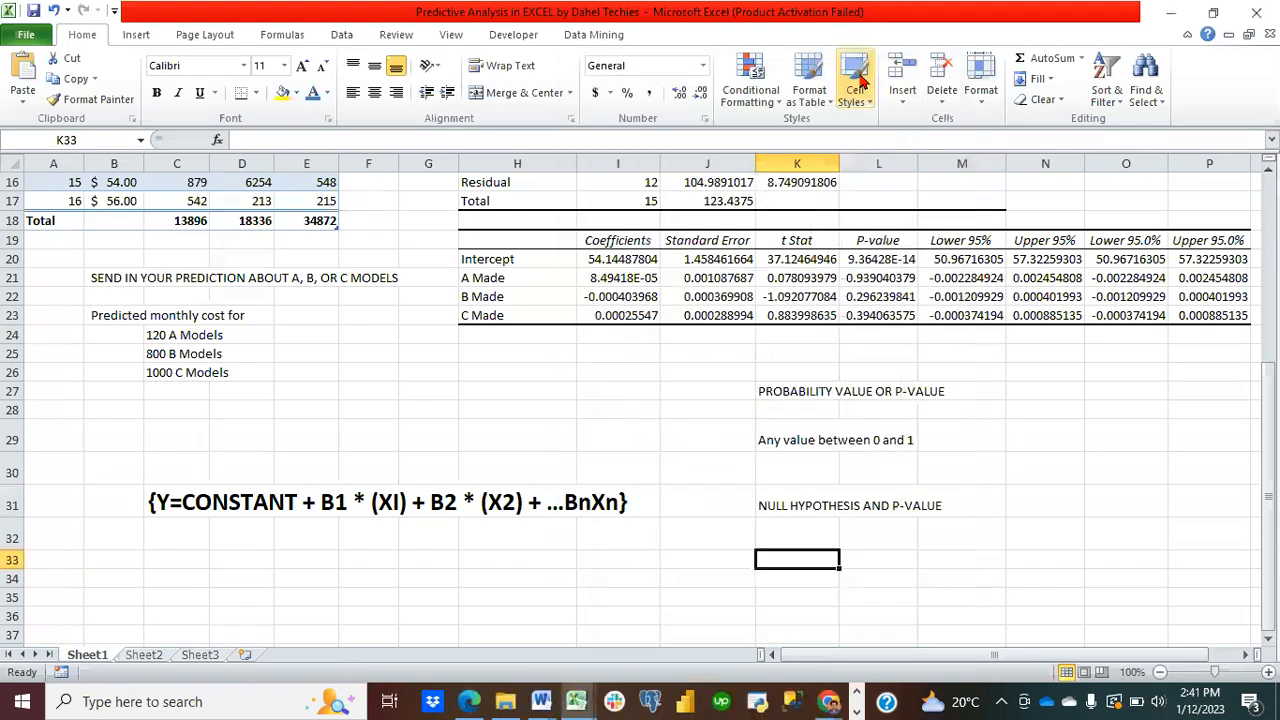